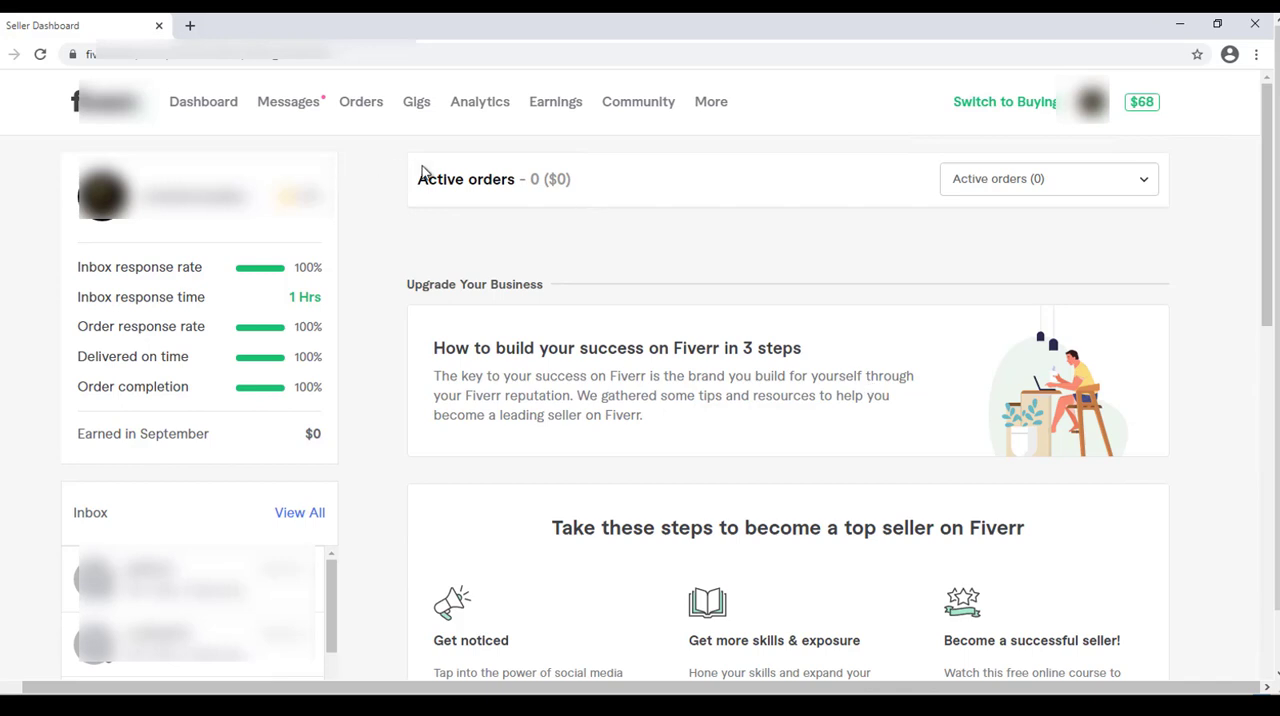
# Start creating a new gig from the seller's Gigs page and look at the title field of its Overview form.
pyautogui.click(416, 103)
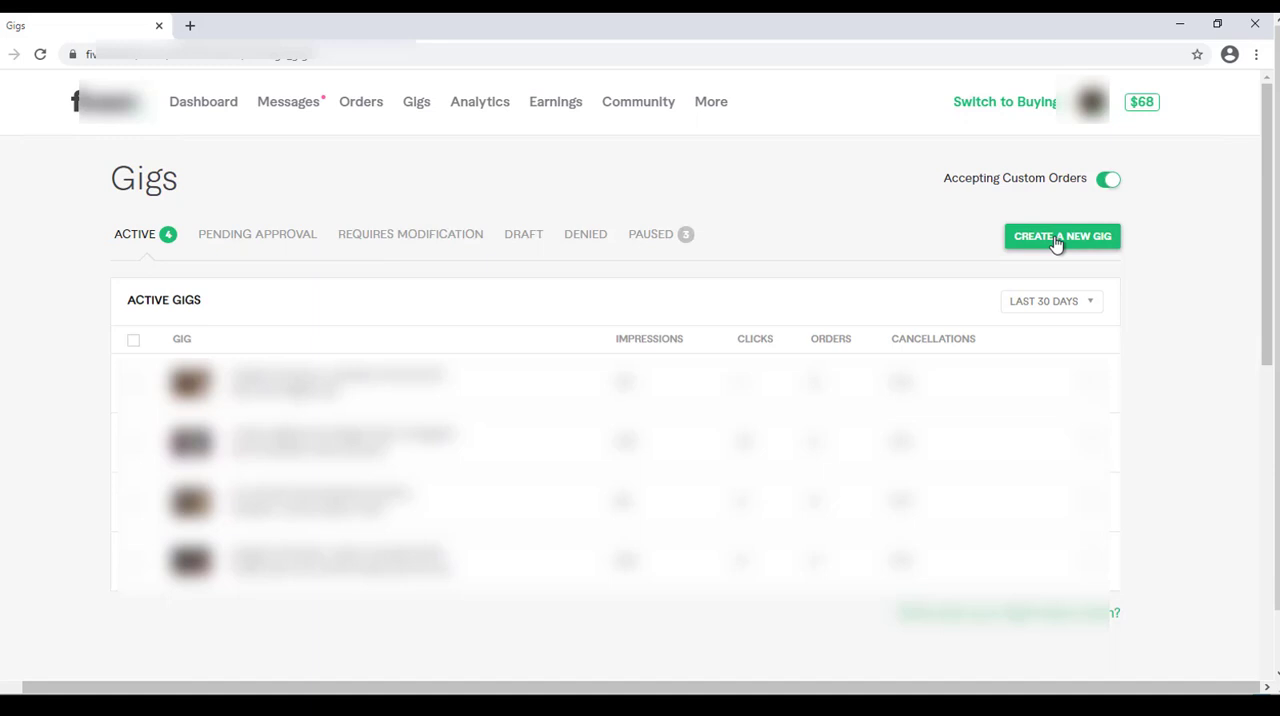
pyautogui.click(1056, 244)
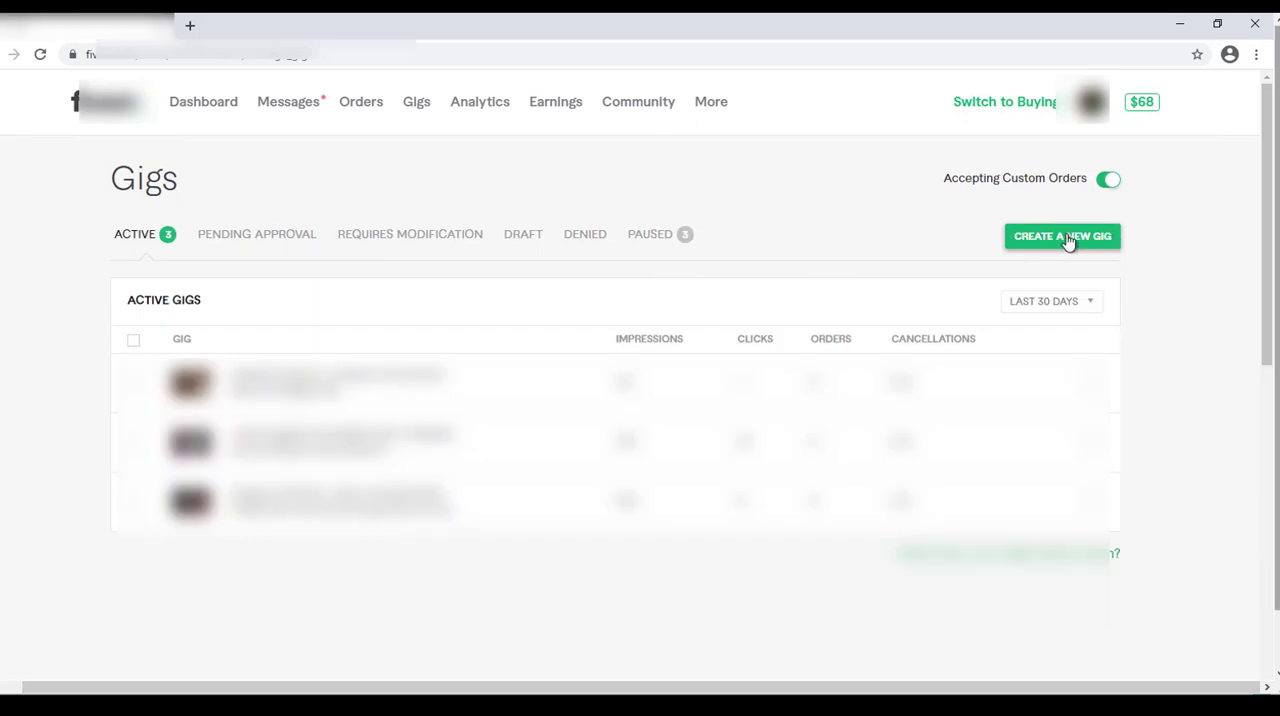
pyautogui.click(1068, 242)
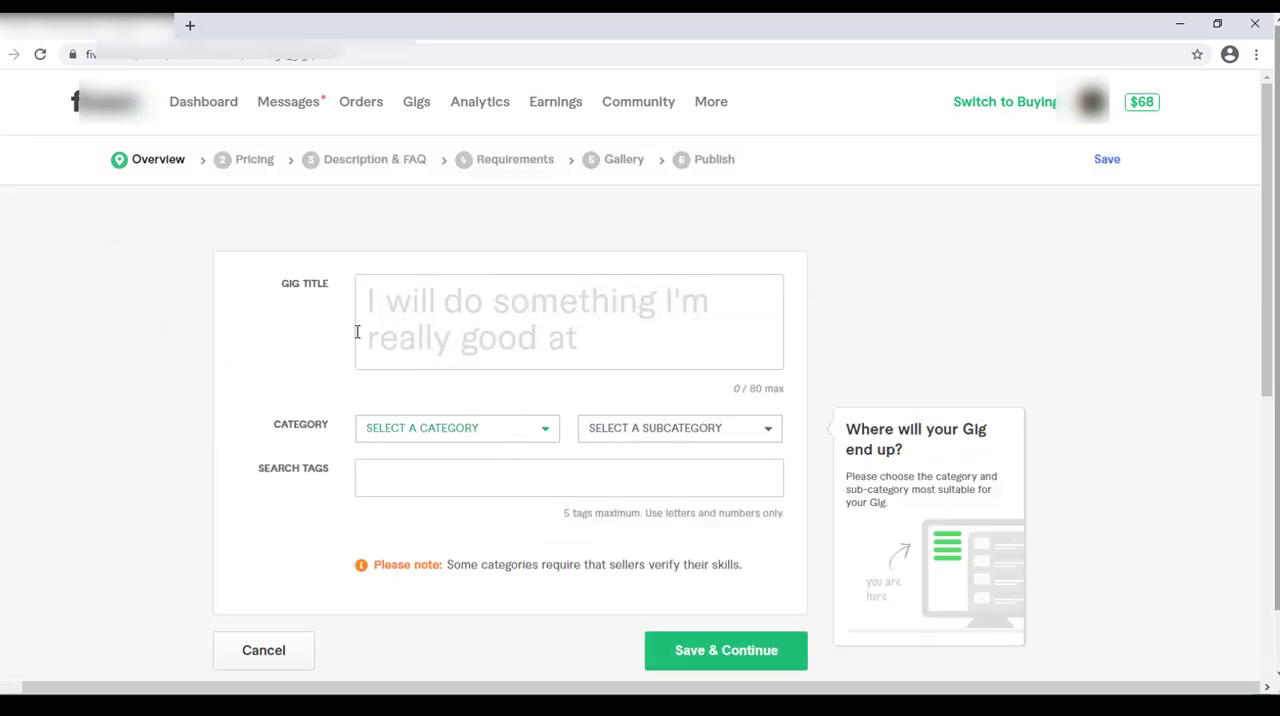
pyautogui.moveTo(358, 332)
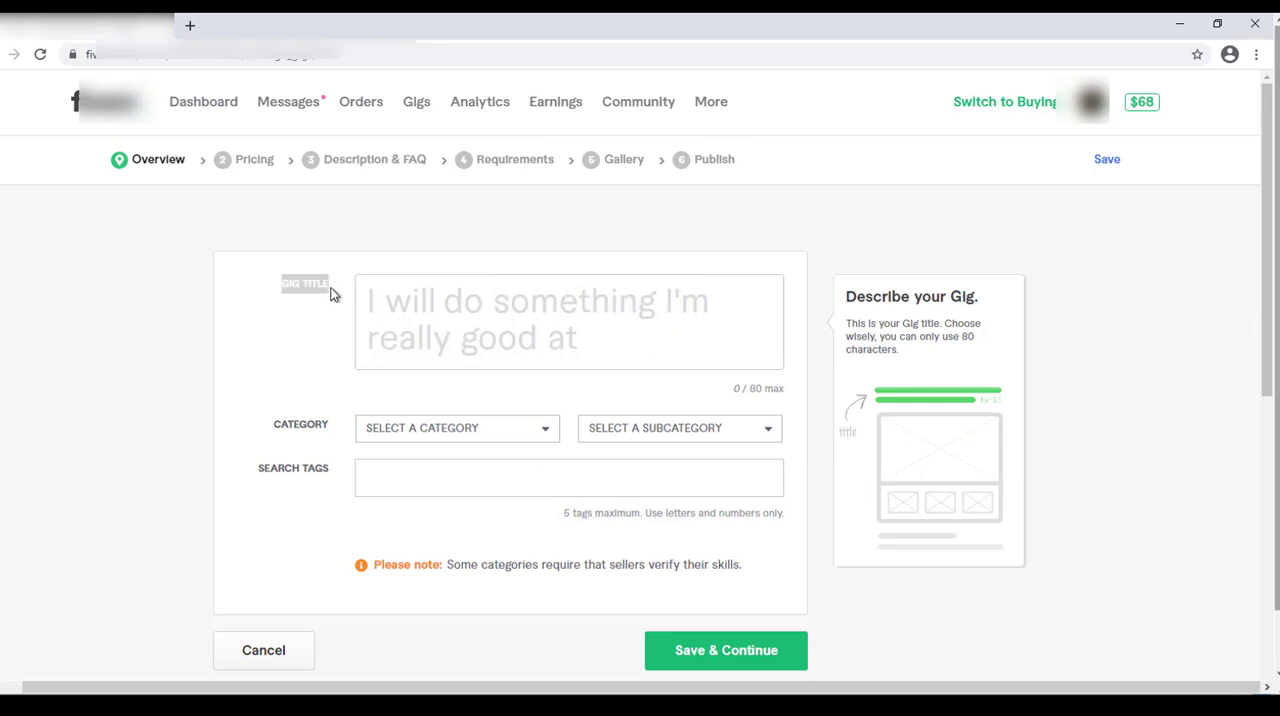
pyautogui.click(293, 320)
# Open the Fiverr seller dashboard in a second browser tab and switch it to buying mode.
pyautogui.click(190, 25)
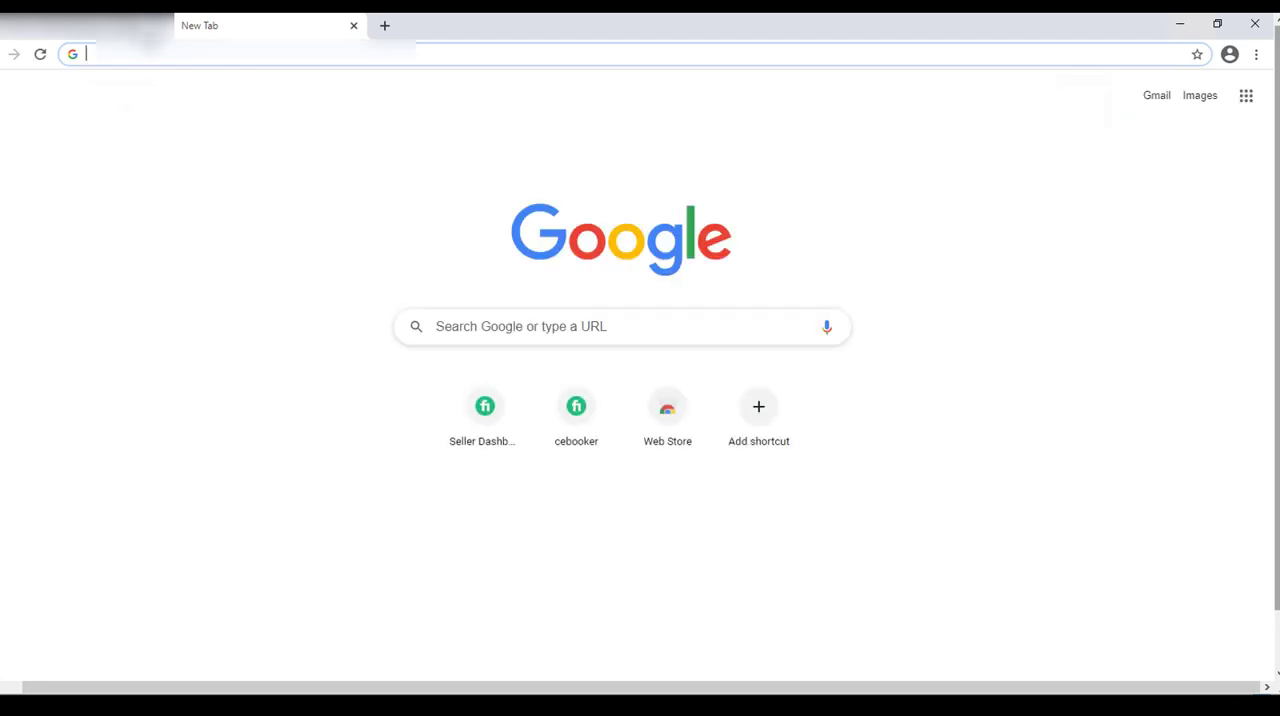
pyautogui.click(102, 29)
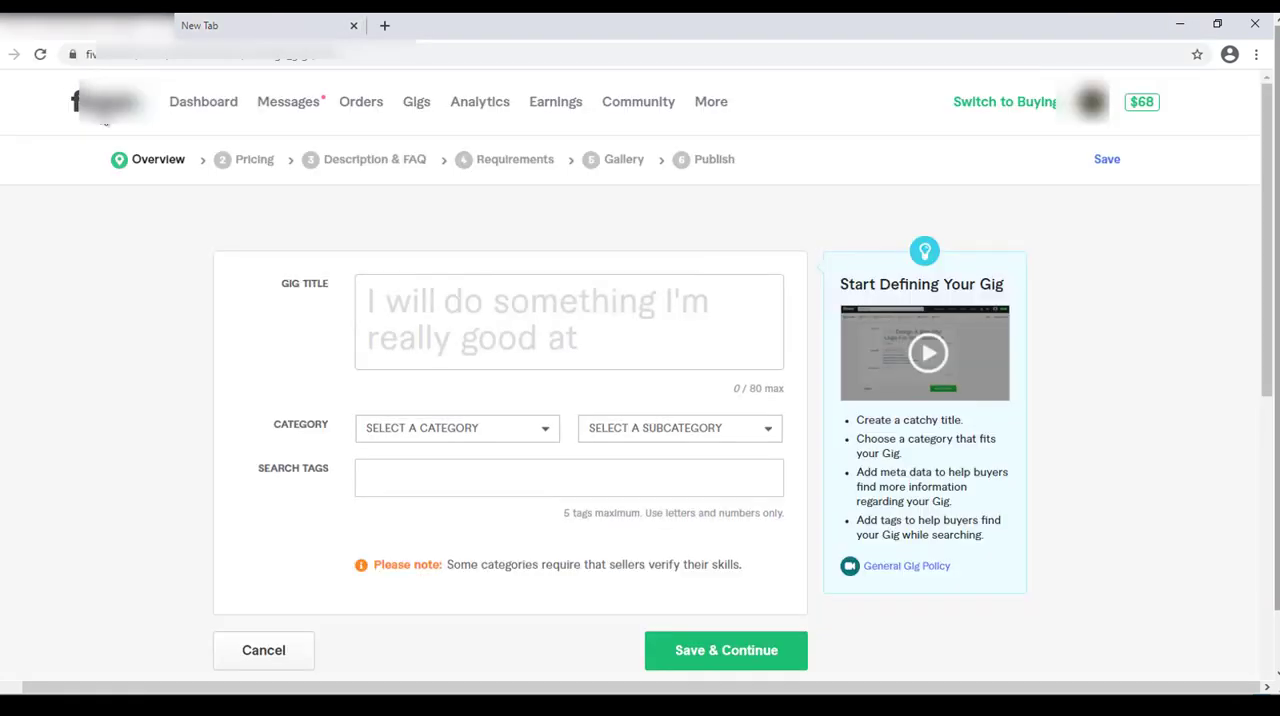
pyautogui.click(549, 25)
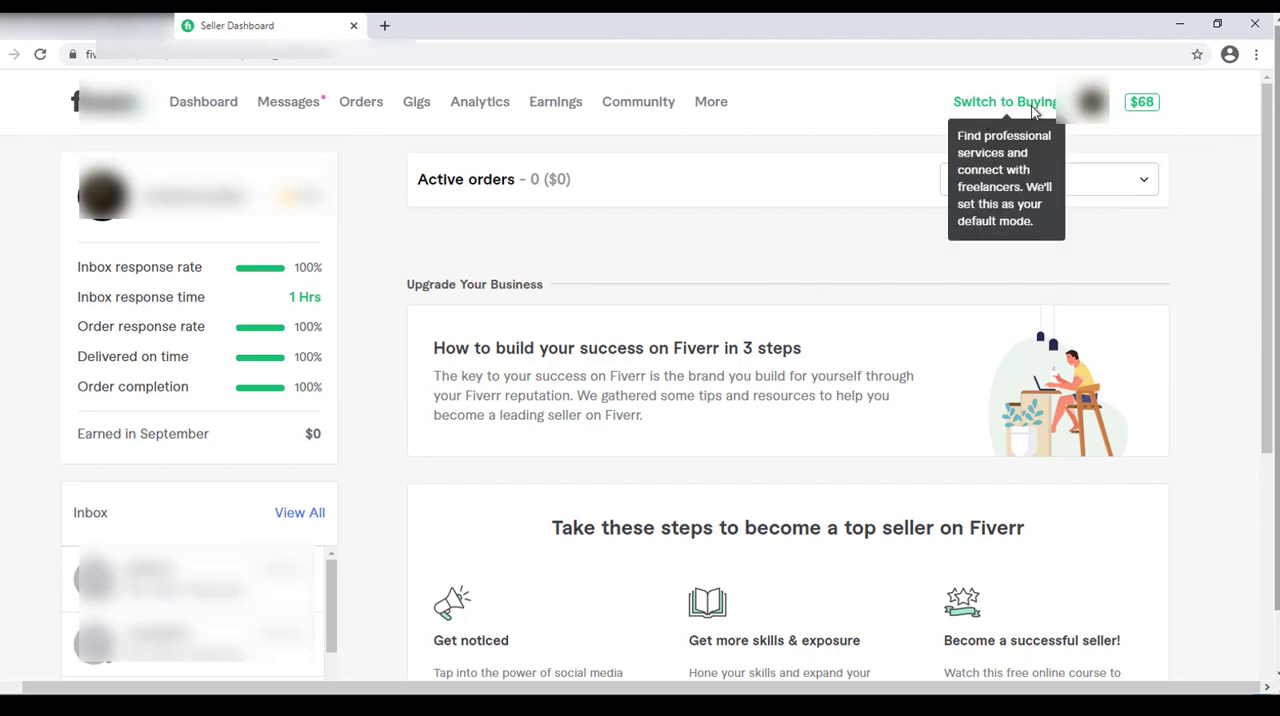
pyautogui.click(1033, 104)
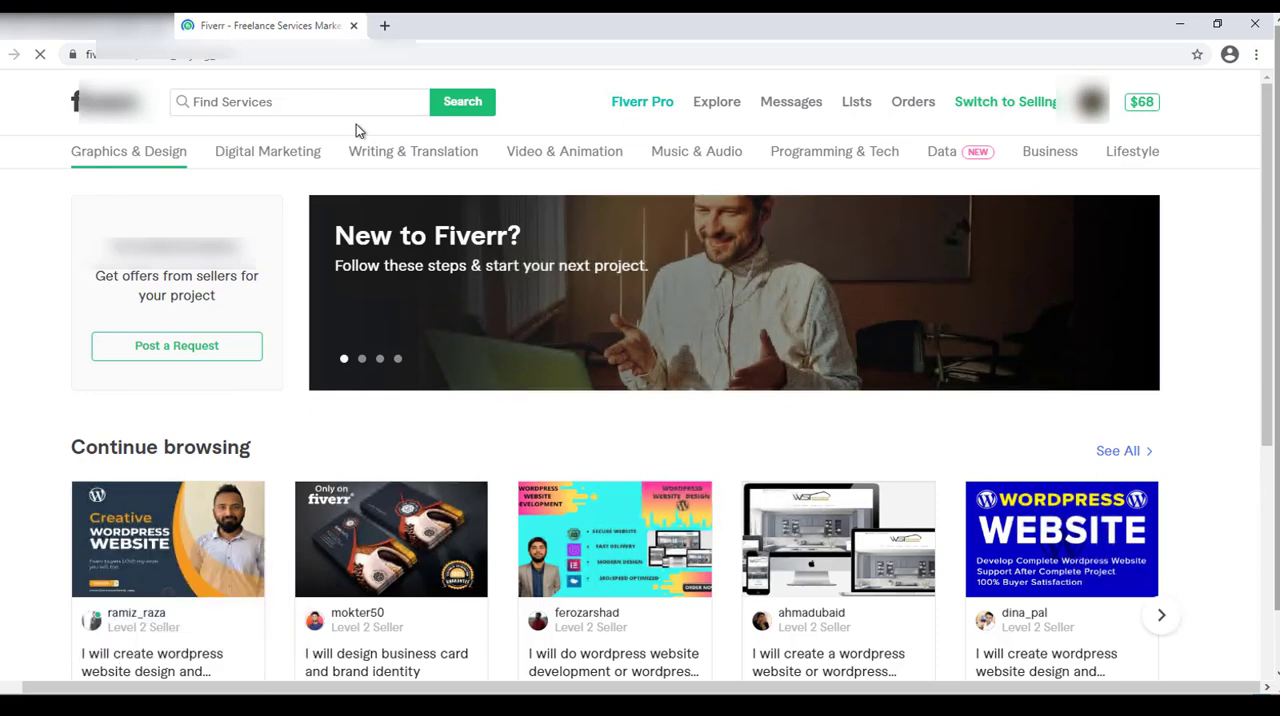
# Search the Fiverr services for "flyer design" and check the related search suggestions.
pyautogui.click(257, 101)
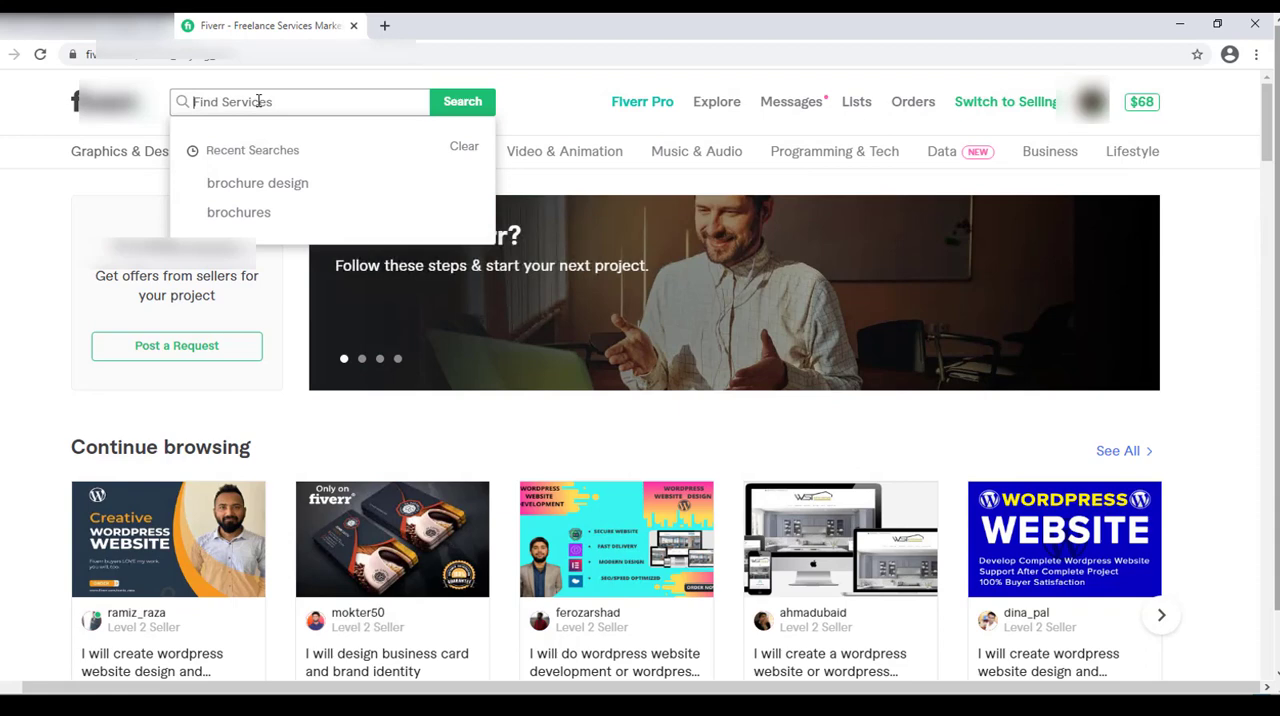
pyautogui.write('flyer design')
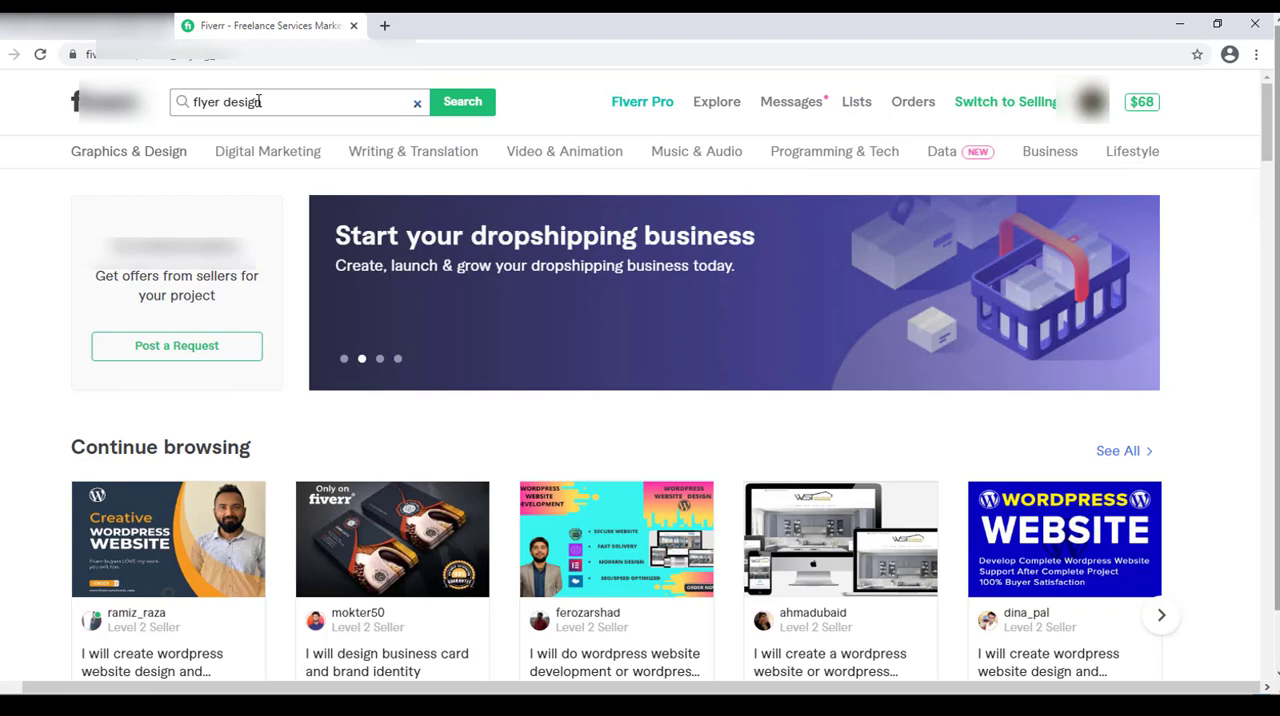
pyautogui.press('Return')
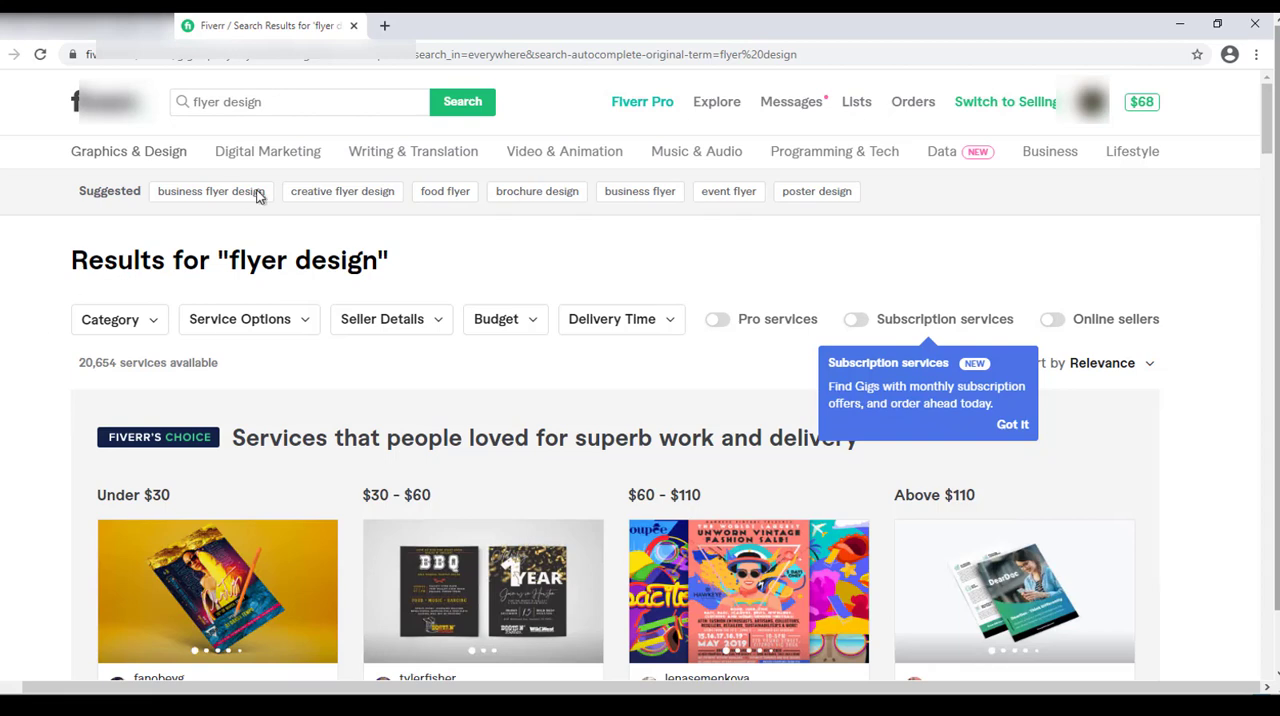
pyautogui.click(271, 116)
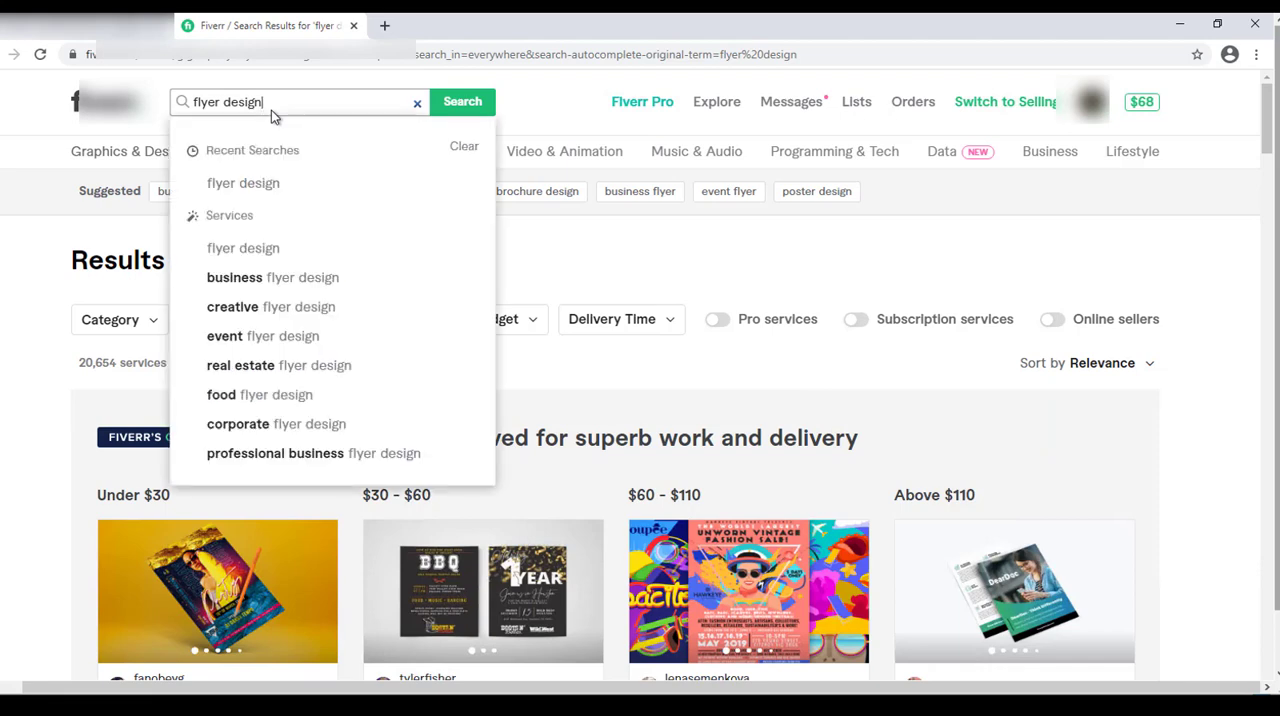
pyautogui.click(52, 389)
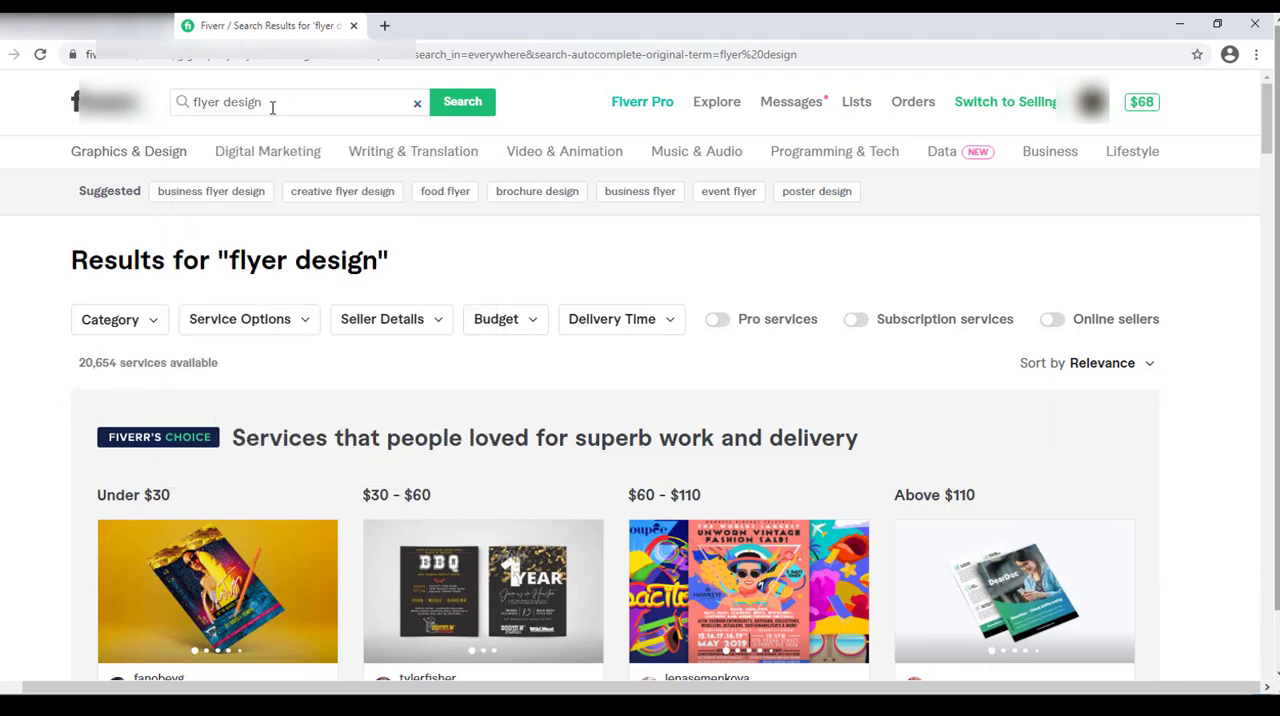
# Search the services for "dgital flyer" and look through the ratings and starting prices of the listed gigs.
pyautogui.tripleClick(320, 109)
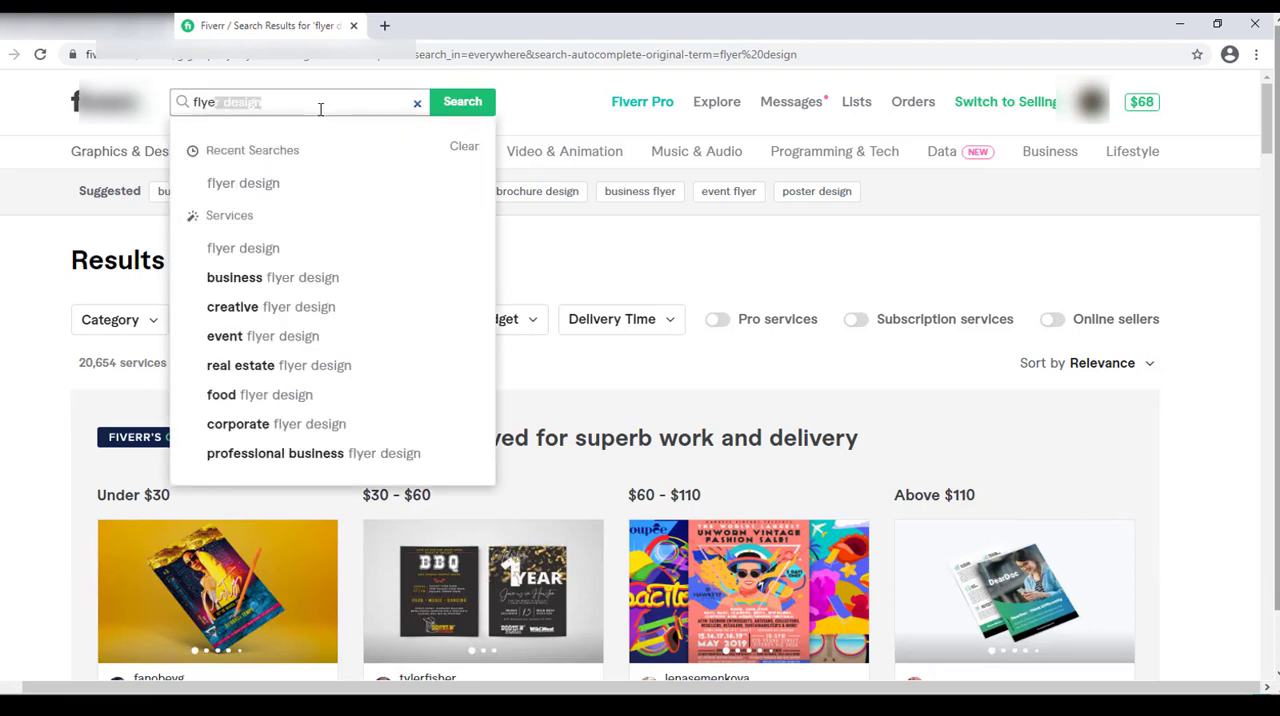
pyautogui.write('dgital flyer')
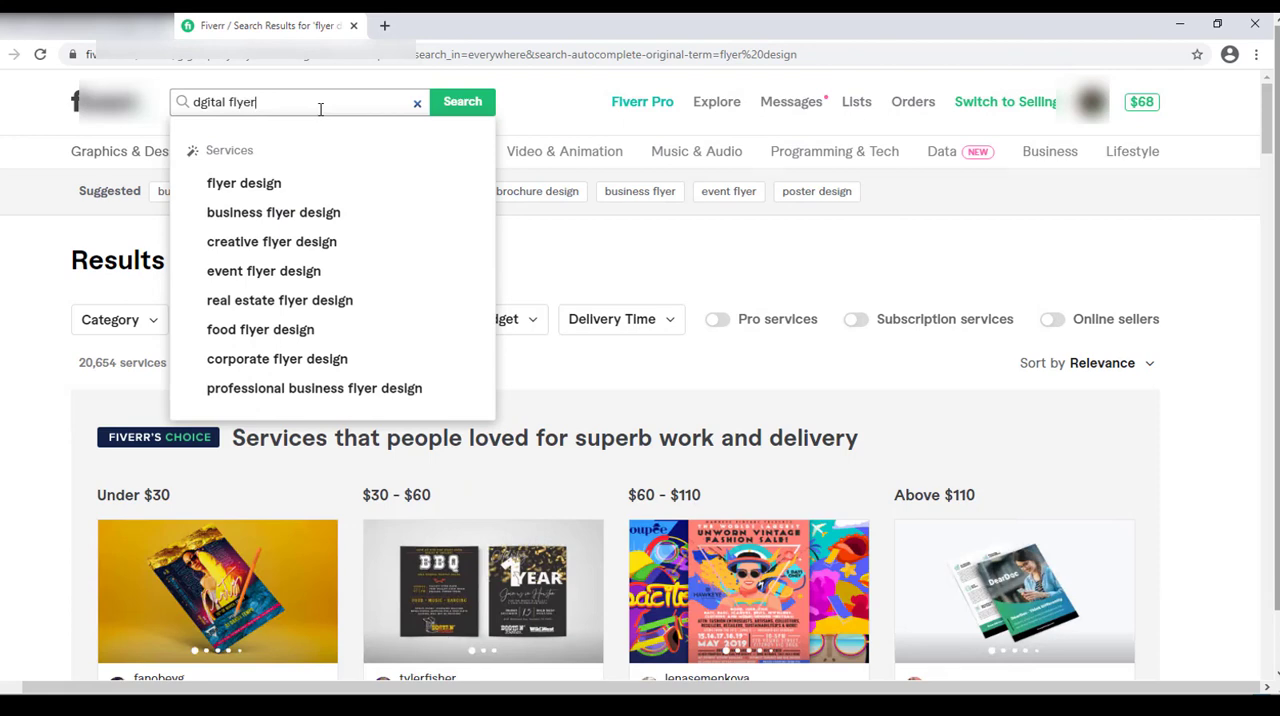
pyautogui.press('Return')
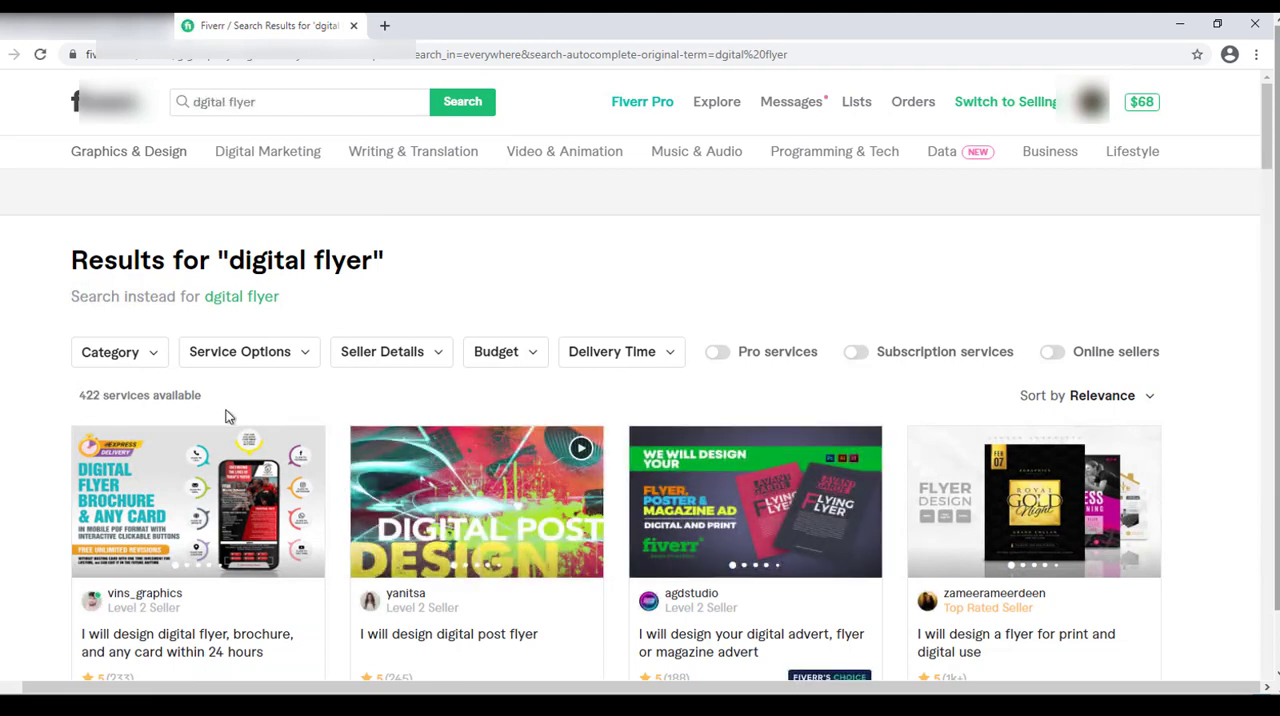
pyautogui.scroll(-2, 1270, 140)
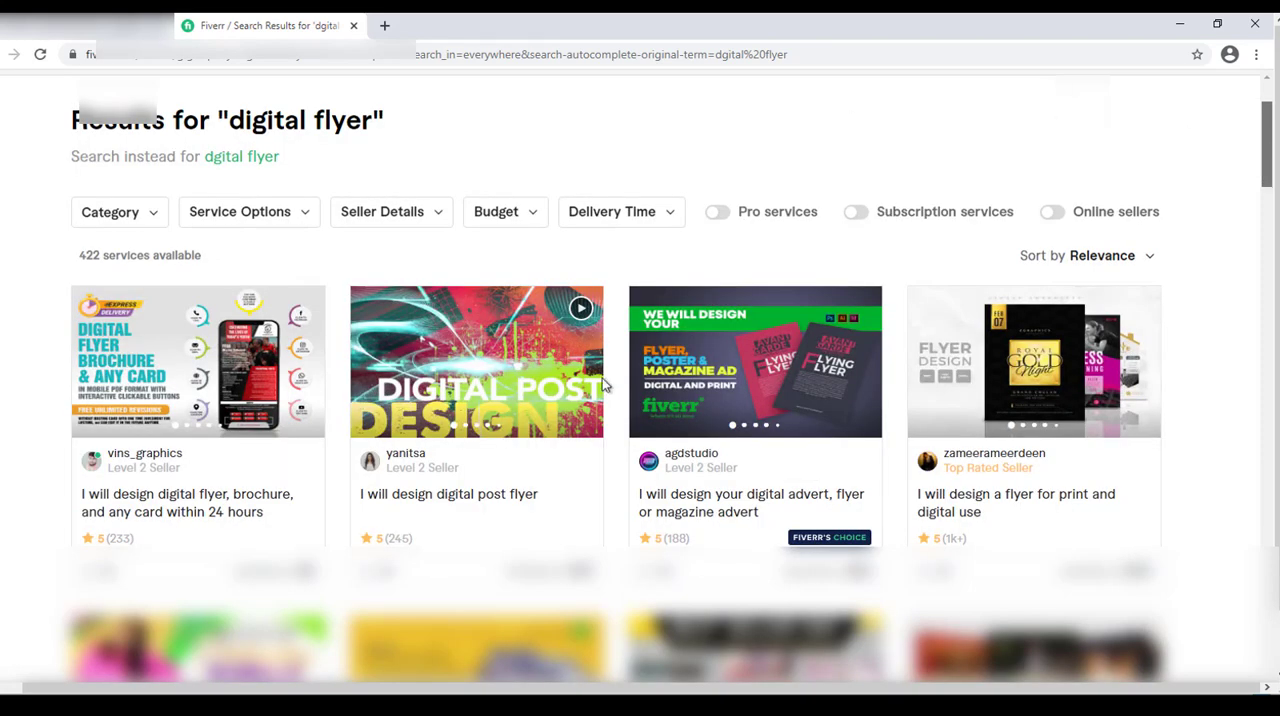
pyautogui.scroll(-2, 506, 341)
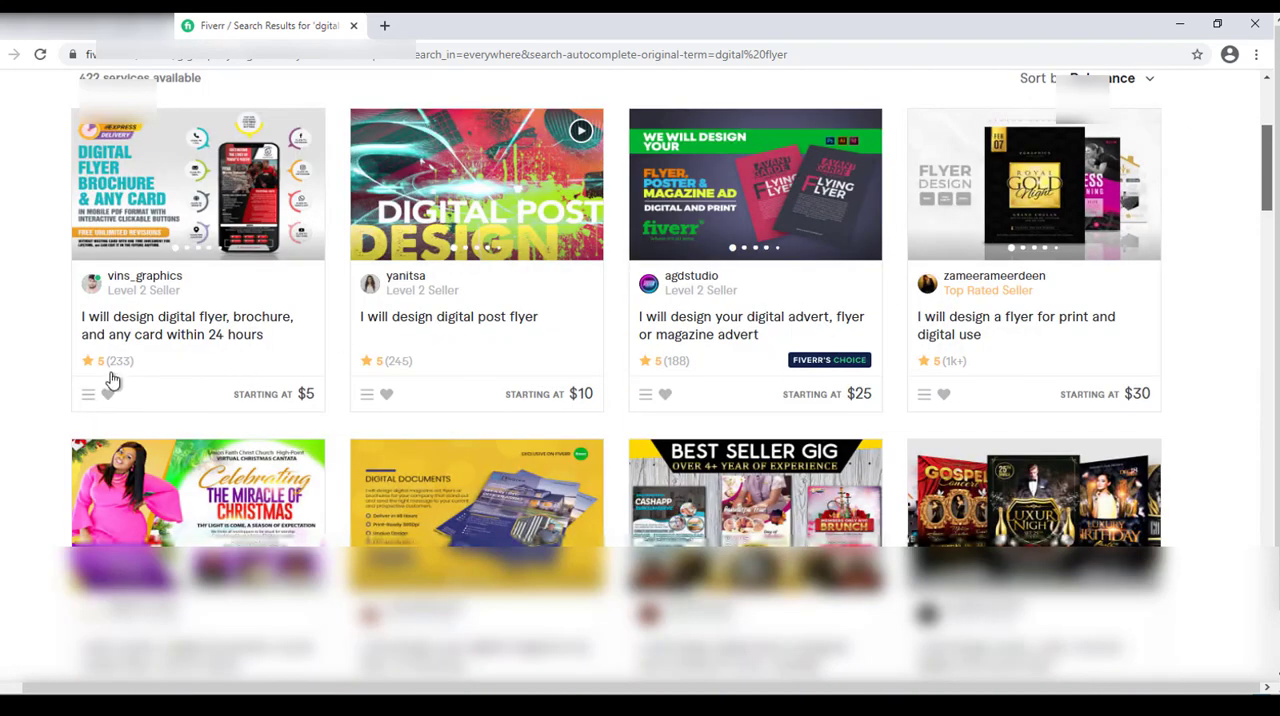
pyautogui.scroll(-1, 114, 380)
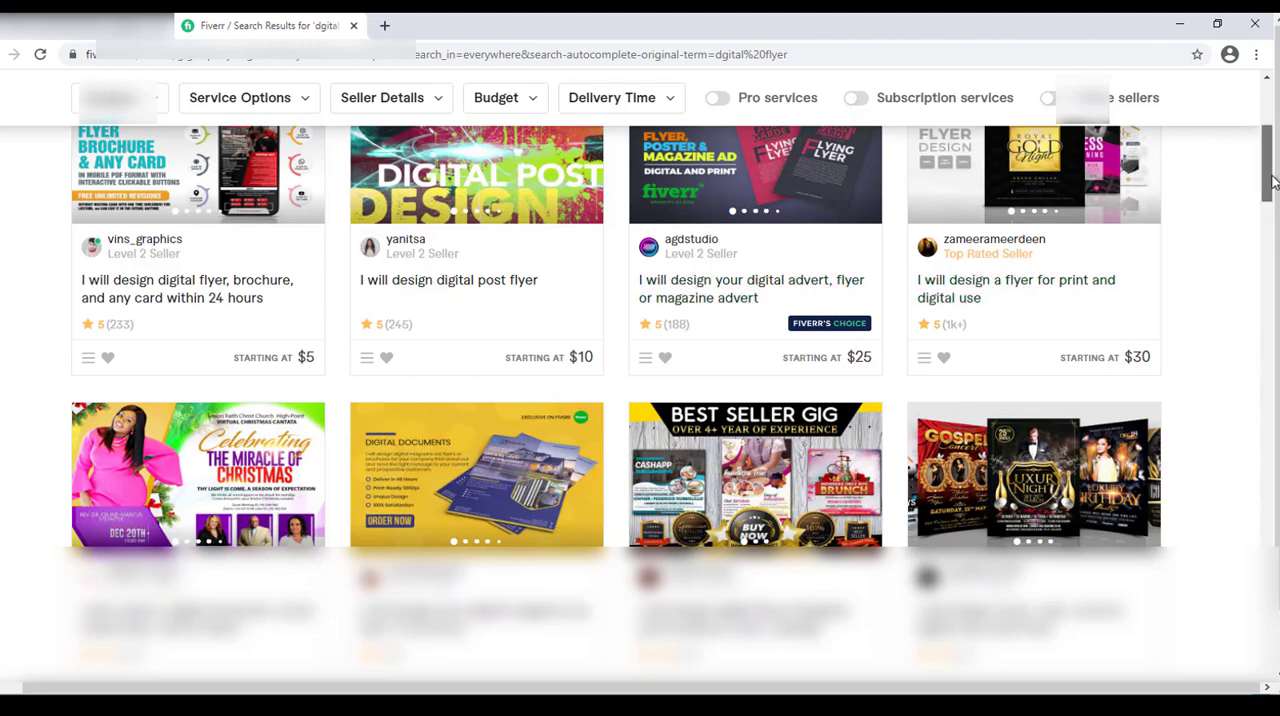
pyautogui.scroll(1, 1270, 140)
pyautogui.moveTo(1272, 137); pyautogui.dragTo(1272, 97)
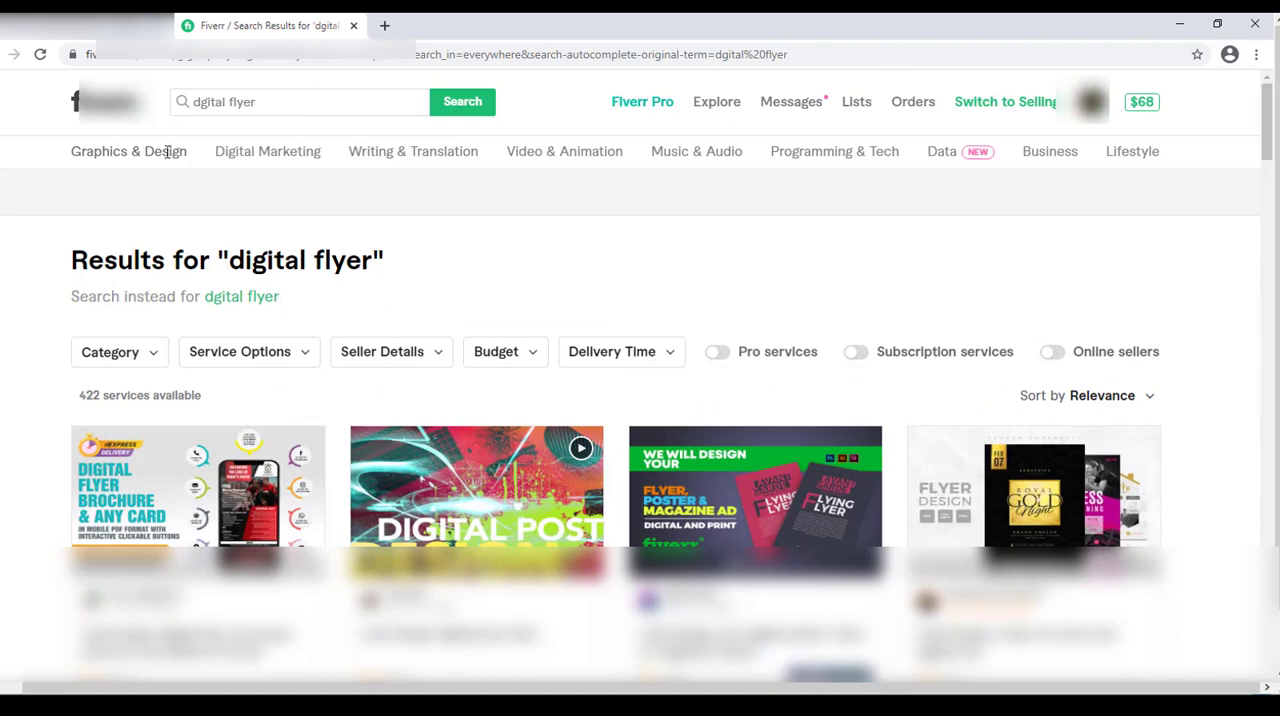
pyautogui.moveTo(193, 104); pyautogui.dragTo(258, 105)
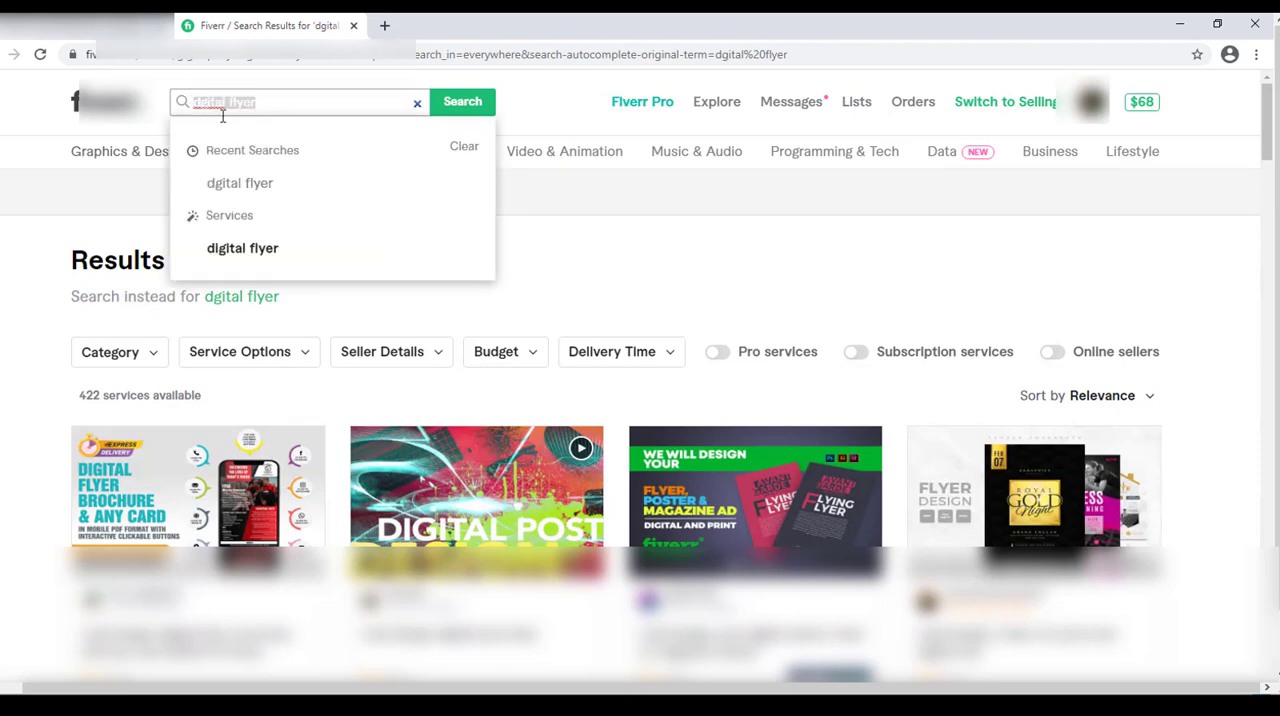
pyautogui.click(272, 105)
pyautogui.click(25, 390)
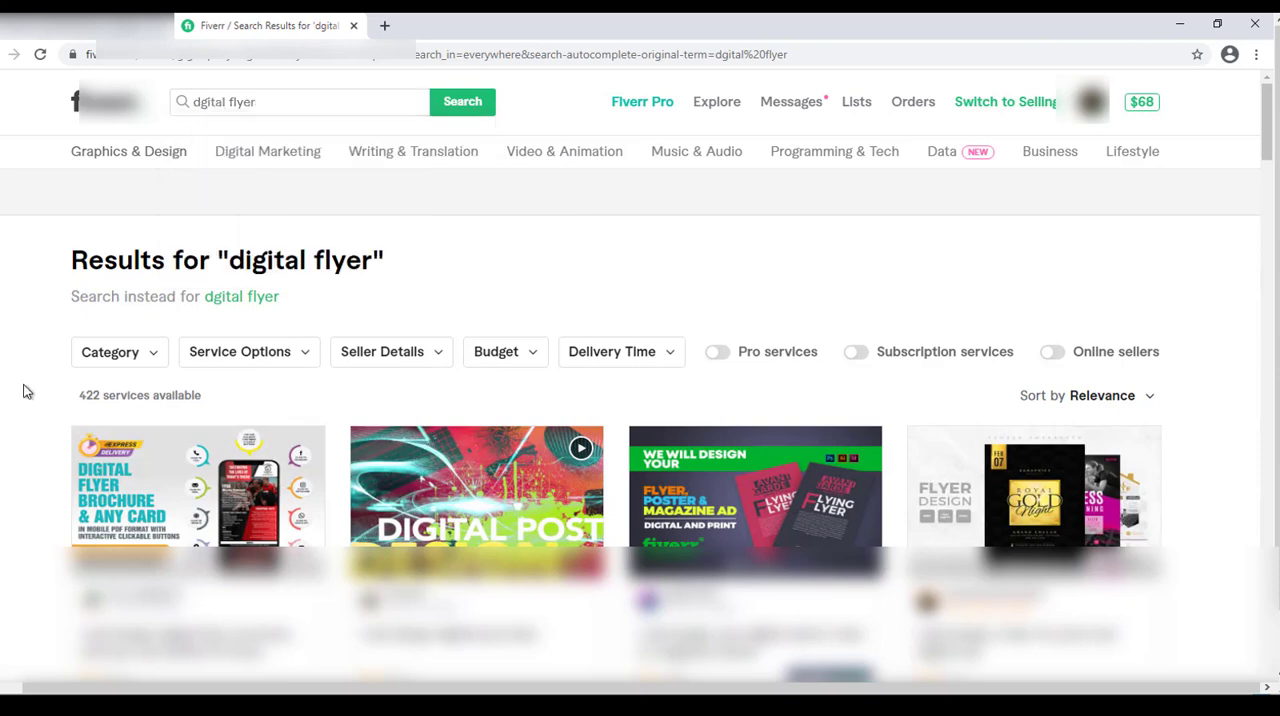
pyautogui.doubleClick(256, 101)
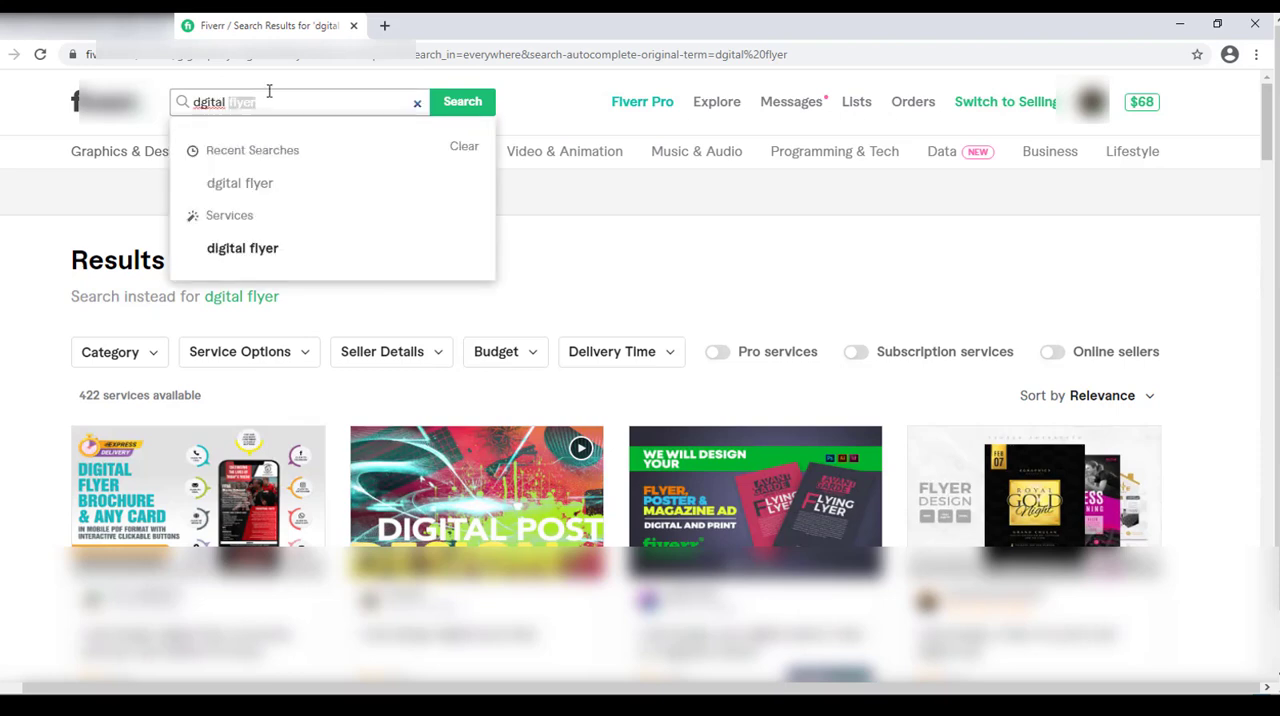
pyautogui.click(27, 319)
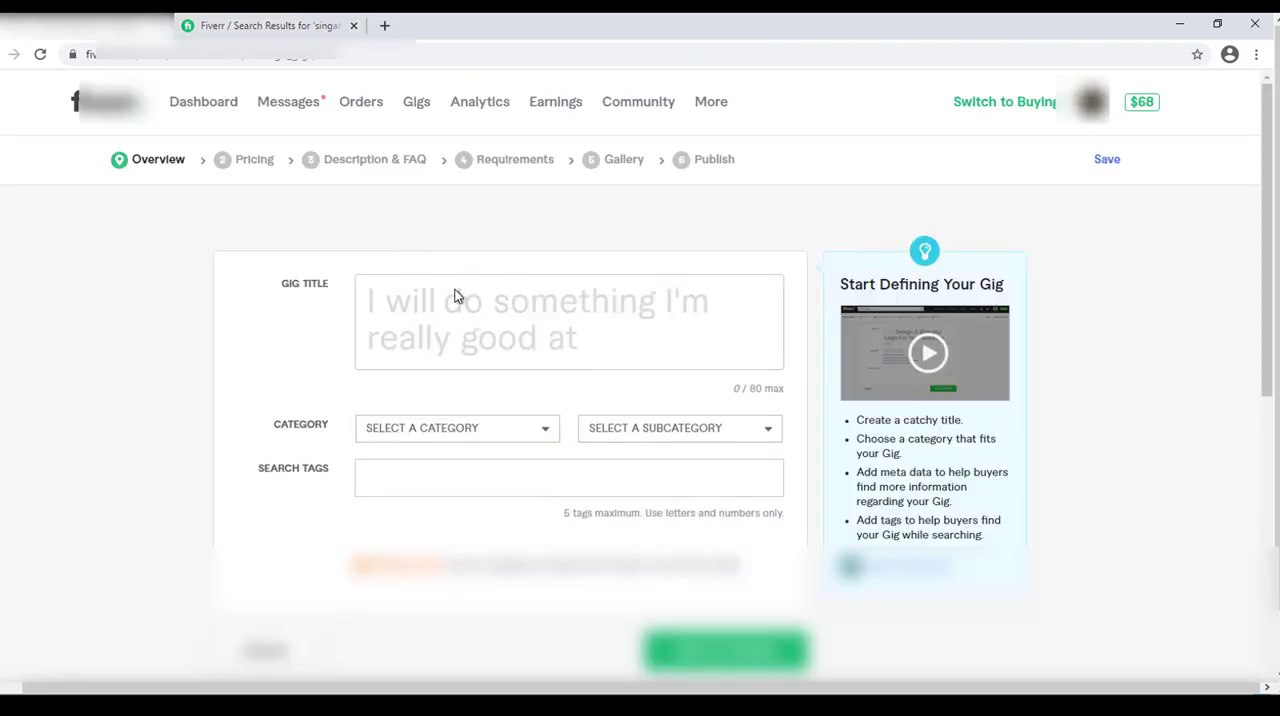
# Switch to the Word document and copy the title text "create digital flyer banner Instagram ads, Facebook post", leaving out "I will".
pyautogui.click(454, 295)
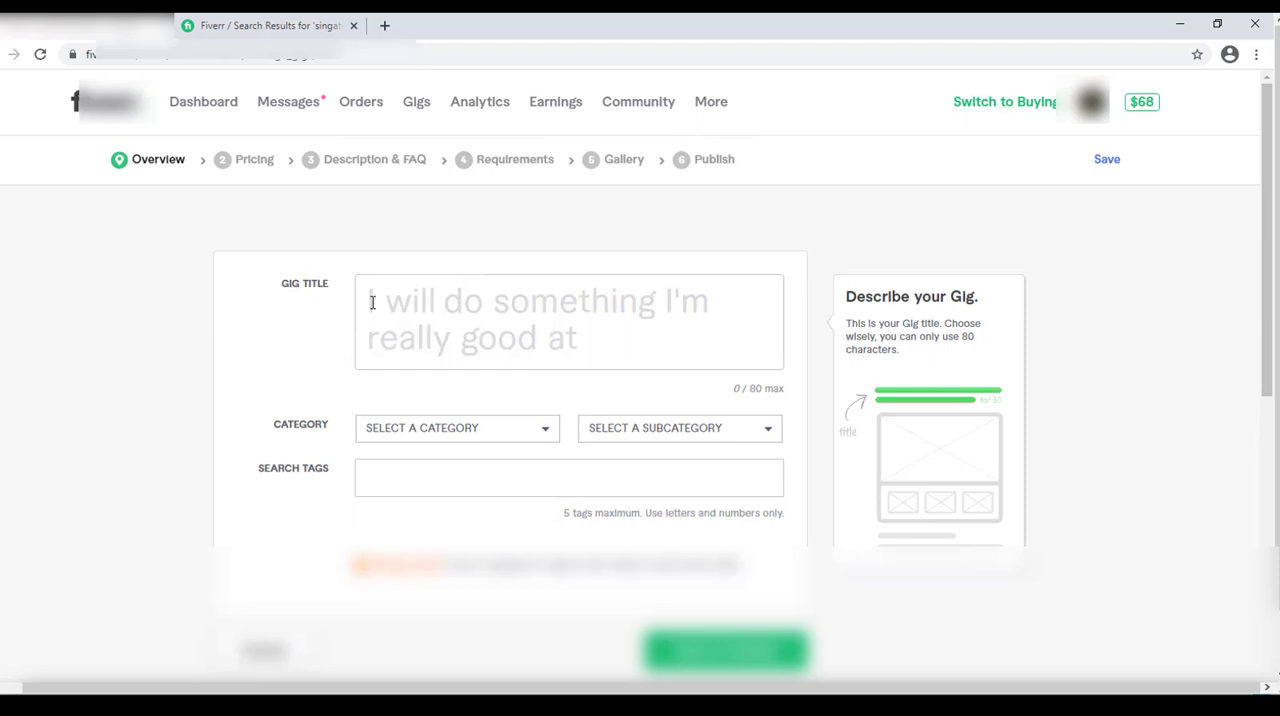
pyautogui.click(446, 305)
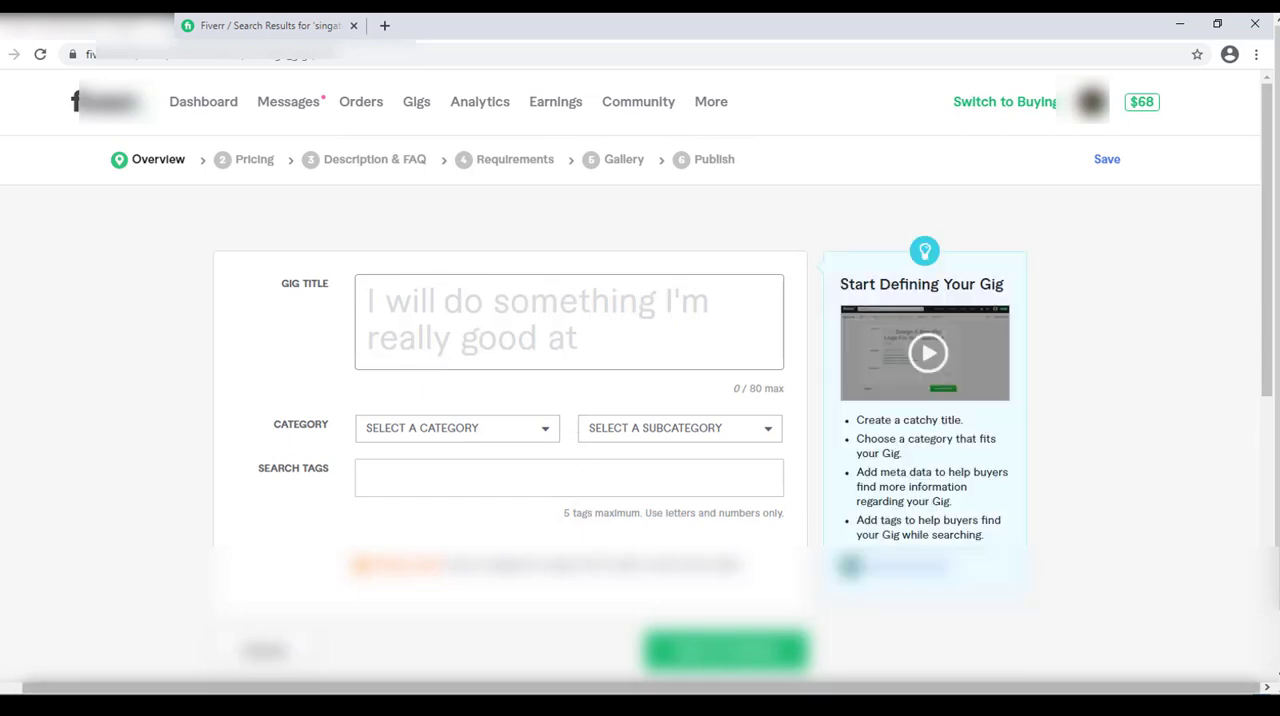
pyautogui.hotkey('alt', 'Tab')
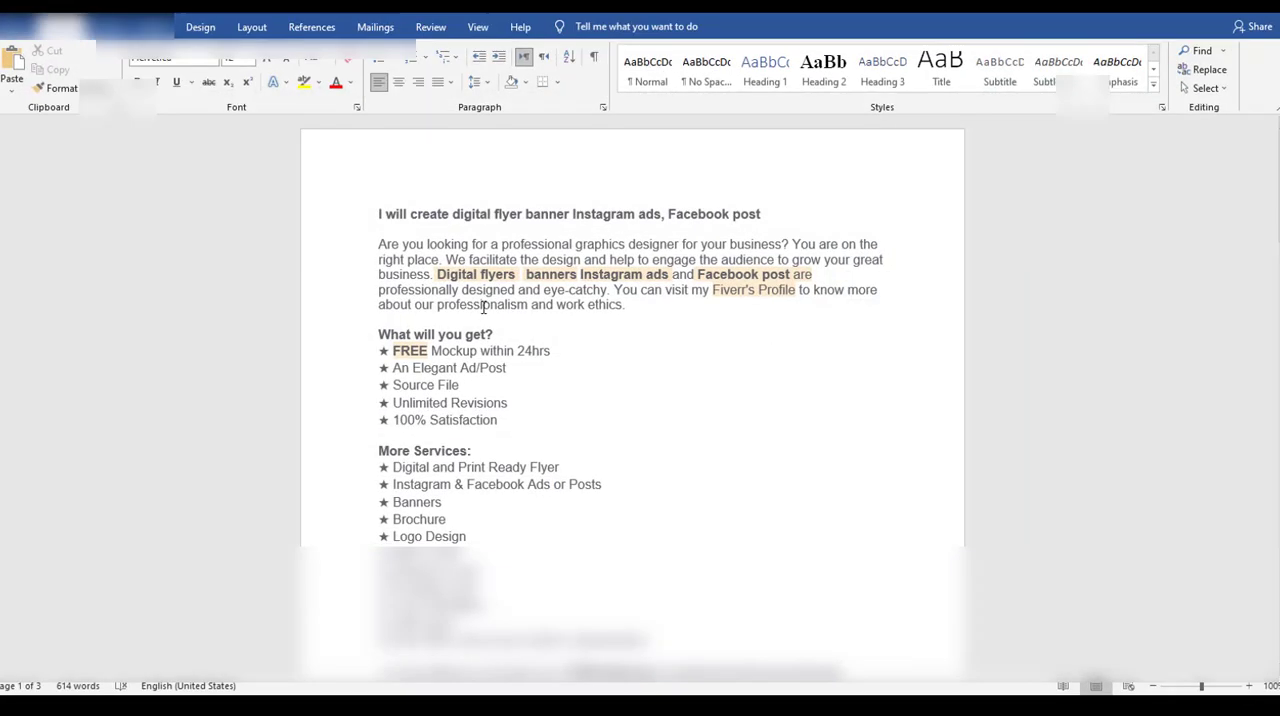
pyautogui.moveTo(378, 218); pyautogui.dragTo(779, 214)
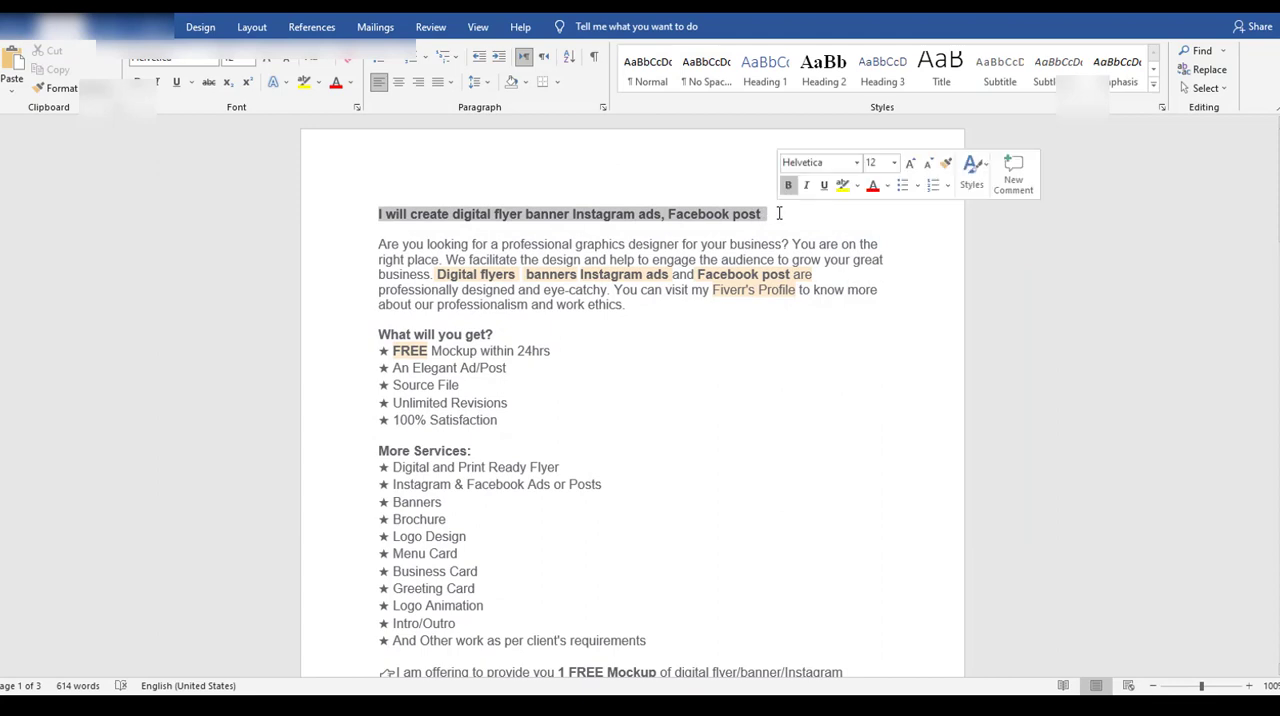
pyautogui.click(527, 267)
pyautogui.moveTo(410, 214); pyautogui.dragTo(814, 194)
pyautogui.hotkey('ctrl', 'c')
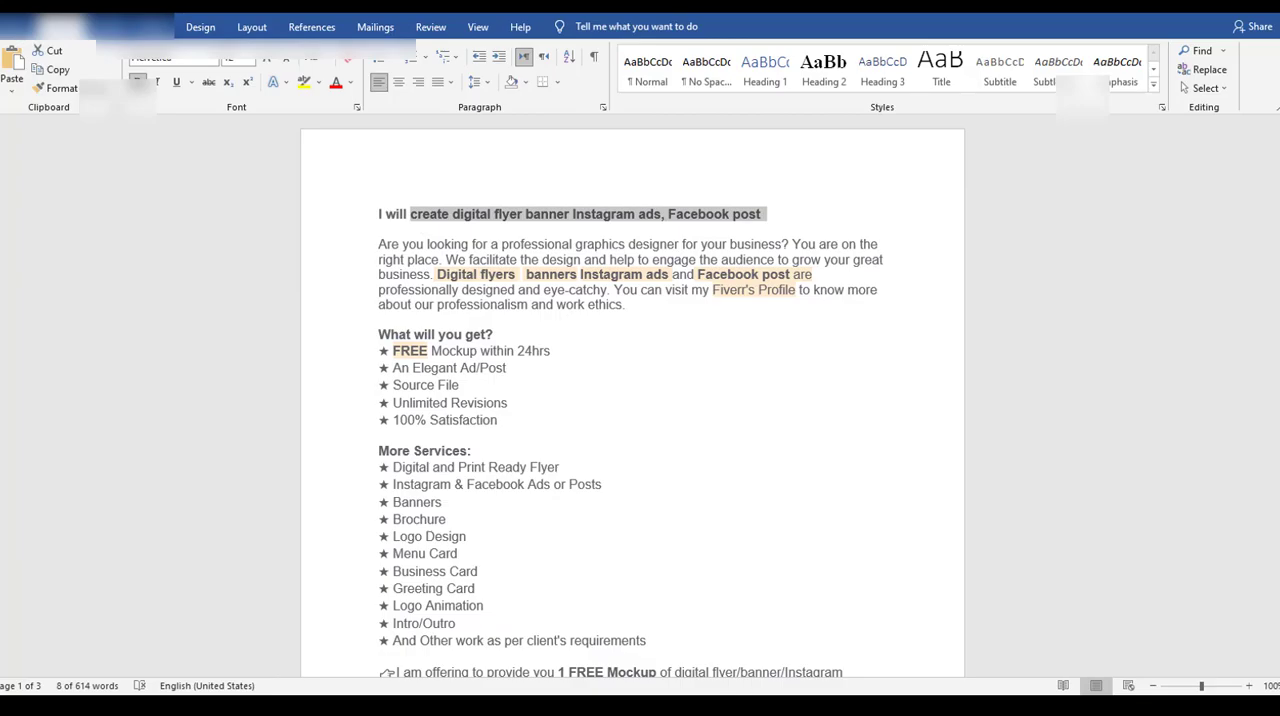
# Return to the Fiverr gig form, paste "create digital flyer banner Instagram ads, Facebook post" as the gig title and review its keywords.
pyautogui.hotkey('alt', 'Tab')
pyautogui.click(511, 343)
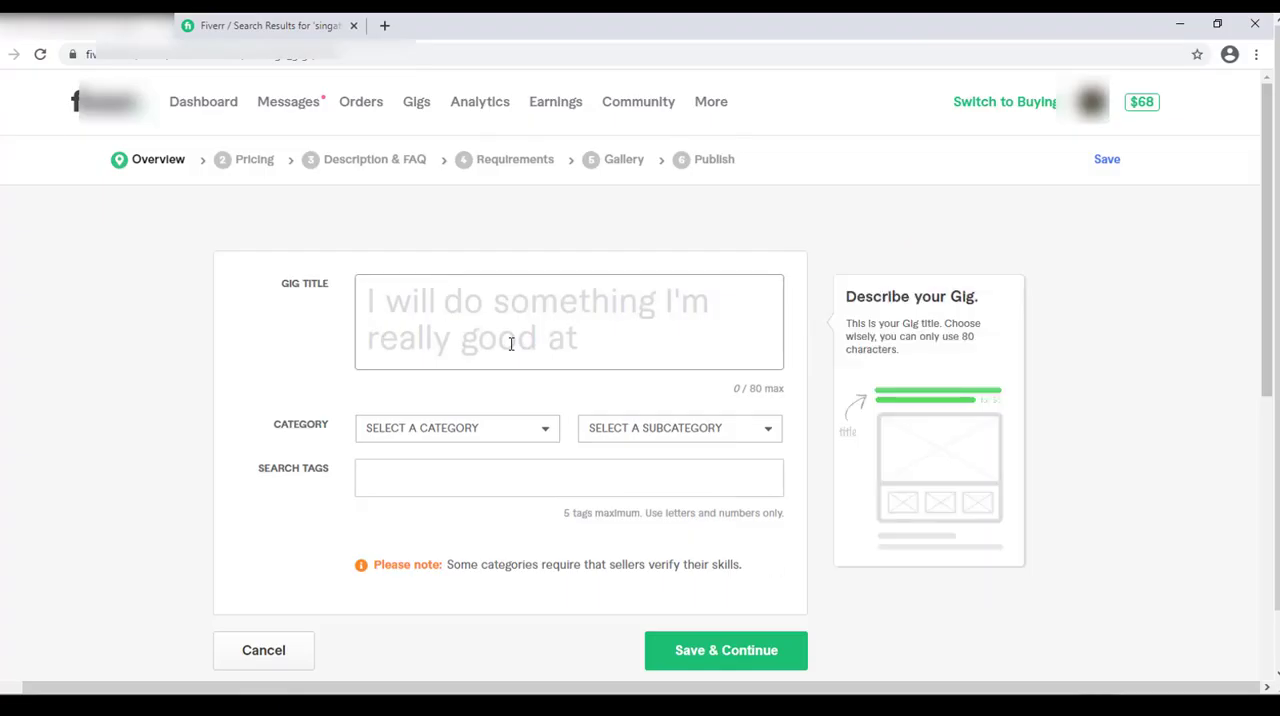
pyautogui.hotkey('ctrl', 'v')
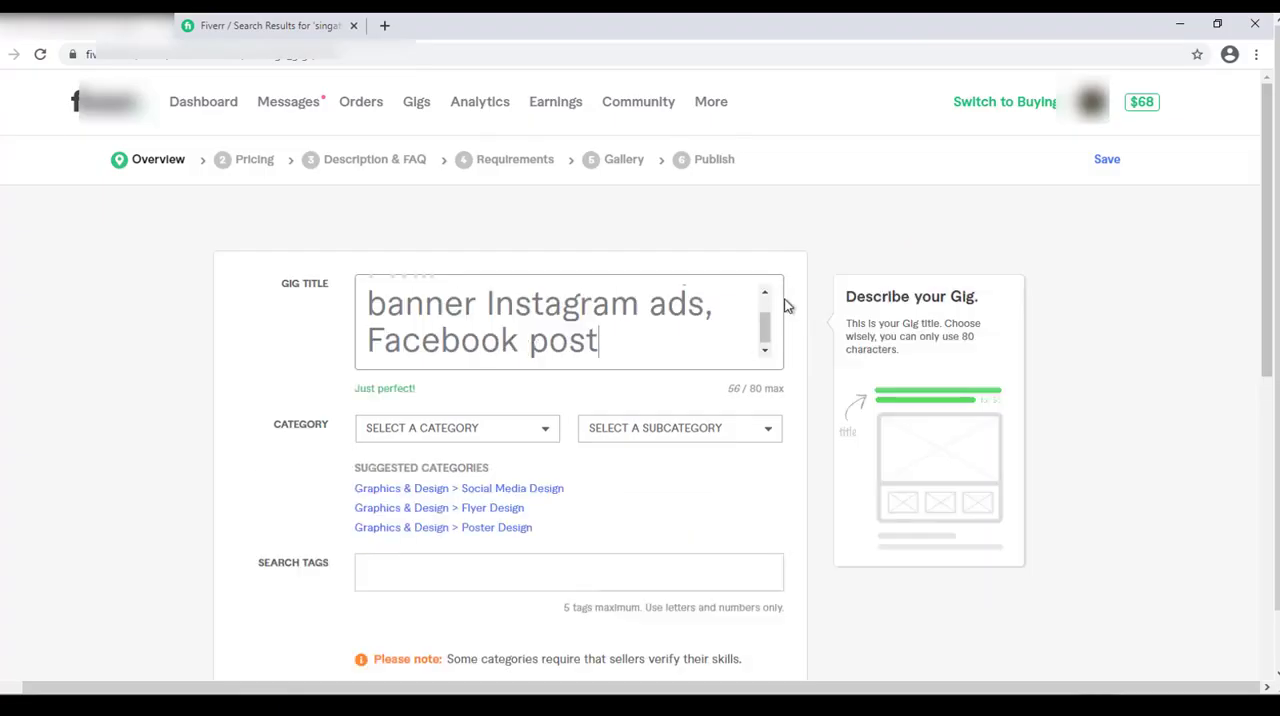
pyautogui.moveTo(763, 320); pyautogui.dragTo(763, 300)
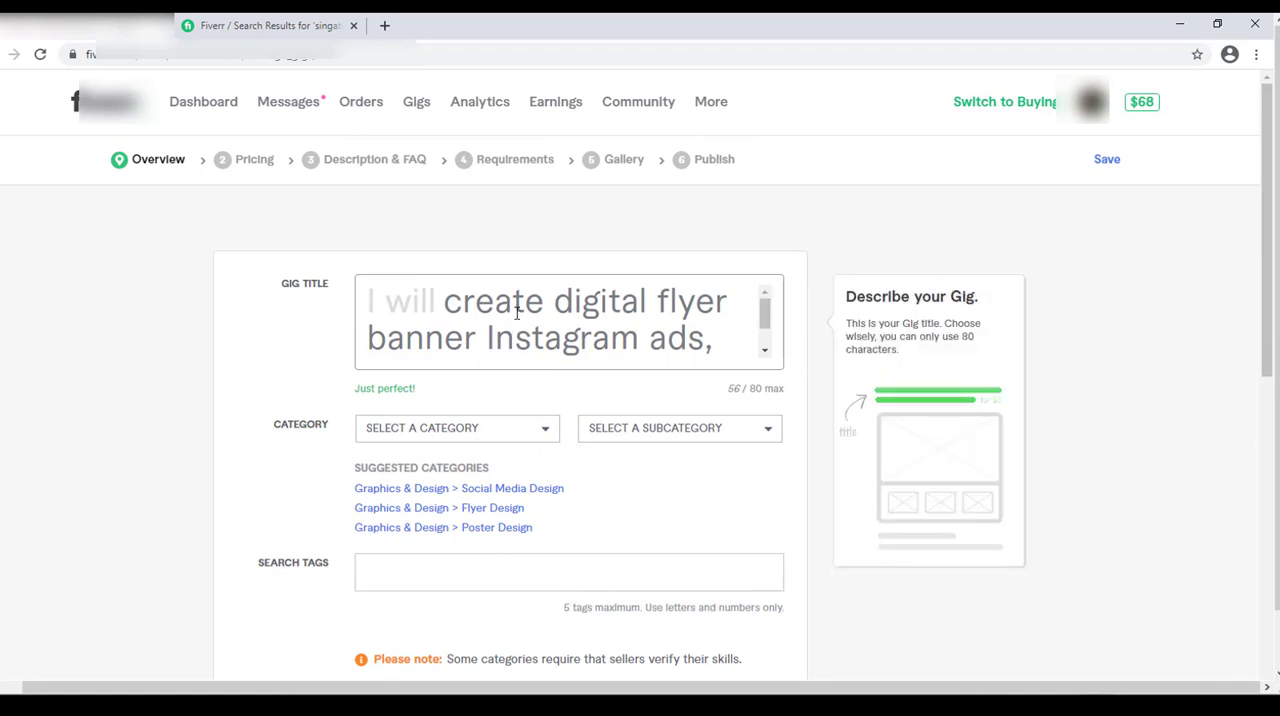
pyautogui.moveTo(555, 300); pyautogui.dragTo(727, 300)
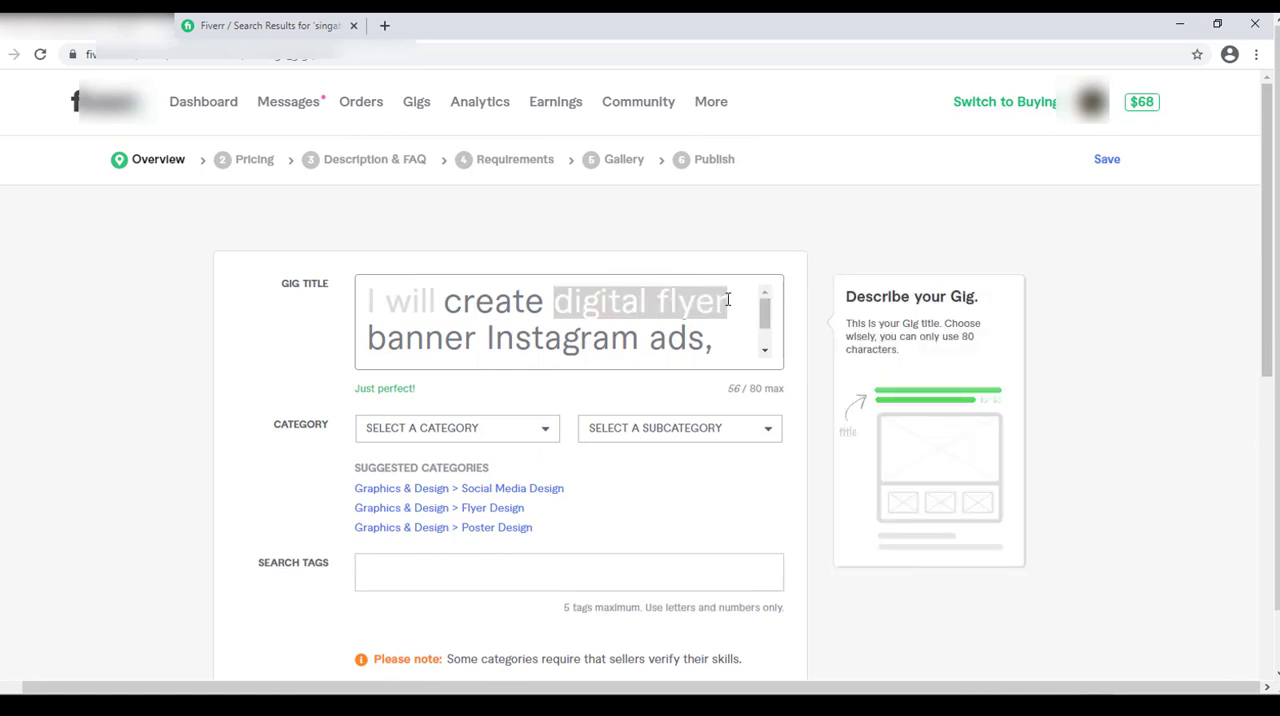
pyautogui.click(452, 337)
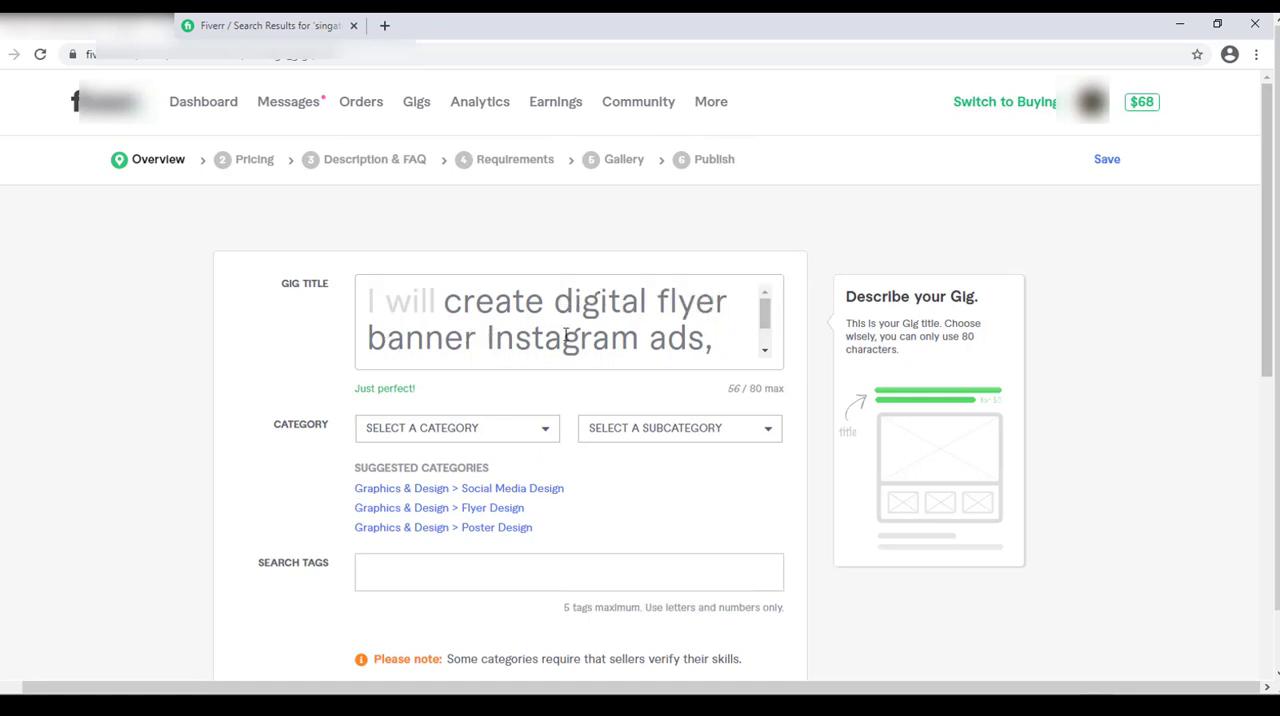
# Review the title keywords "Instagram ads" and "Facebook post" and the length feedback below the gig title.
pyautogui.moveTo(486, 337); pyautogui.dragTo(706, 337)
pyautogui.click(765, 352)
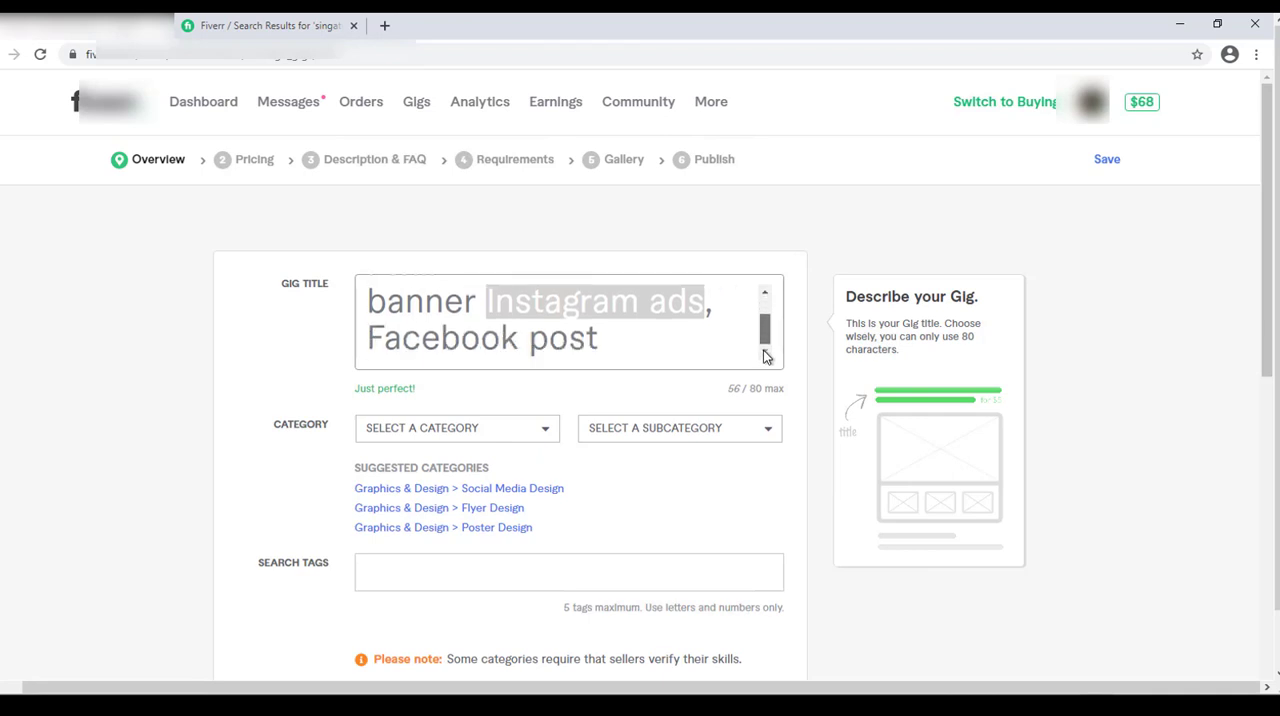
pyautogui.moveTo(368, 338); pyautogui.dragTo(622, 334)
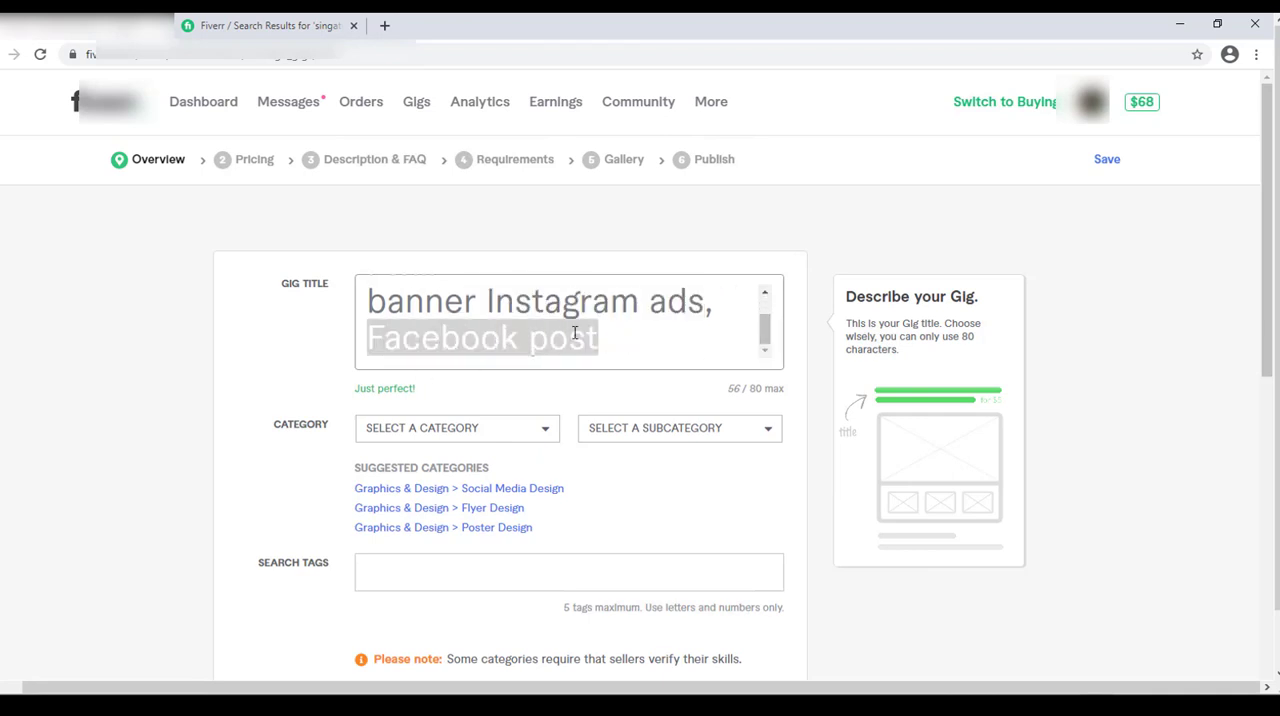
pyautogui.click(549, 338)
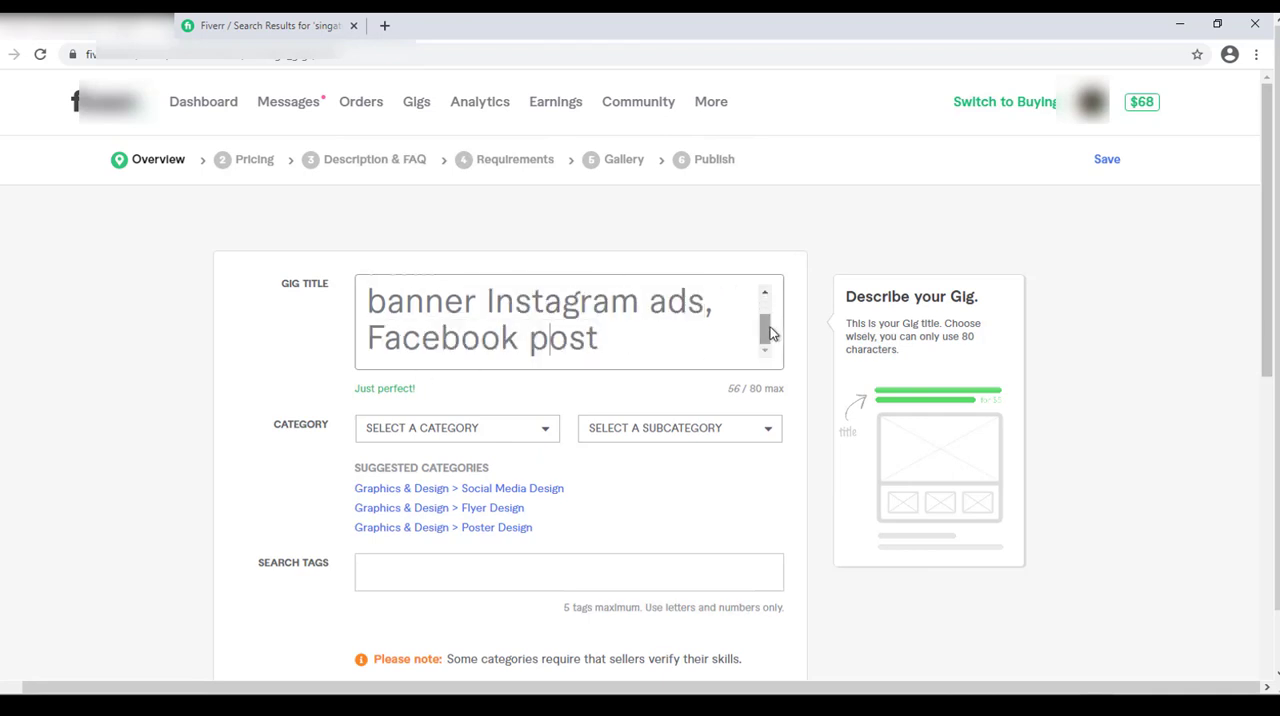
pyautogui.moveTo(770, 333)
pyautogui.mouseDown()
pyautogui.moveTo(765, 300)
pyautogui.moveTo(766, 348)
pyautogui.mouseUp()
pyautogui.moveTo(360, 388); pyautogui.dragTo(443, 398)
pyautogui.click(441, 398)
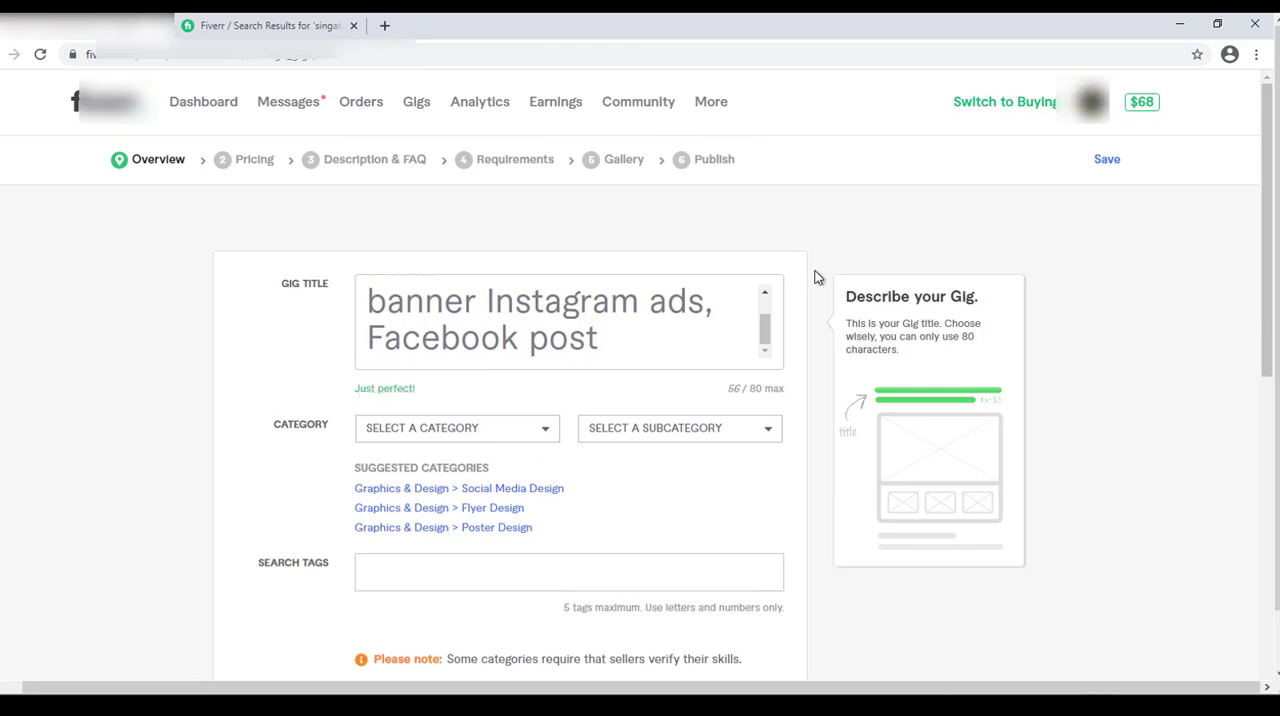
# Set the category to Graphics & Design > Social Media Design and the service type to Social Posts & Banners.
pyautogui.moveTo(1272, 125); pyautogui.dragTo(1266, 206)
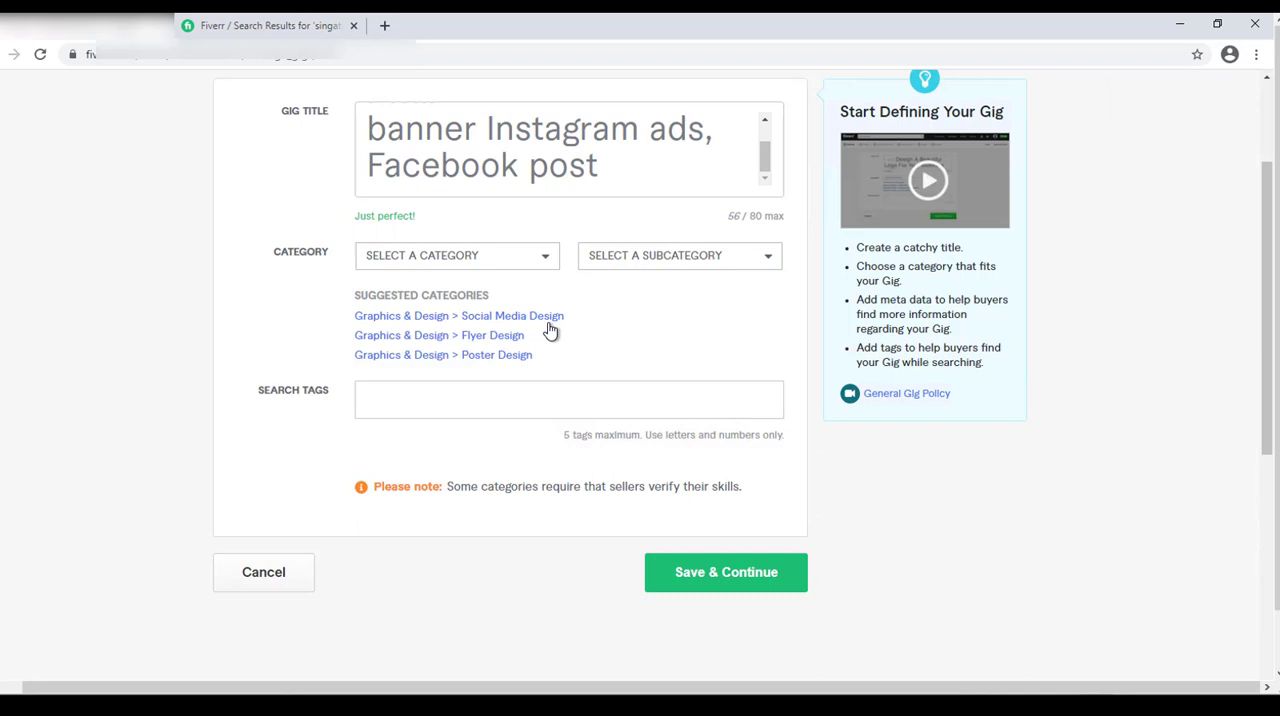
pyautogui.click(479, 316)
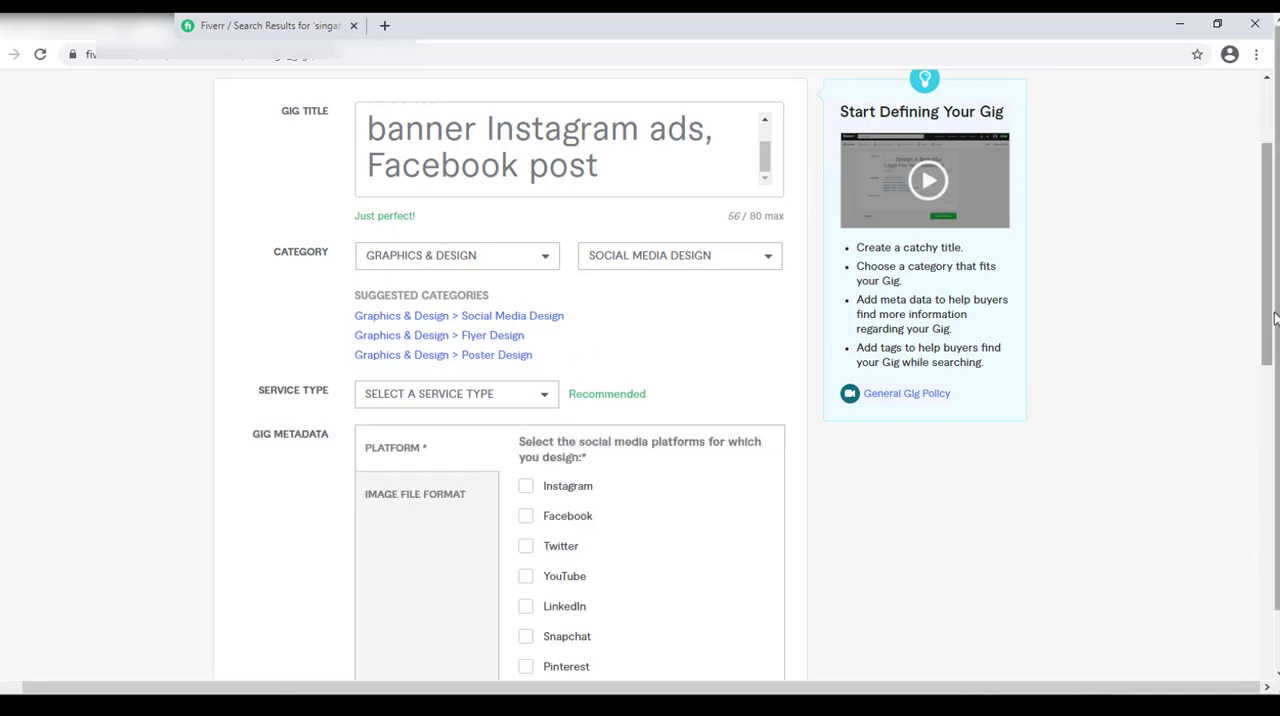
pyautogui.moveTo(1266, 318); pyautogui.dragTo(1266, 388)
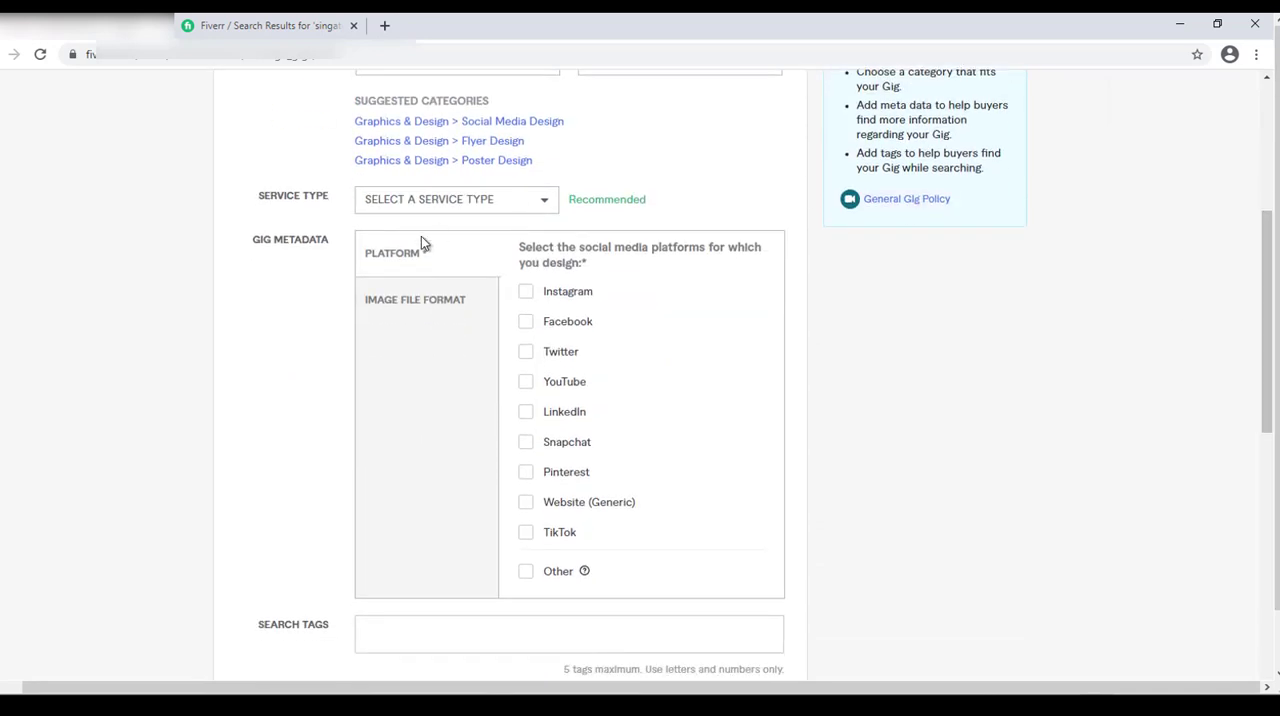
pyautogui.moveTo(314, 208)
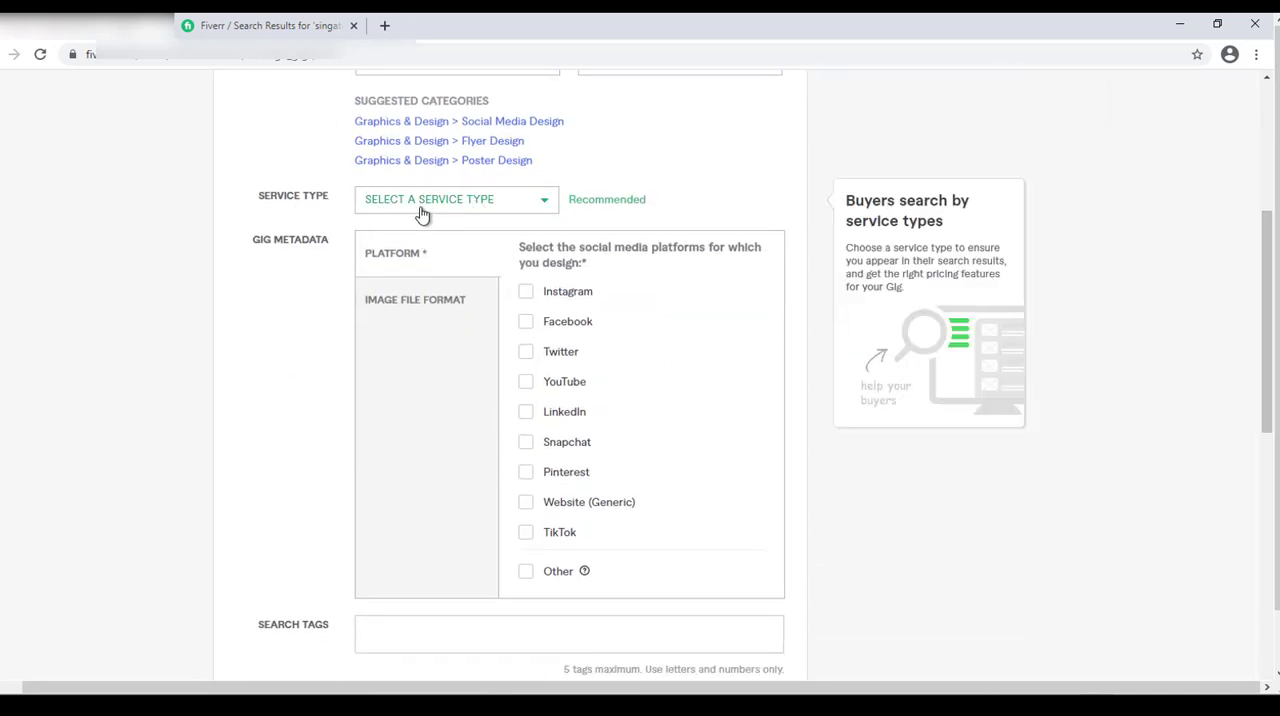
pyautogui.click(465, 213)
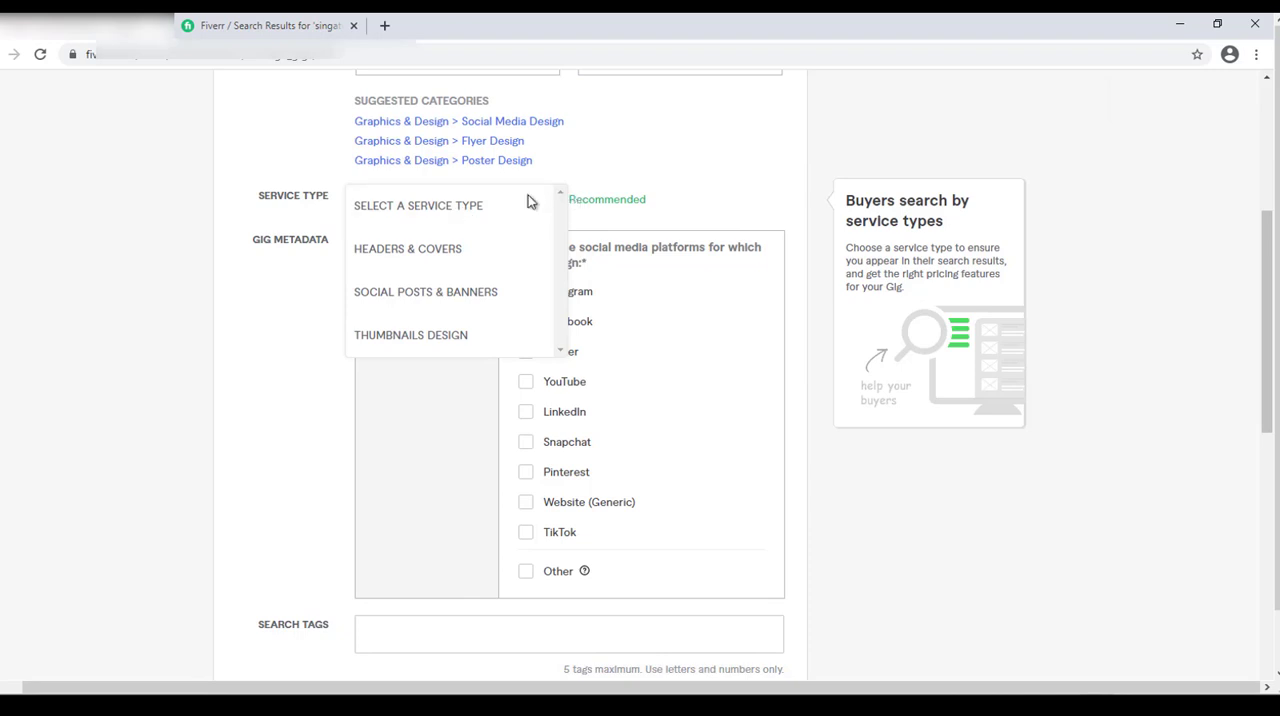
pyautogui.click(463, 304)
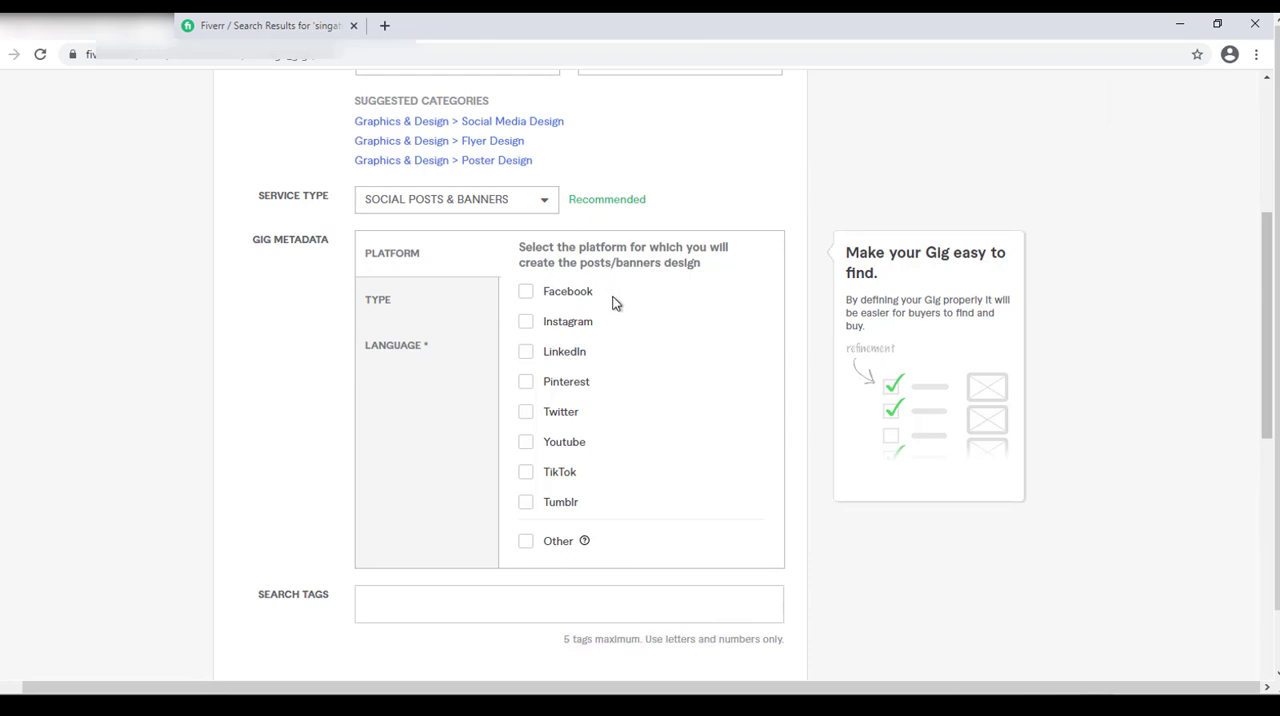
# In the gig metadata, select Facebook, Instagram, LinkedIn, Pinterest, Twitter, Youtube and Tumblr as platforms, and choose post types including Advertisements and Quotes.
pyautogui.click(528, 296)
pyautogui.click(526, 326)
pyautogui.click(526, 355)
pyautogui.click(526, 382)
pyautogui.click(526, 414)
pyautogui.click(526, 444)
pyautogui.click(521, 508)
pyautogui.click(378, 304)
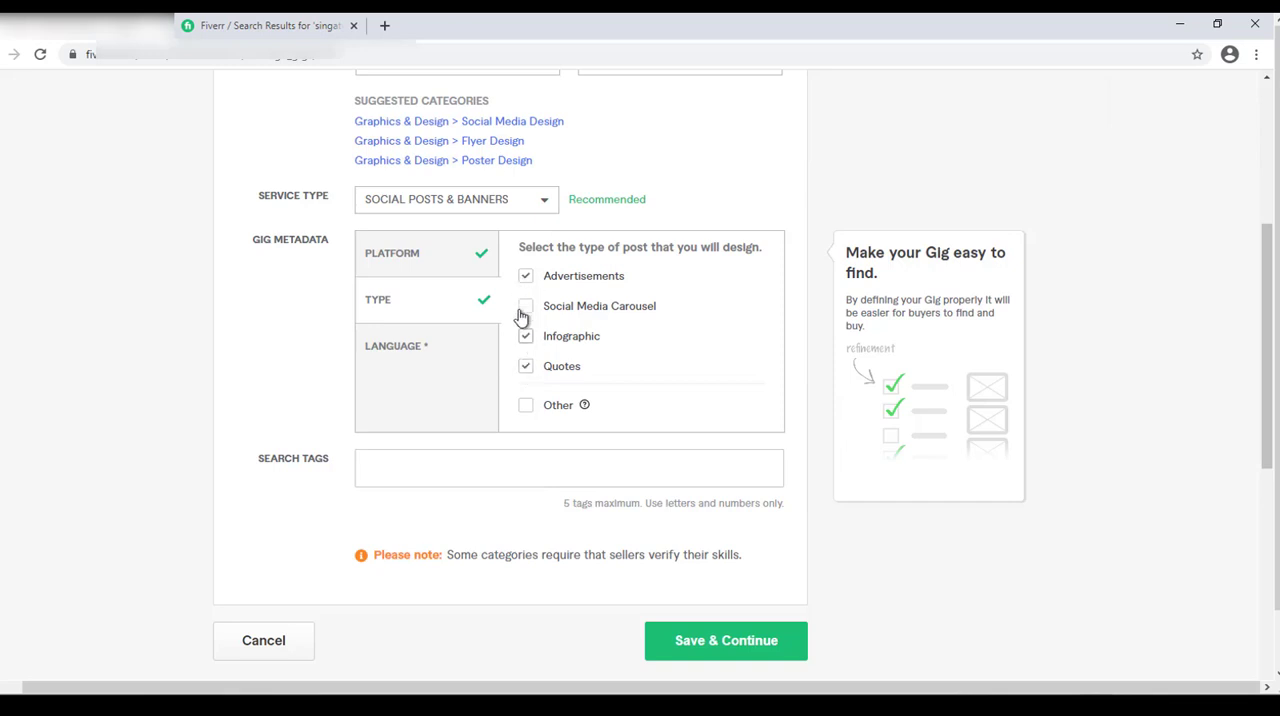
pyautogui.click(529, 339)
# Set the languages of the posts to English and French in the gig metadata.
pyautogui.click(372, 350)
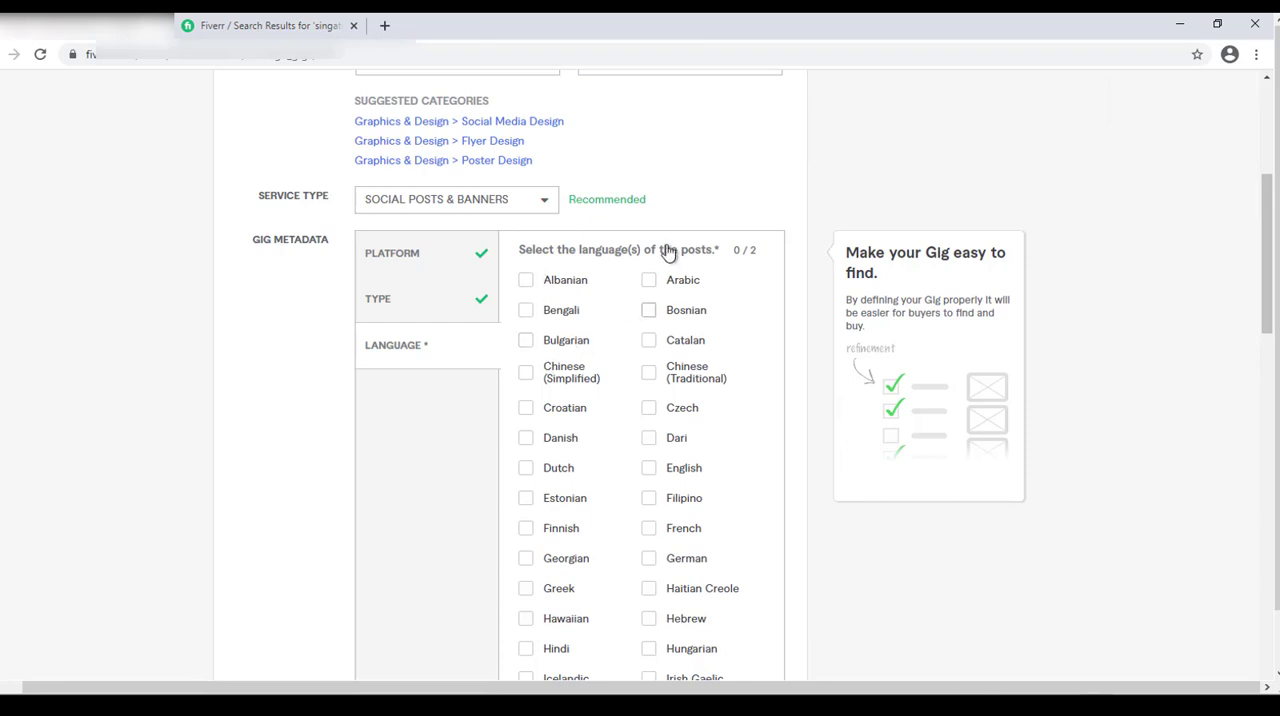
pyautogui.click(648, 283)
pyautogui.click(648, 476)
pyautogui.click(647, 284)
pyautogui.click(650, 532)
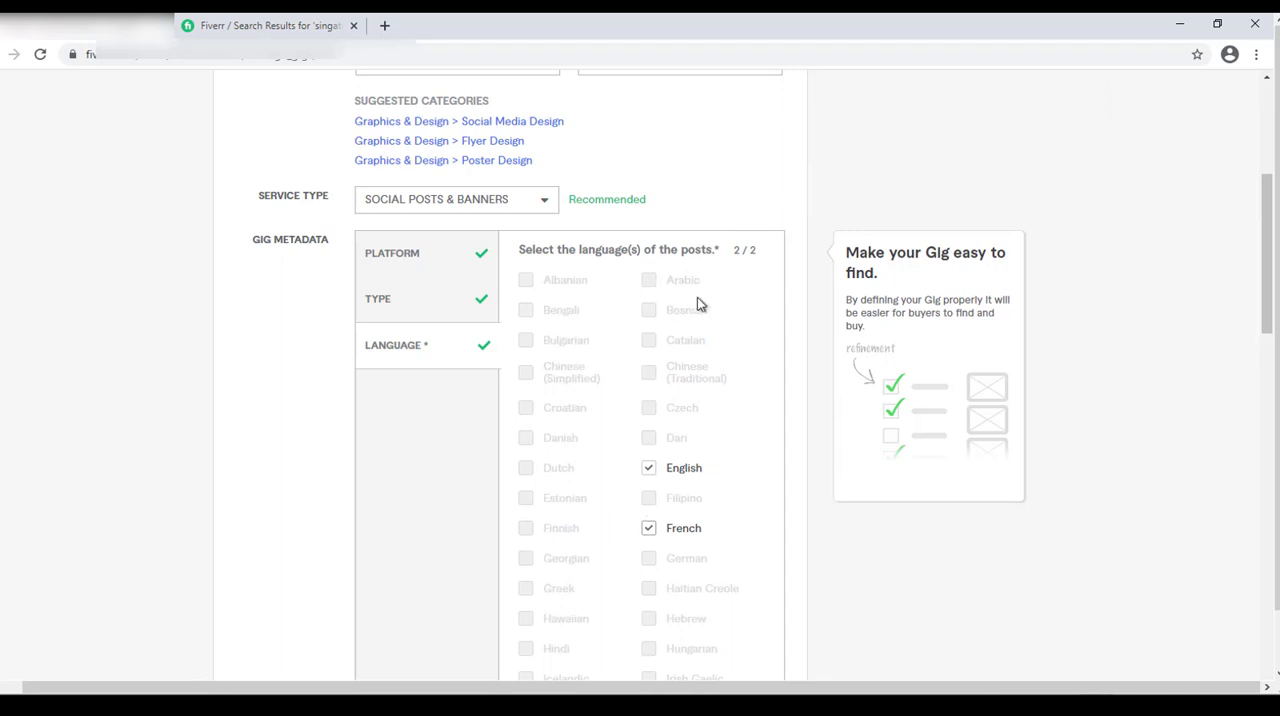
# Look up "flyer" in the Fiverr service search to check the suggested keywords for the gig's search tags.
pyautogui.moveTo(1265, 257); pyautogui.dragTo(1257, 490)
pyautogui.click(405, 330)
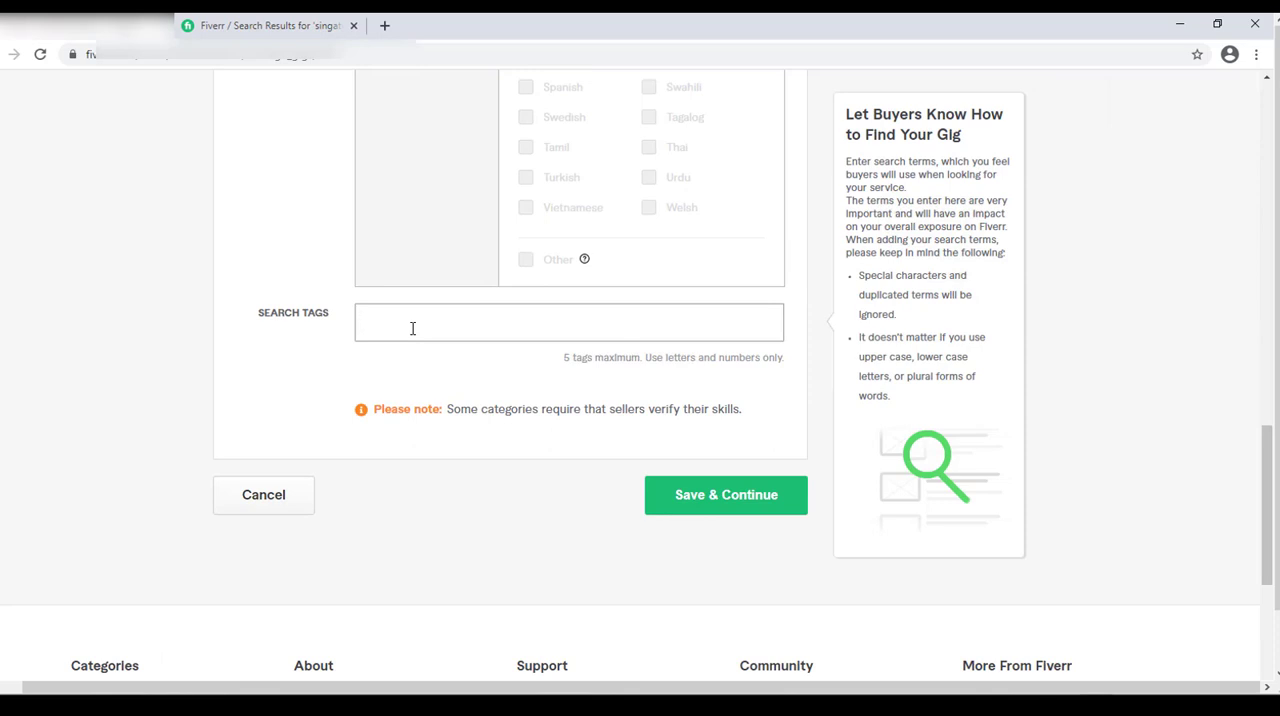
pyautogui.click(236, 29)
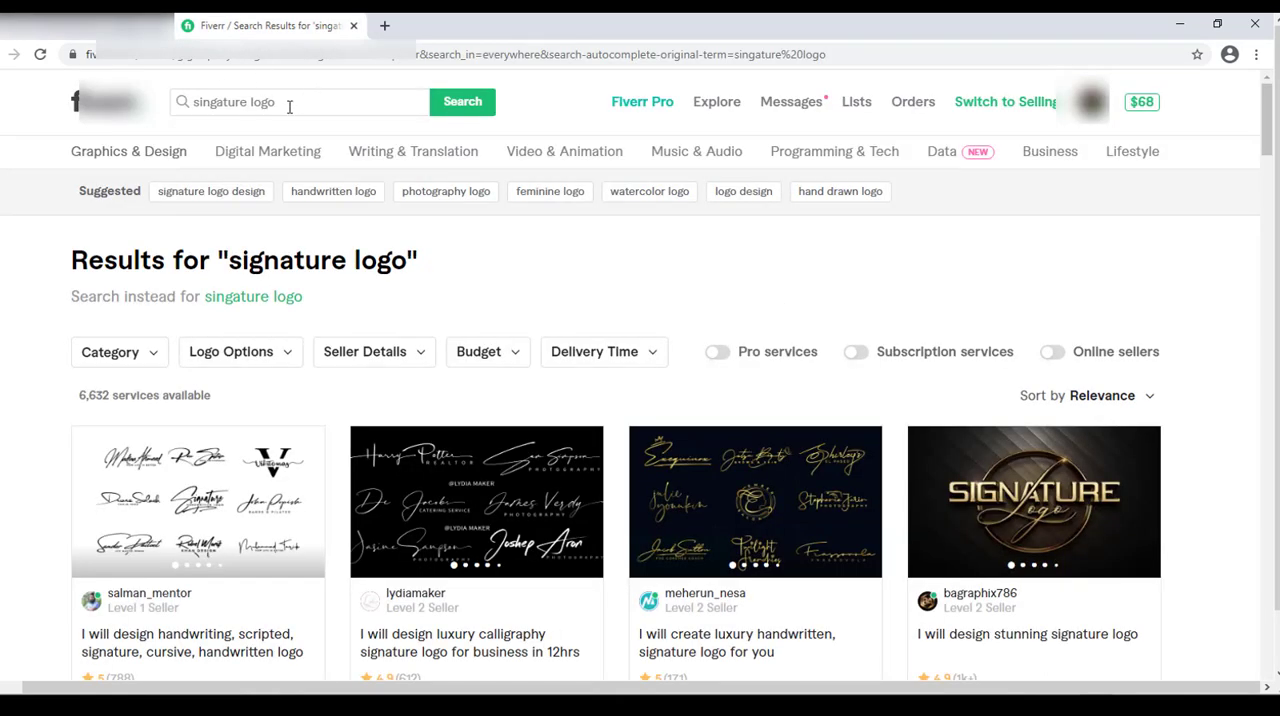
pyautogui.click(289, 104)
pyautogui.hotkey('ctrl', 'a')
pyautogui.write('flyer')
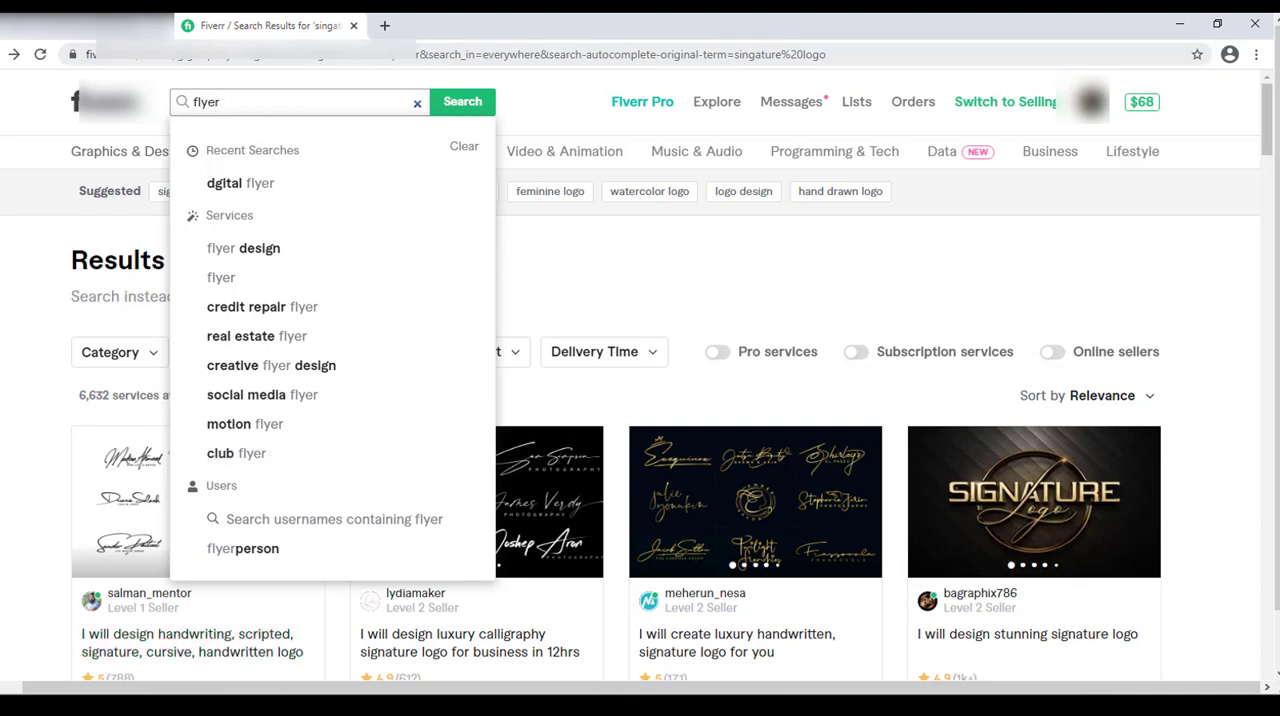
pyautogui.press('Return')
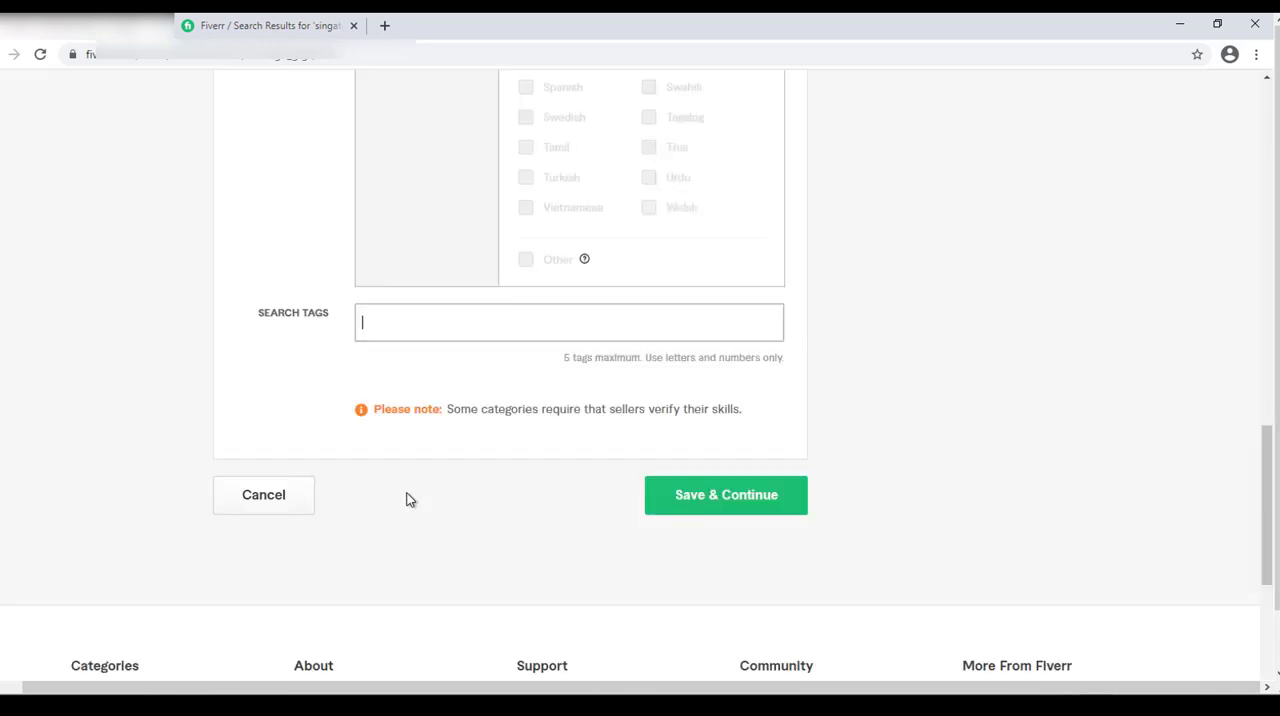
# Add the search tags Digital Flyer, Social media flyer, Instagram Ad, Facebook Post and Credit Repair Flyer, and save the overview to continue to pricing.
pyautogui.click(388, 336)
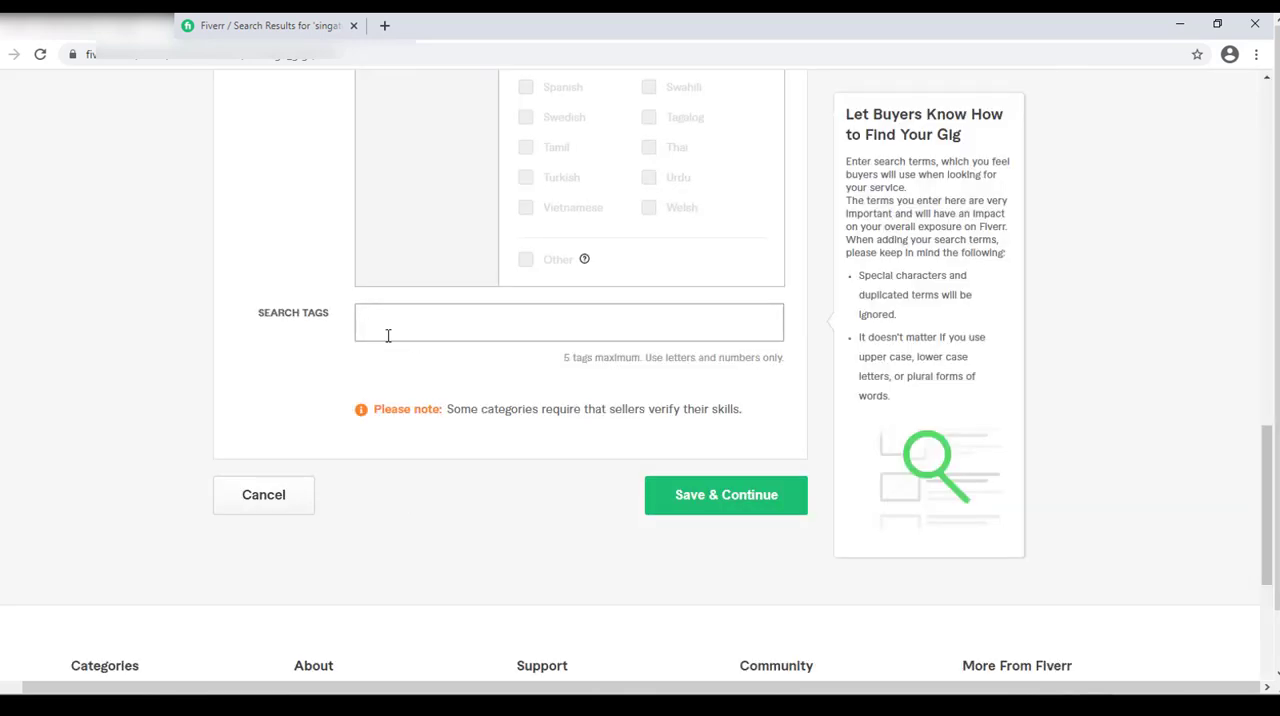
pyautogui.write('Digital Flyer')
pyautogui.press('Return')
pyautogui.write('Social media flyer')
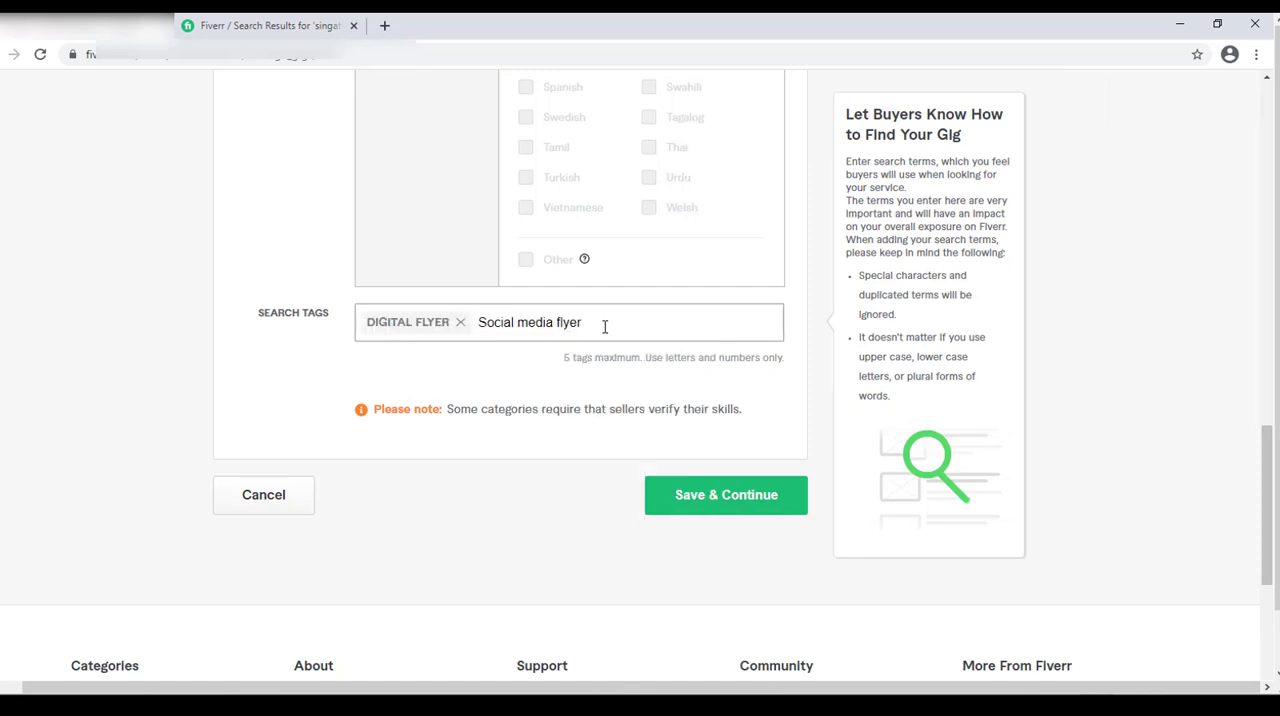
pyautogui.press('Return')
pyautogui.write('Instagram Ad')
pyautogui.press('Return')
pyautogui.write('Facebook Post')
pyautogui.press('Return')
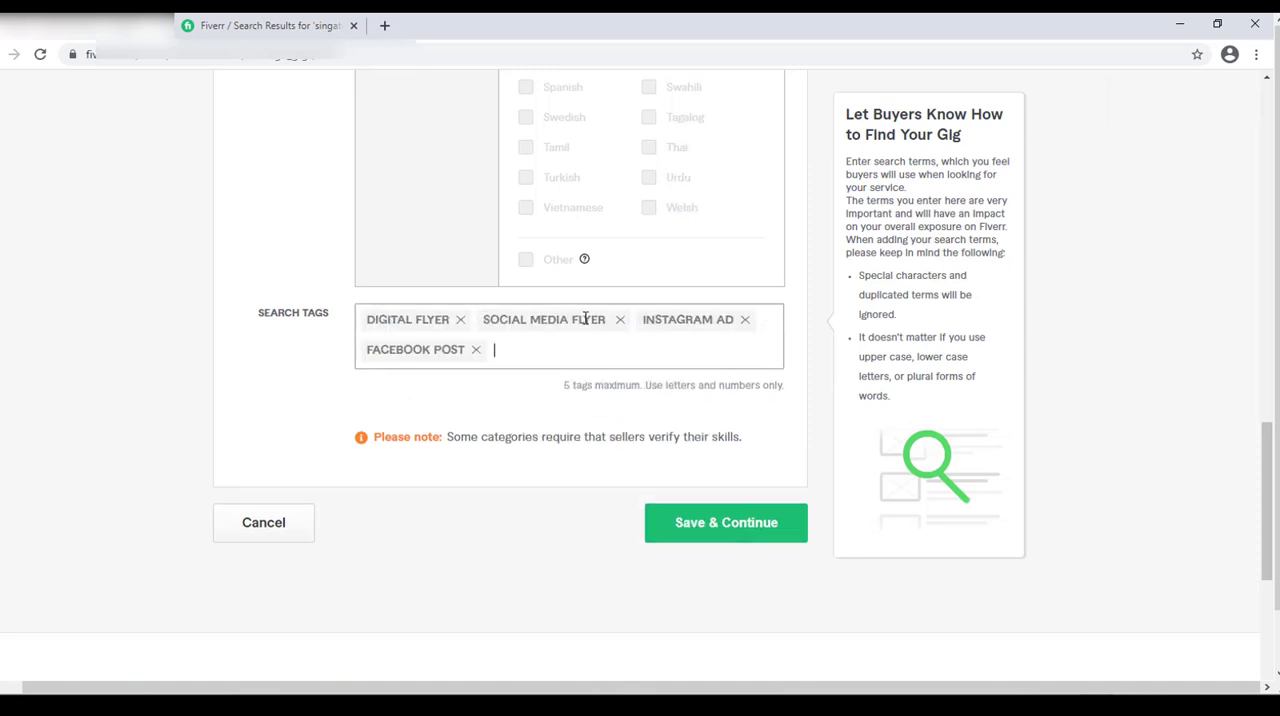
pyautogui.write('Credit Repair Flyer')
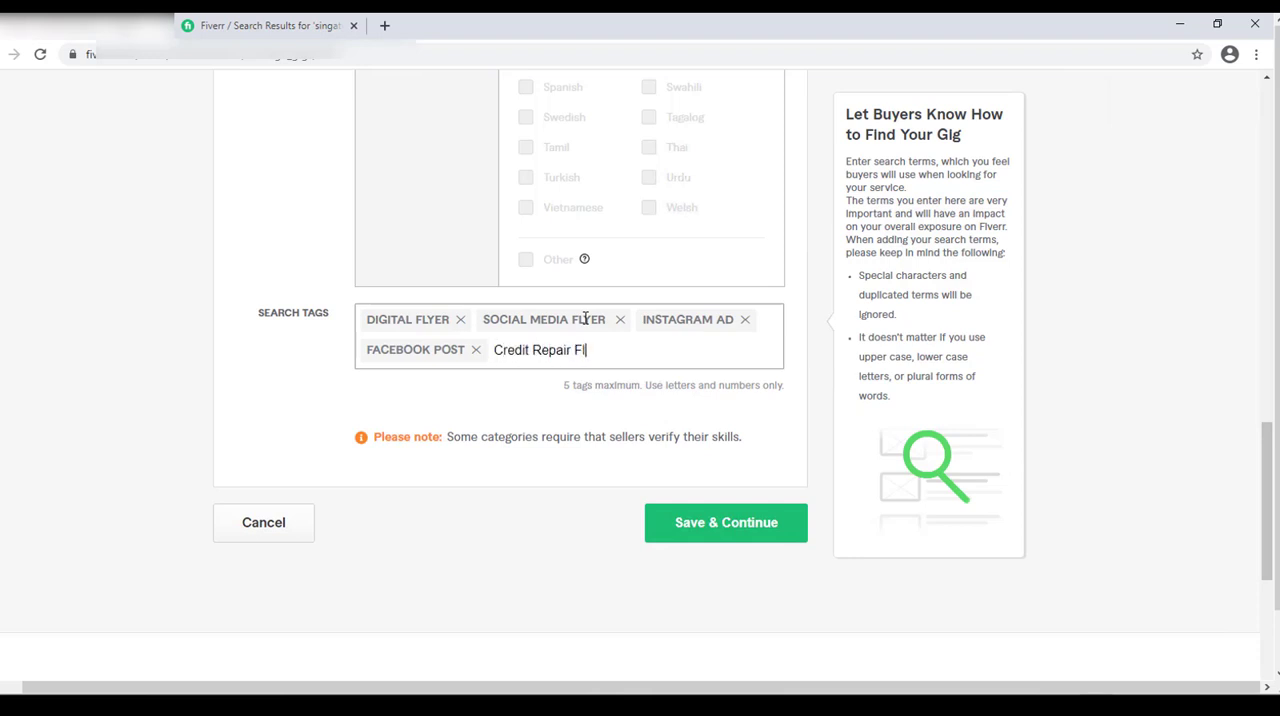
pyautogui.press('Return')
pyautogui.click(708, 533)
pyautogui.click(754, 533)
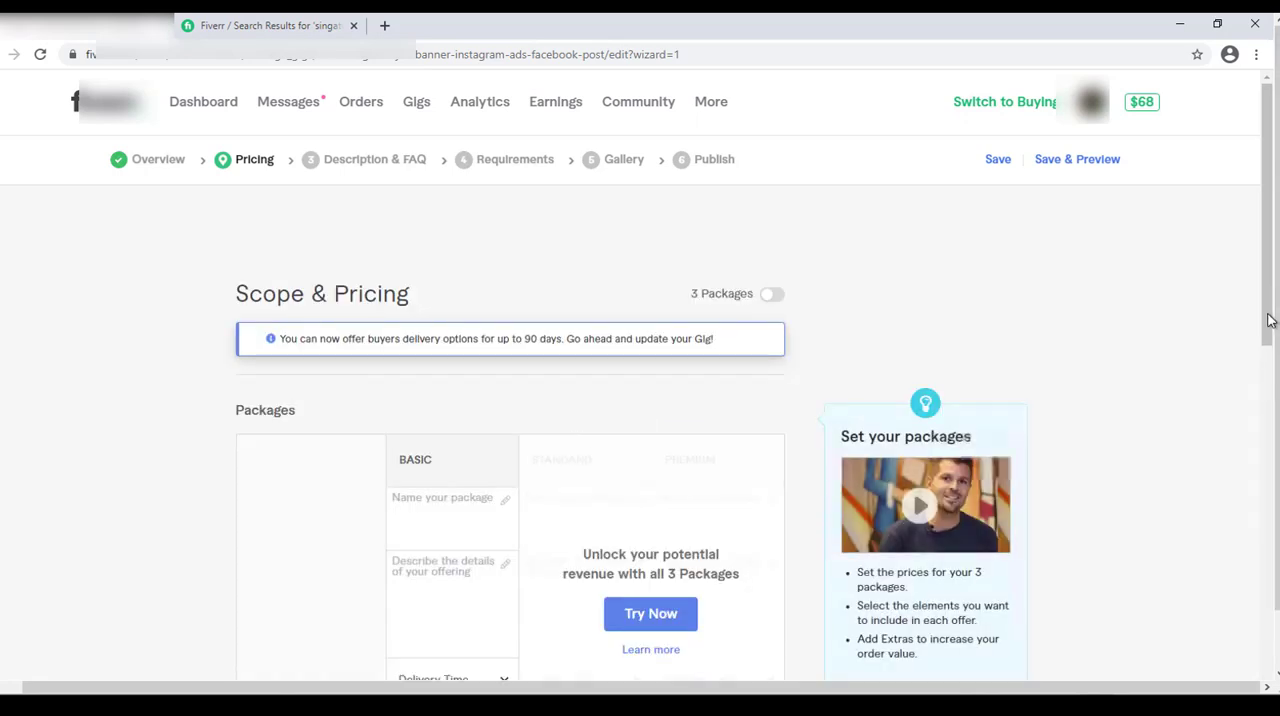
# Enable all three packages in Scope & Pricing and dismiss the Gig Packages introduction.
pyautogui.scroll(-2, 1271, 320)
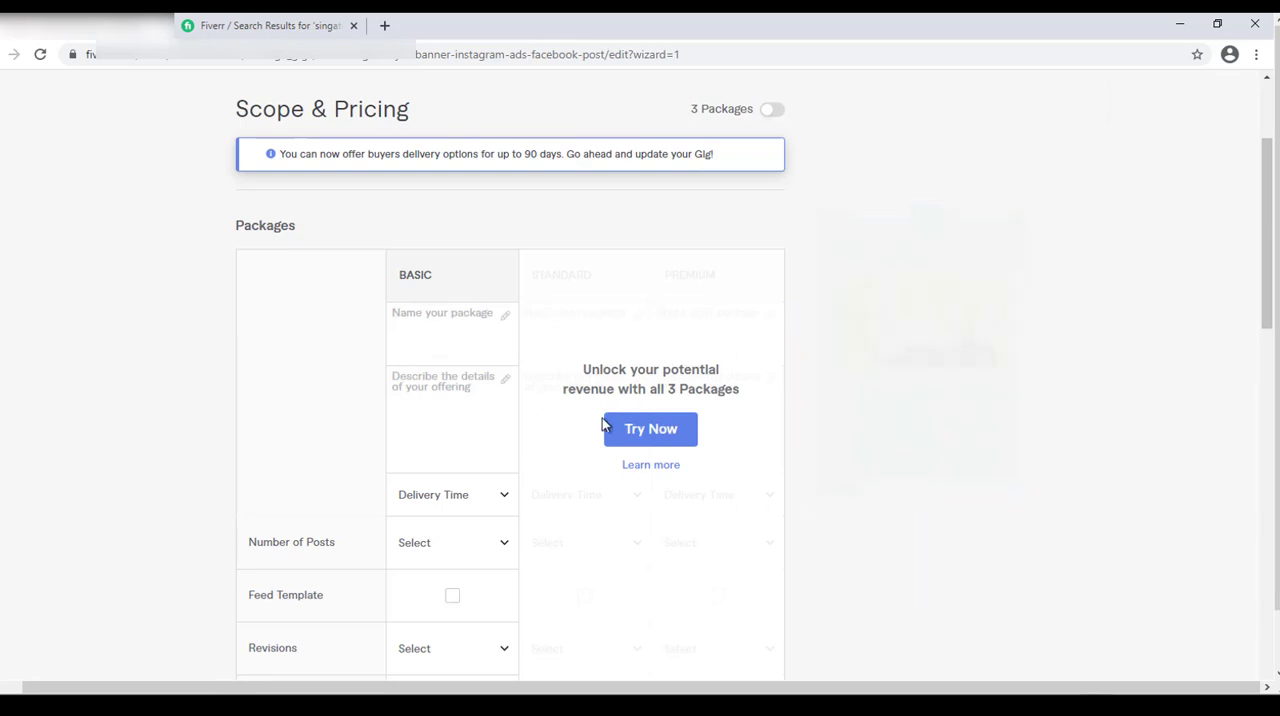
pyautogui.click(665, 436)
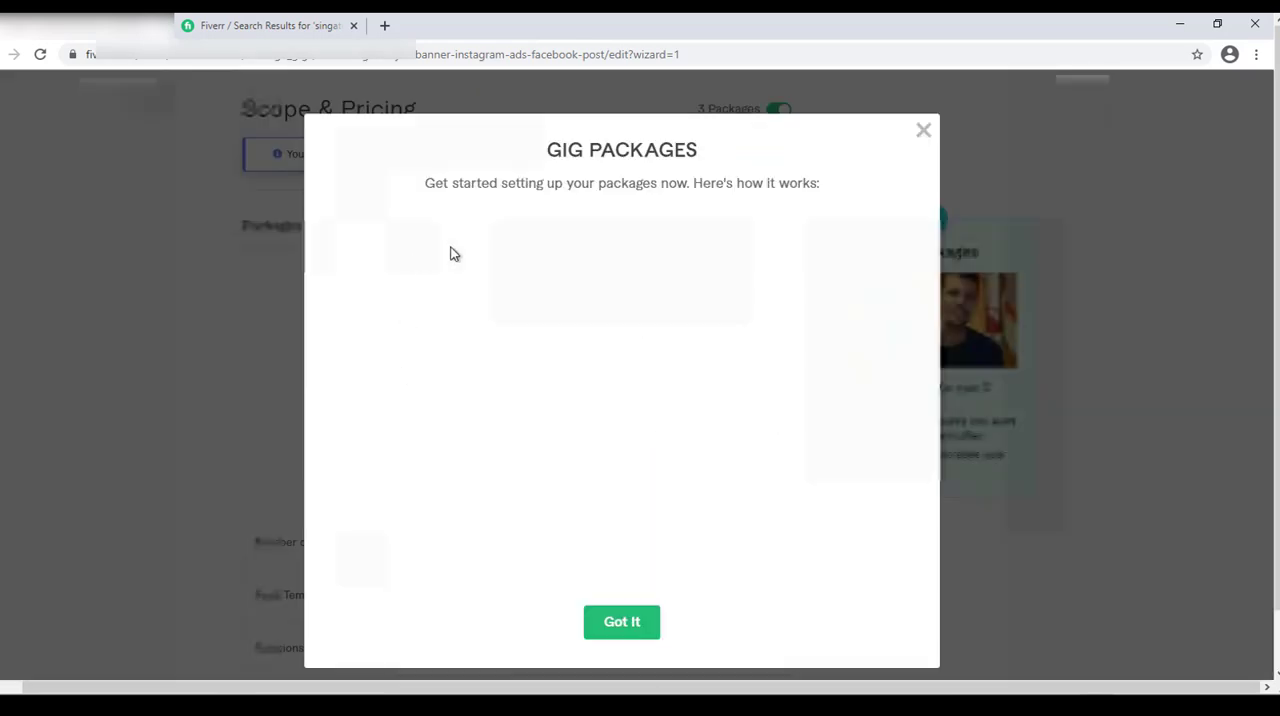
pyautogui.click(620, 514)
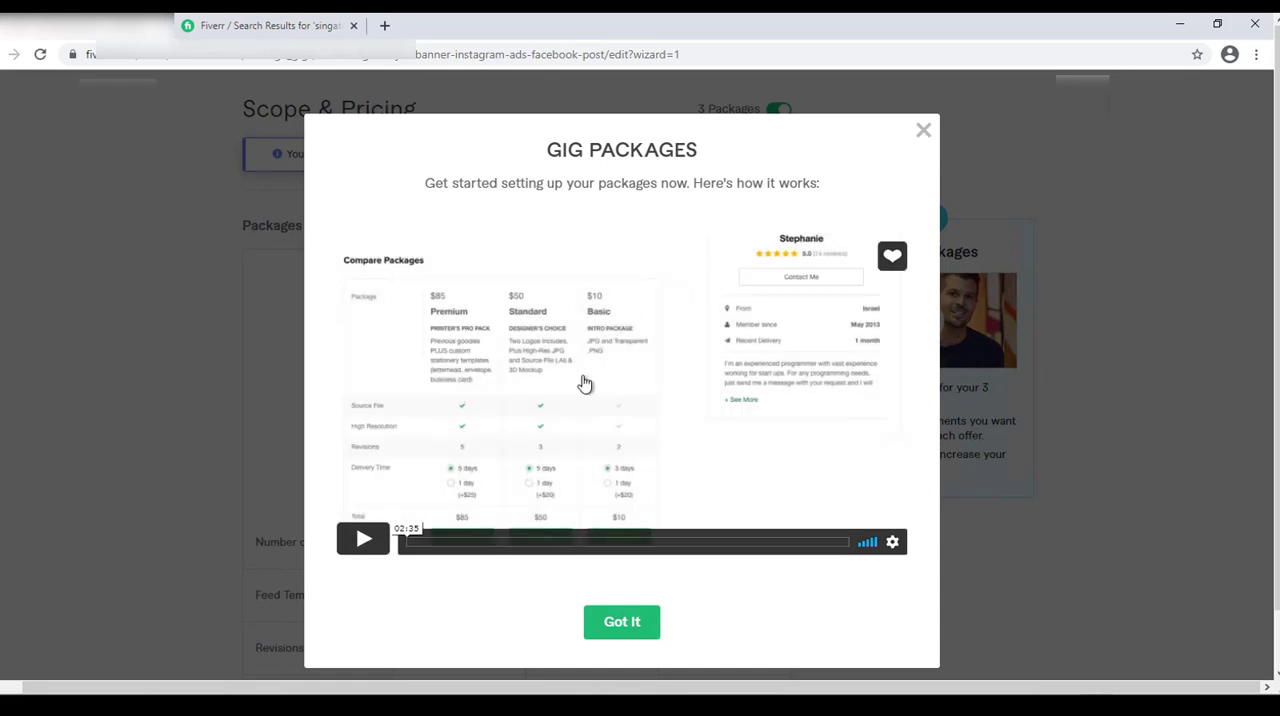
pyautogui.click(640, 621)
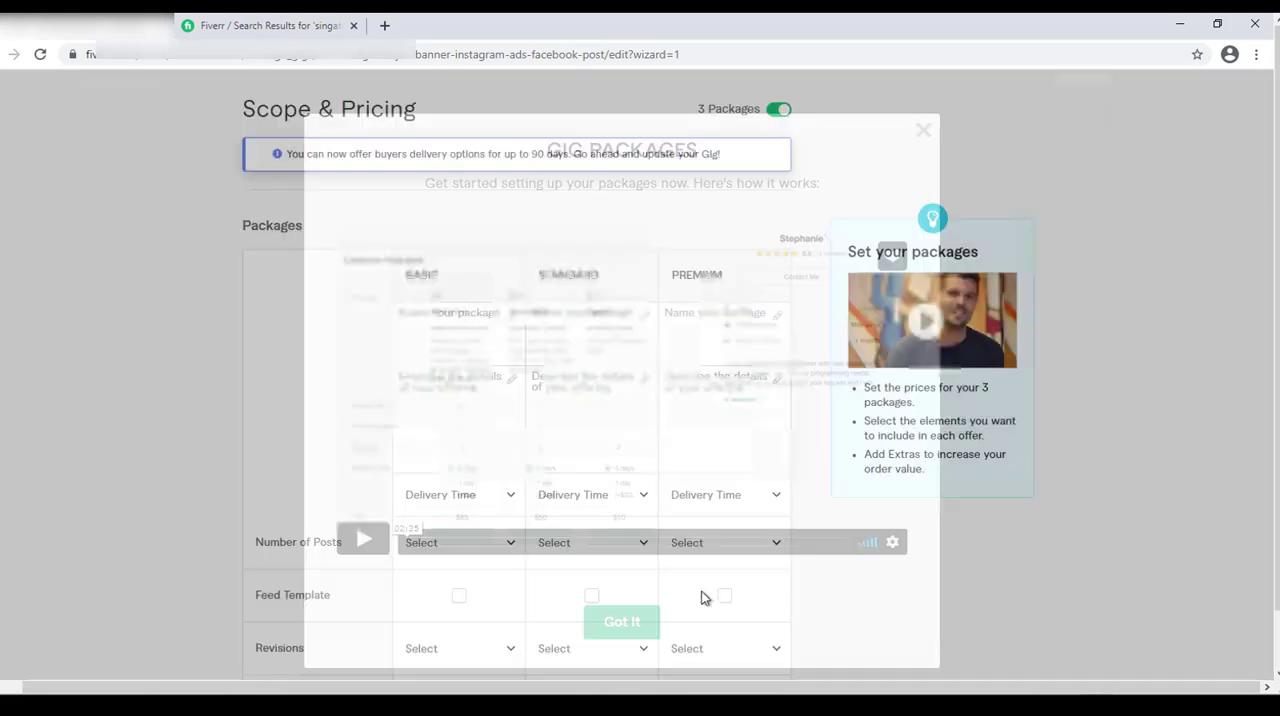
# Name the three packages Basic, Standard and Premium.
pyautogui.click(459, 320)
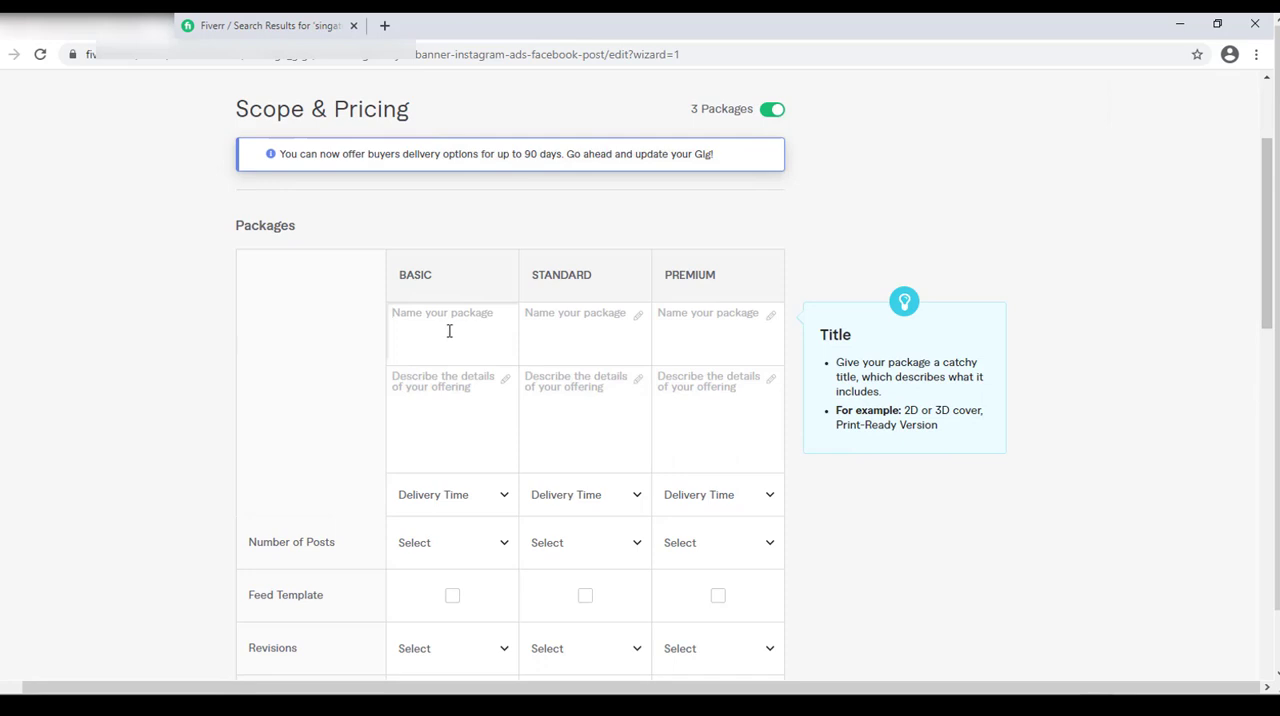
pyautogui.write('Basic')
pyautogui.press('Tab')
pyautogui.write('Standard')
pyautogui.press('Tab')
pyautogui.write('Premium')
pyautogui.press('Tab')
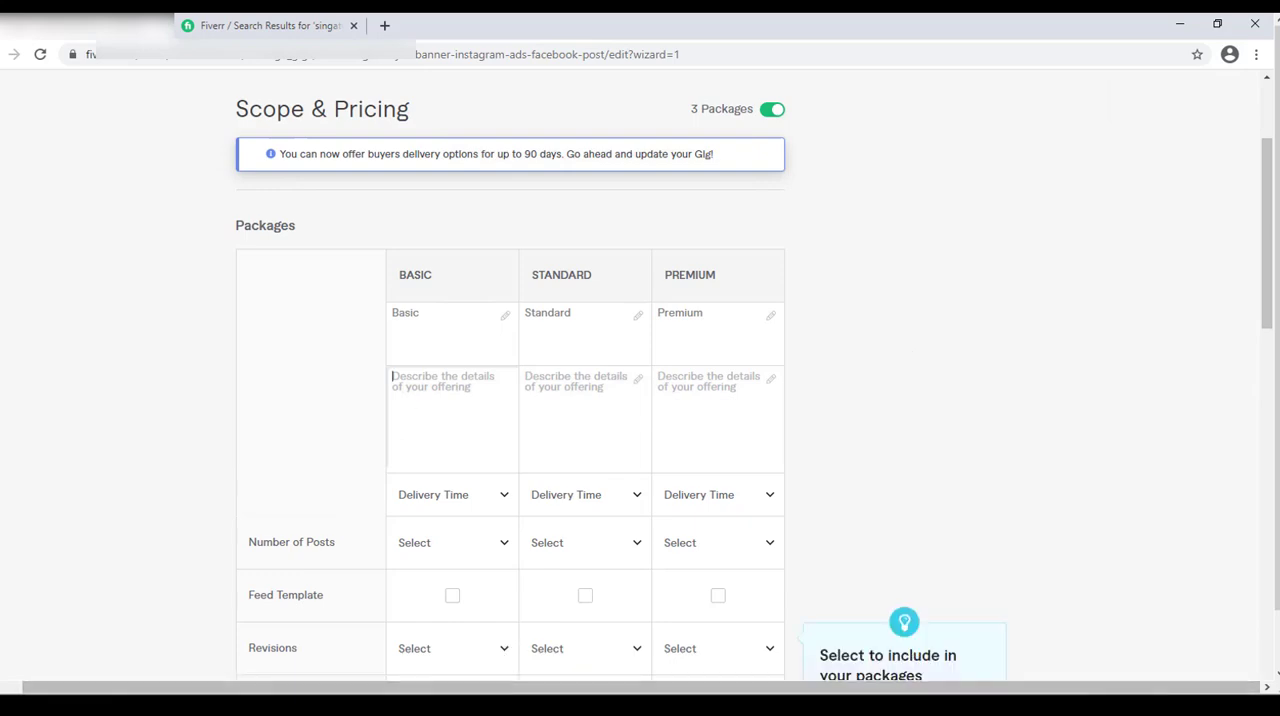
# Copy the Basic package description "1 pretty simple digital flyer, banner, Instagram ad, Facebook Post with unlimited revisions" from the Word document into the gig's Basic description.
pyautogui.click(722, 705)
pyautogui.click(476, 309)
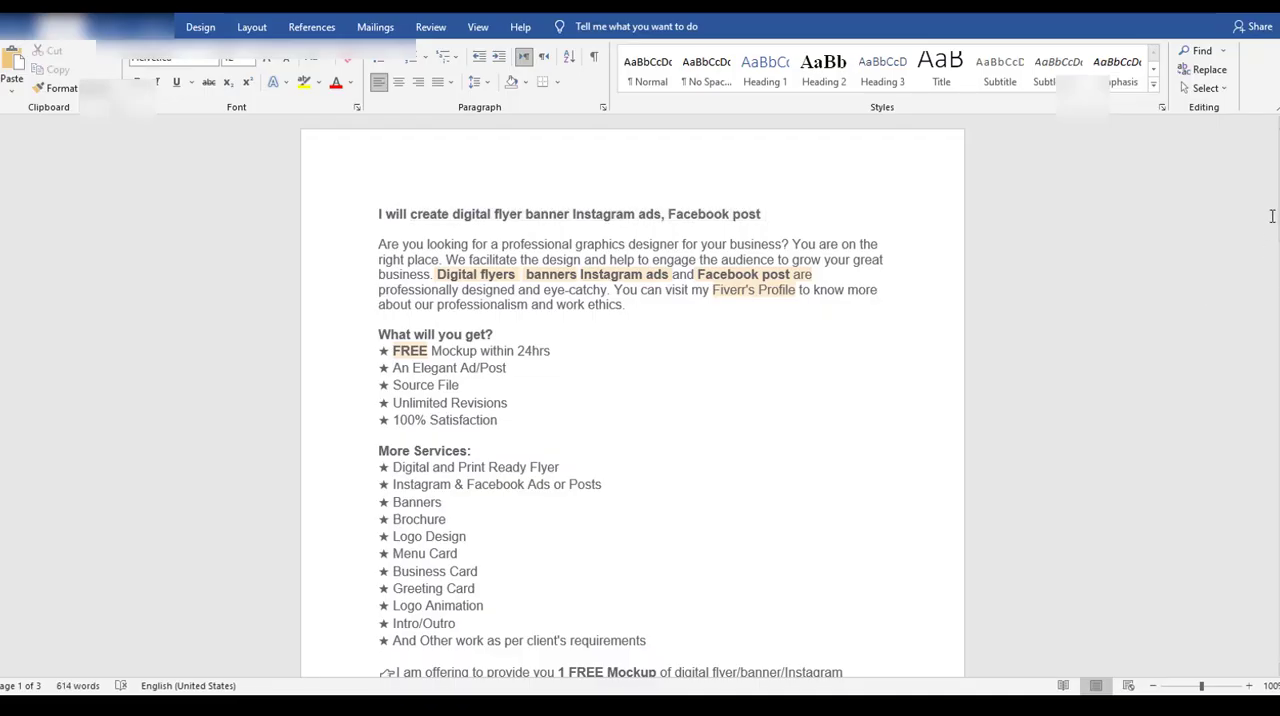
pyautogui.moveTo(1277, 205); pyautogui.dragTo(1277, 335)
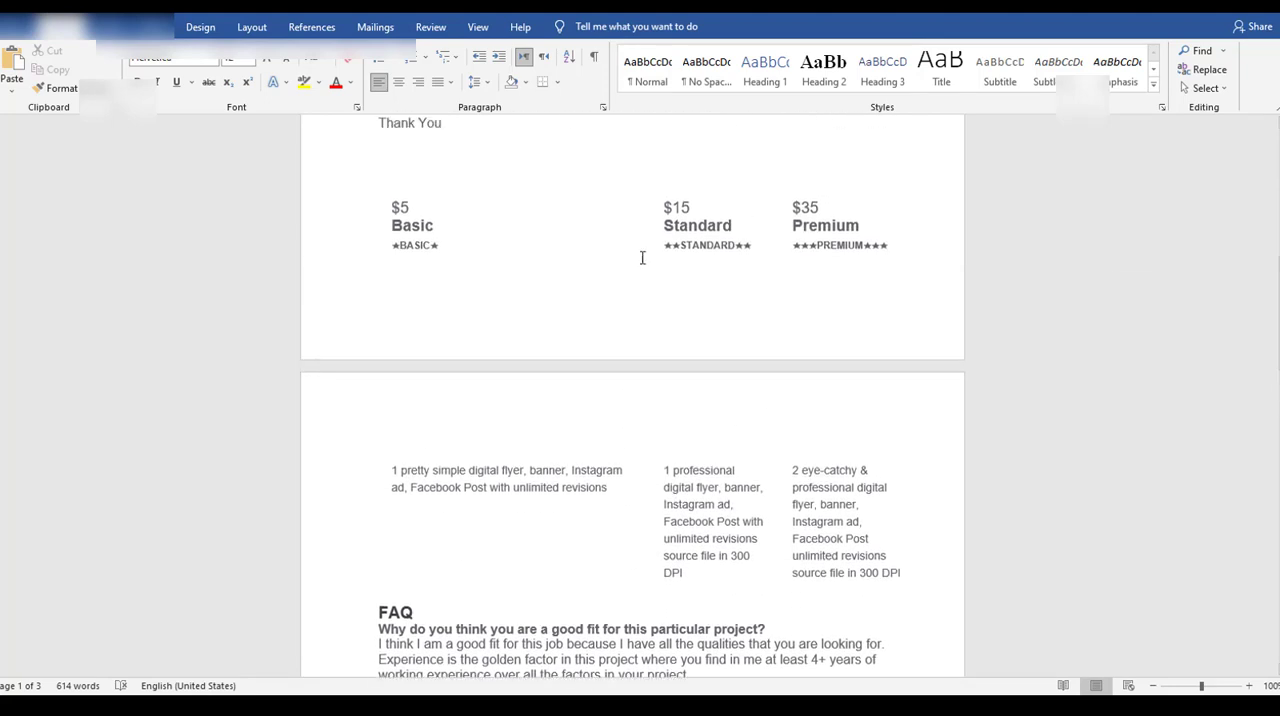
pyautogui.click(388, 470)
pyautogui.hotkey('ctrl', 'c')
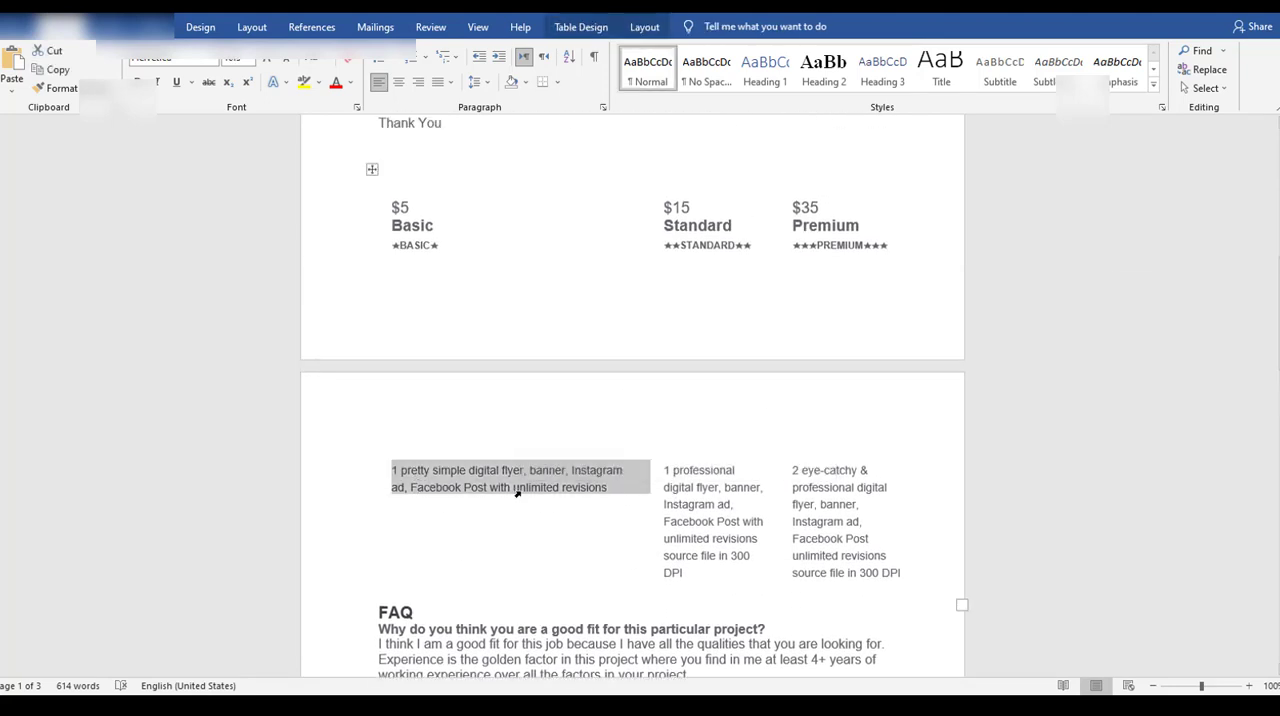
pyautogui.click(603, 704)
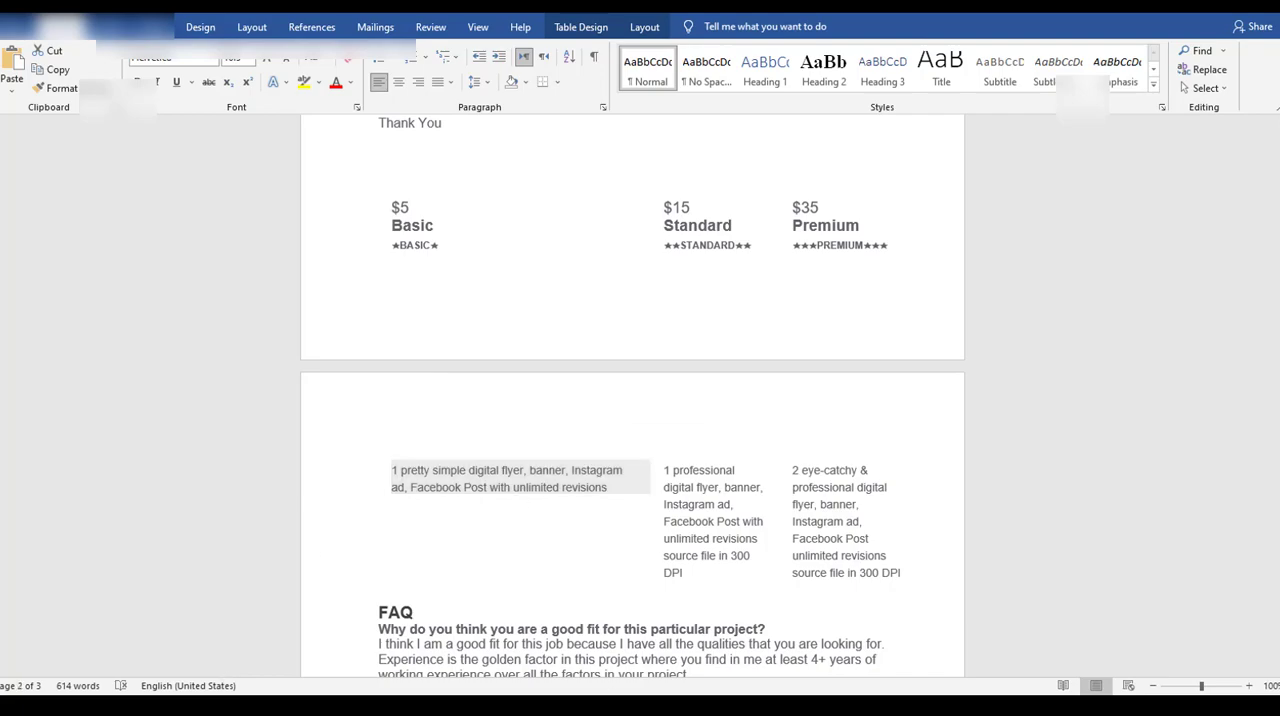
pyautogui.click(443, 380)
pyautogui.hotkey('ctrl', 'v')
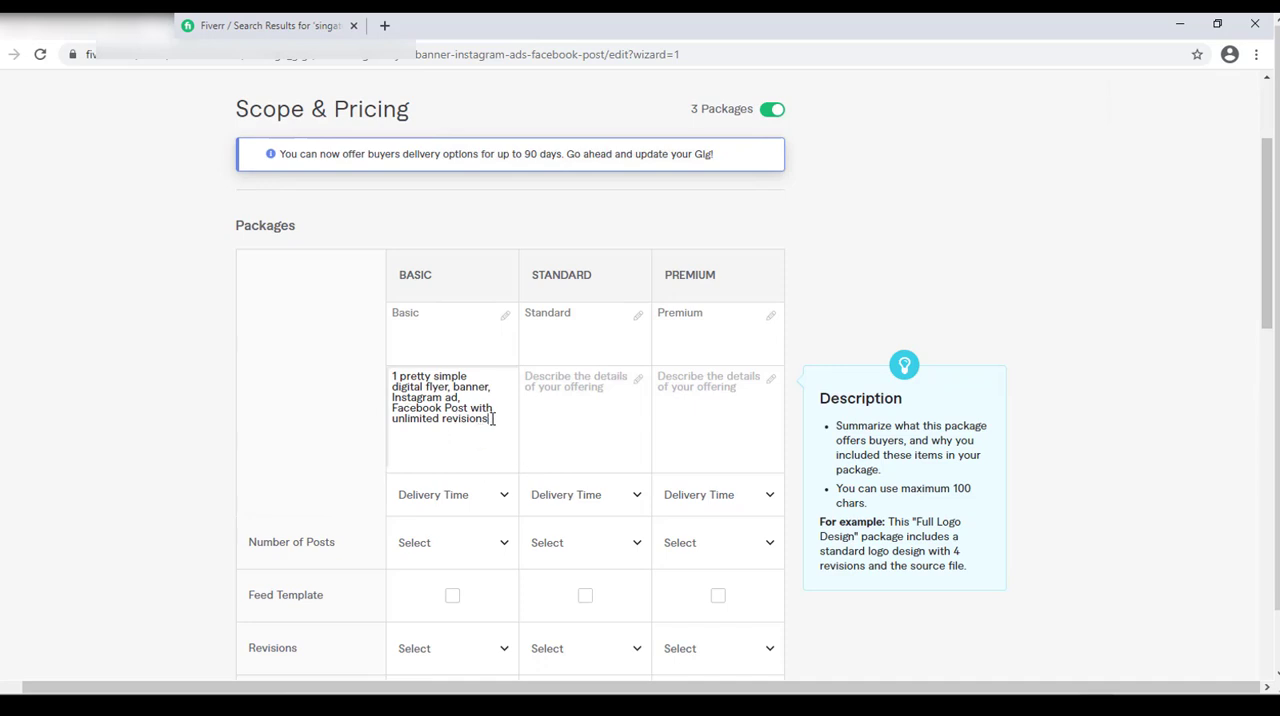
# Copy the Standard description from the Word document into the gig, shortened to "1 professional digital flyer, banner, Instagram ad, Facebook Post unlimited revisions source file".
pyautogui.moveTo(488, 418); pyautogui.dragTo(384, 426)
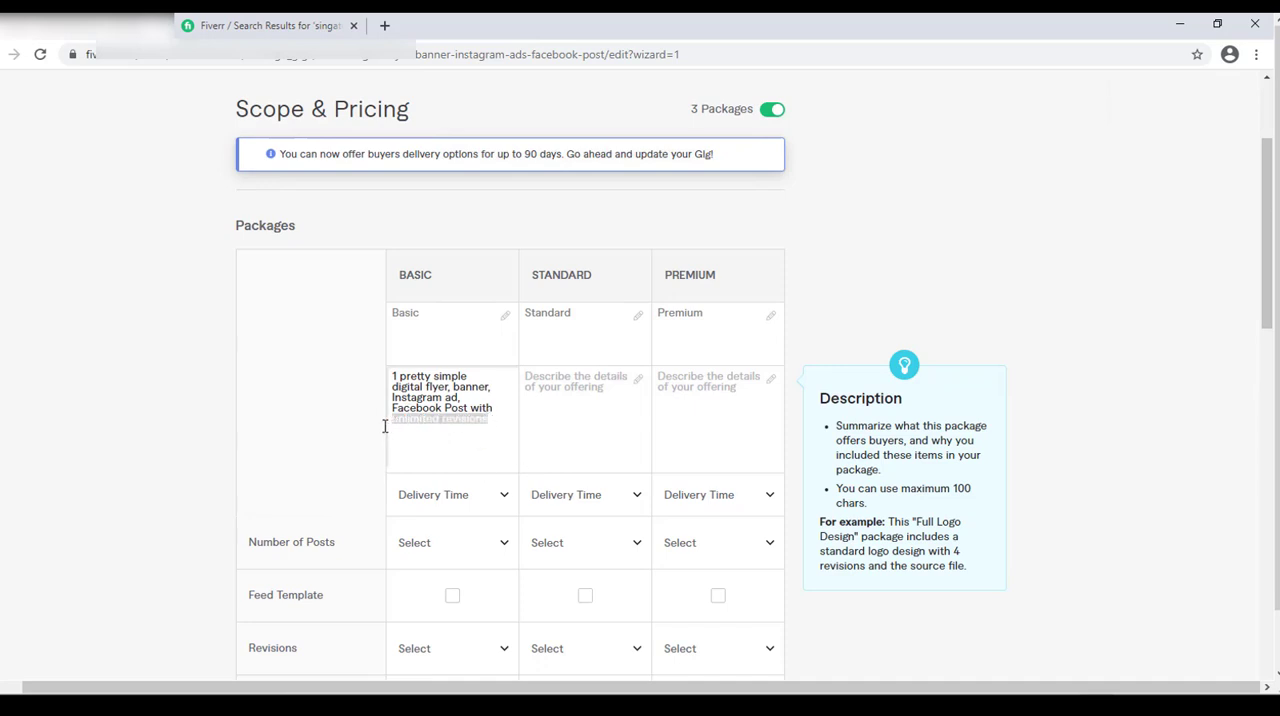
pyautogui.click(449, 443)
pyautogui.click(586, 411)
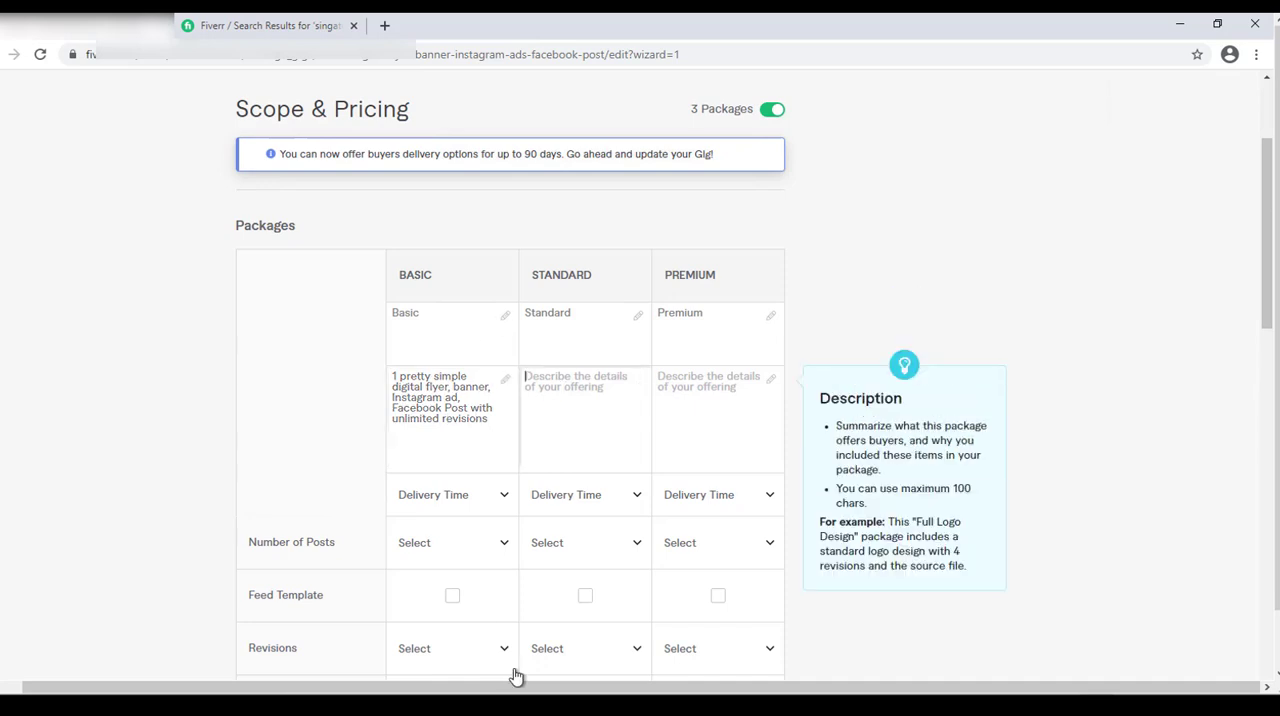
pyautogui.click(556, 703)
pyautogui.click(706, 554)
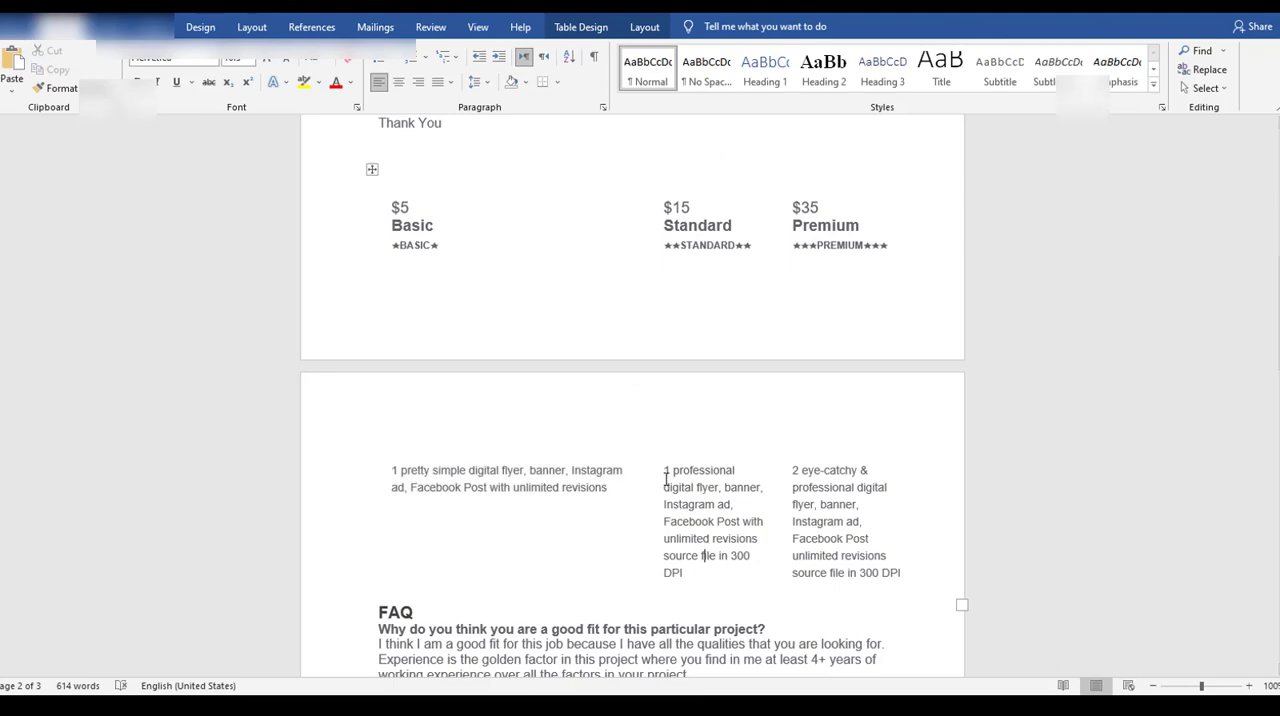
pyautogui.moveTo(665, 475); pyautogui.dragTo(682, 573)
pyautogui.hotkey('ctrl', 'c')
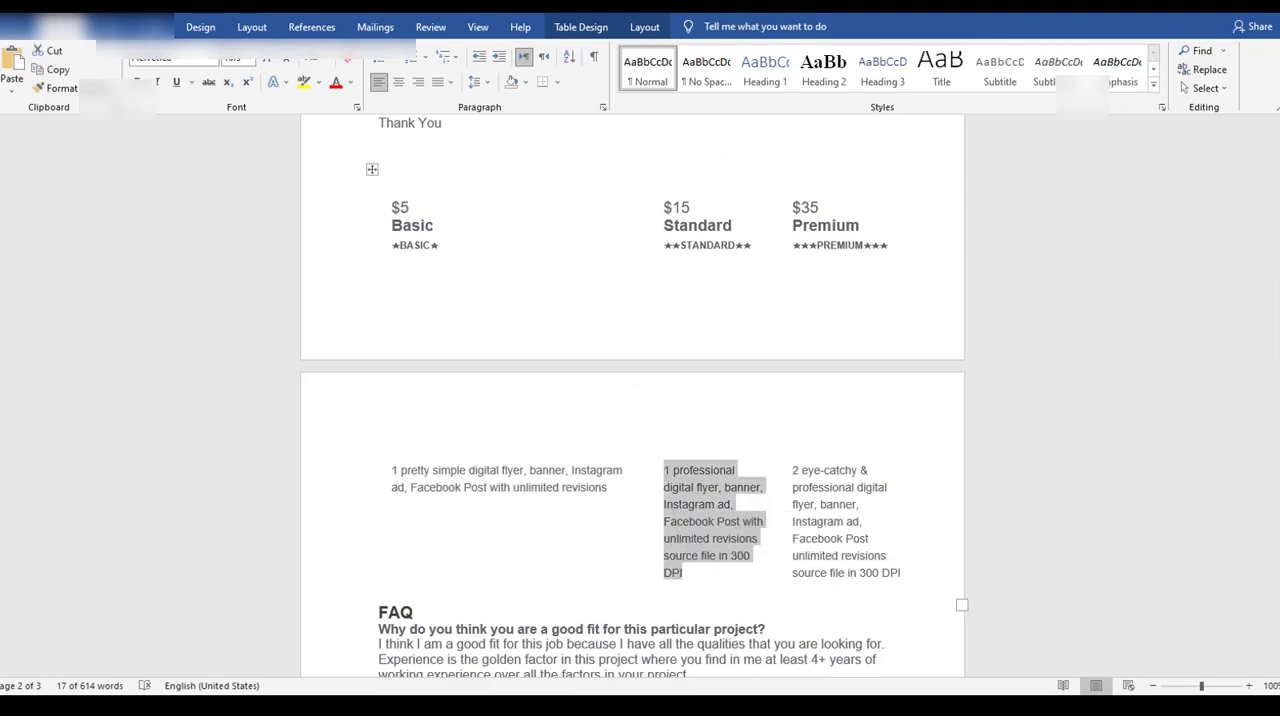
pyautogui.click(556, 703)
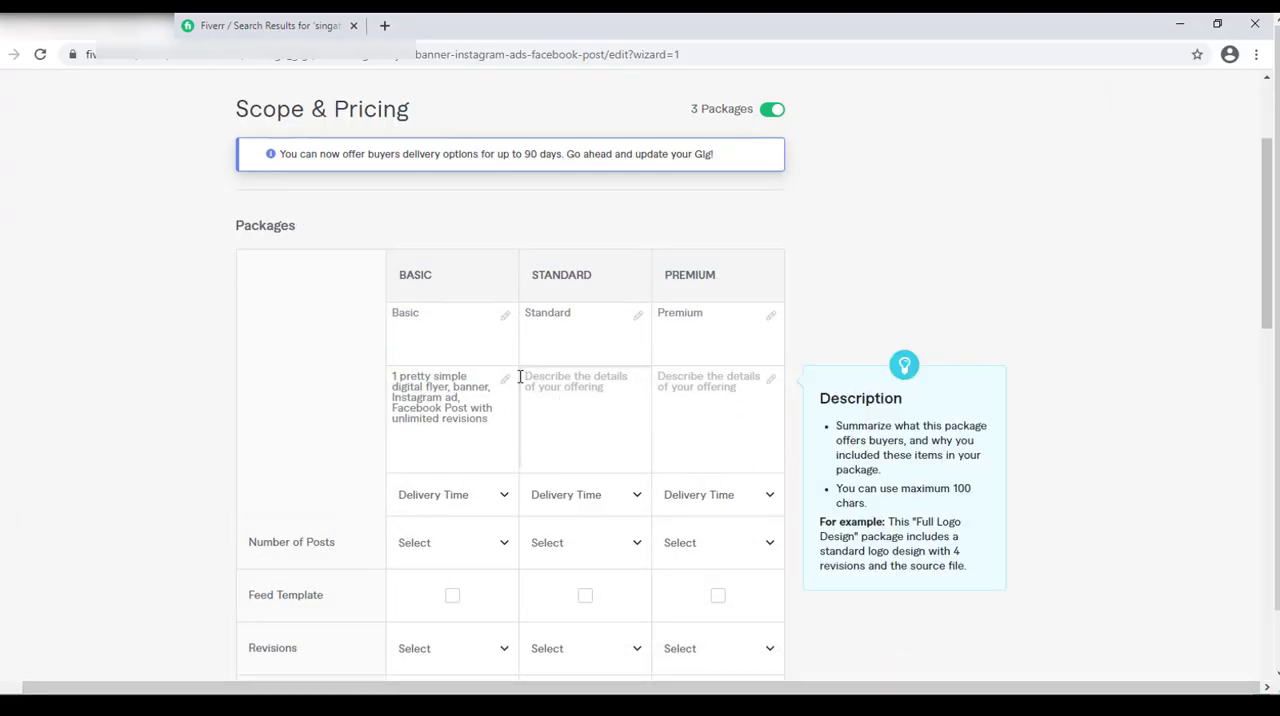
pyautogui.hotkey('ctrl', 'v')
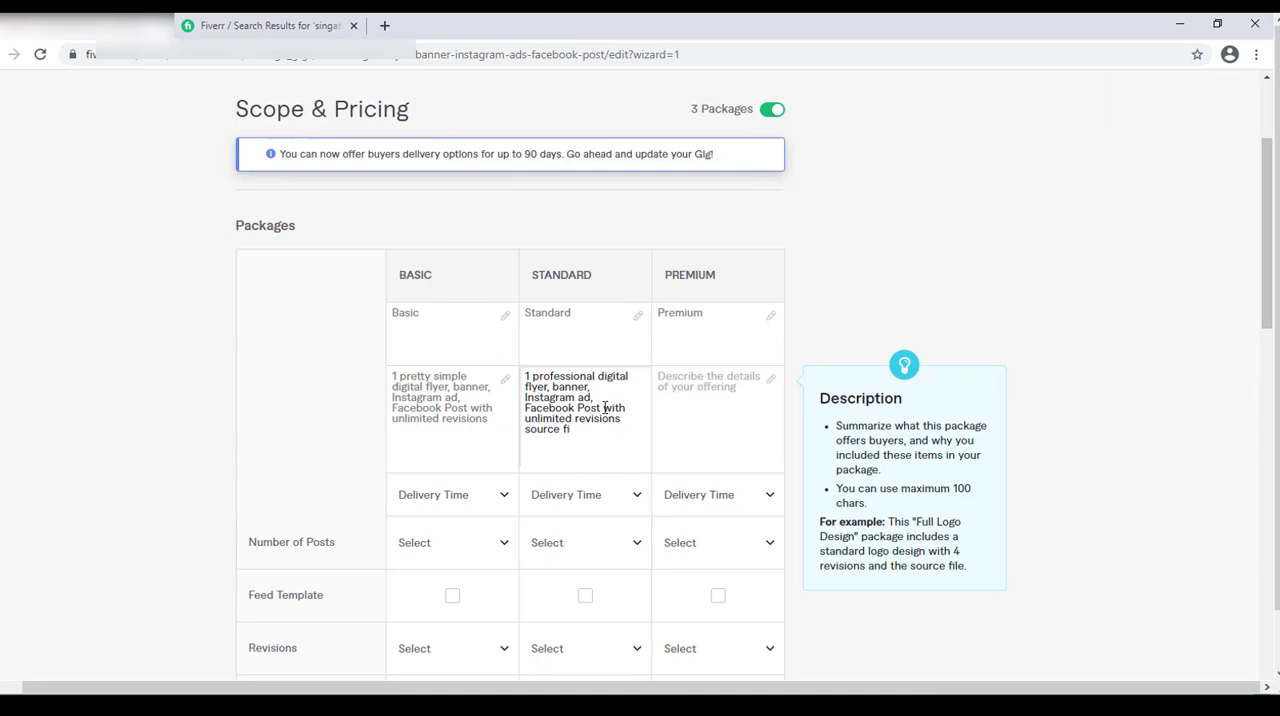
pyautogui.moveTo(604, 408); pyautogui.dragTo(641, 411)
pyautogui.press('BackSpace')
# Copy the Premium package description, starting "2 eye-catchy & professional digital flyer", from the Word document into the gig's Premium description.
pyautogui.click(688, 410)
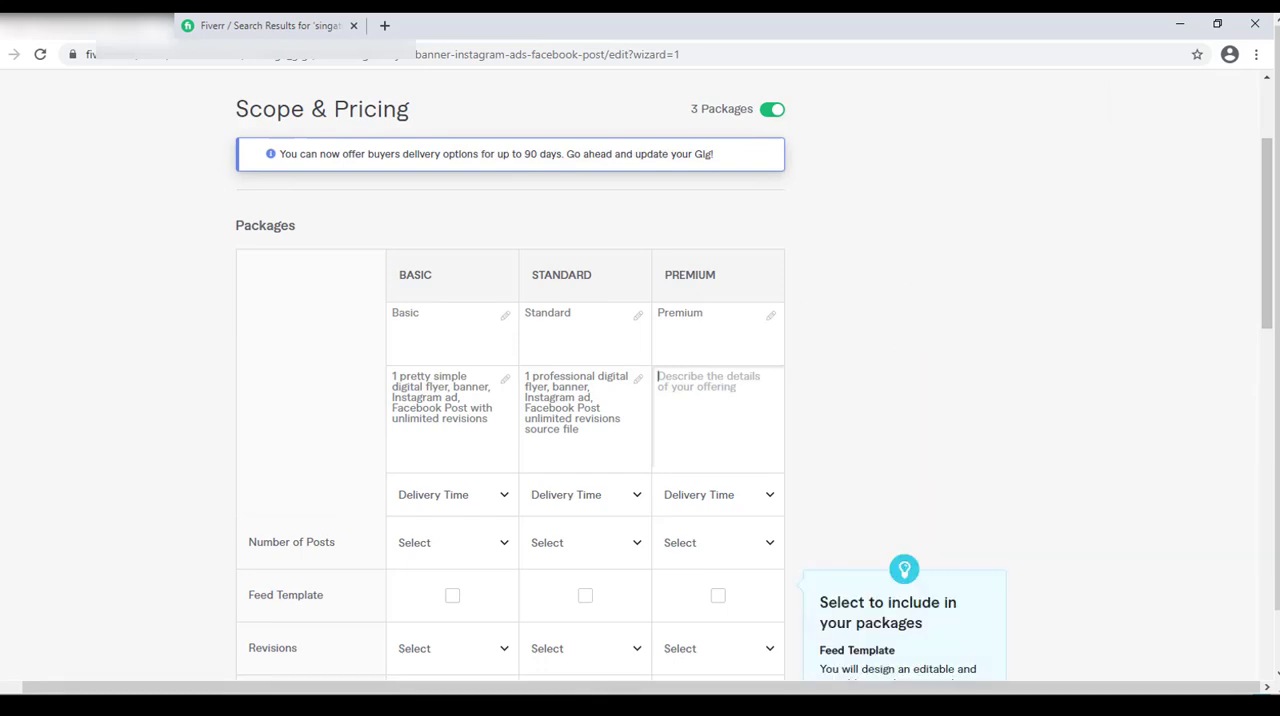
pyautogui.hotkey('alt', 'Tab')
pyautogui.click(832, 537)
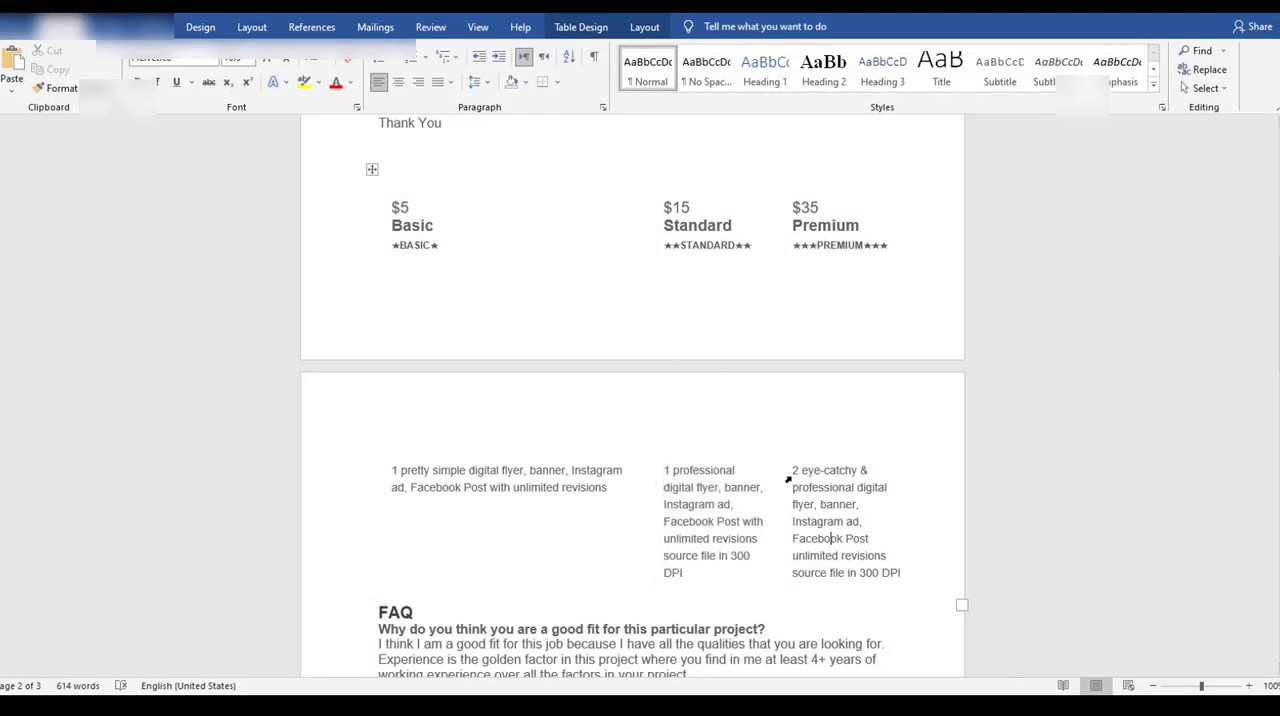
pyautogui.moveTo(793, 470); pyautogui.dragTo(831, 506)
pyautogui.click(811, 523)
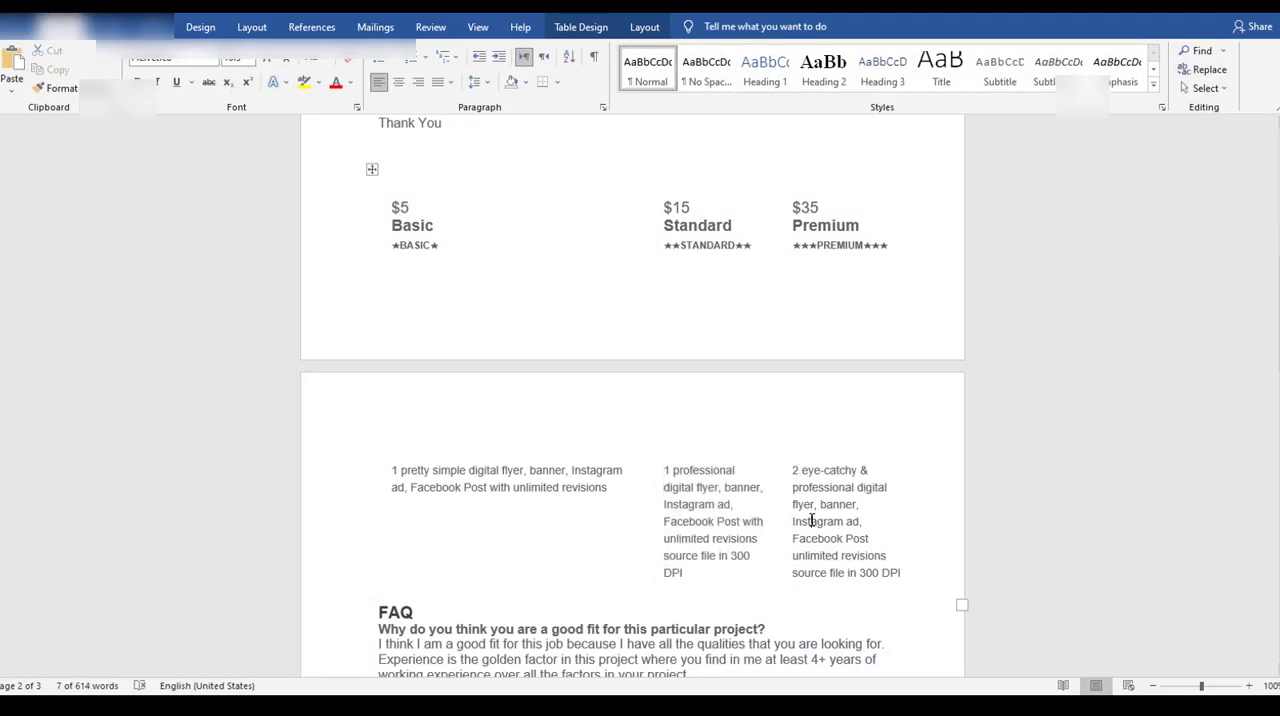
pyautogui.click(797, 478)
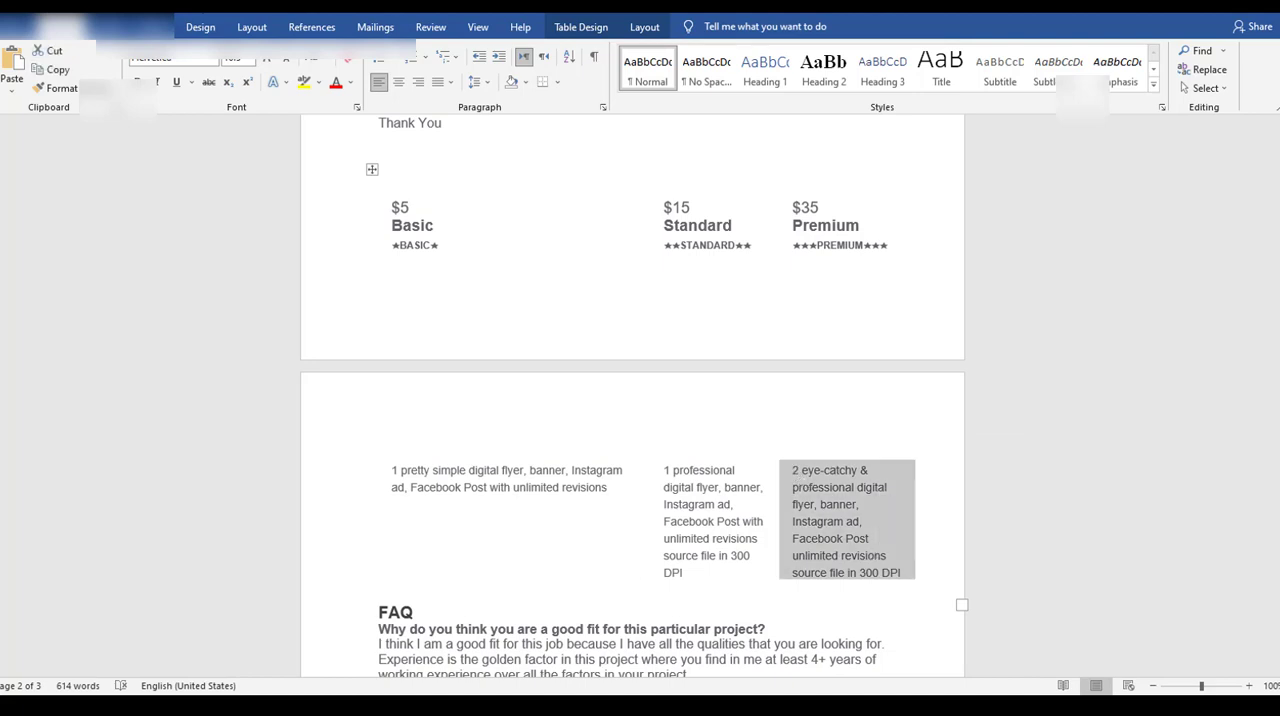
pyautogui.hotkey('alt', 'Tab')
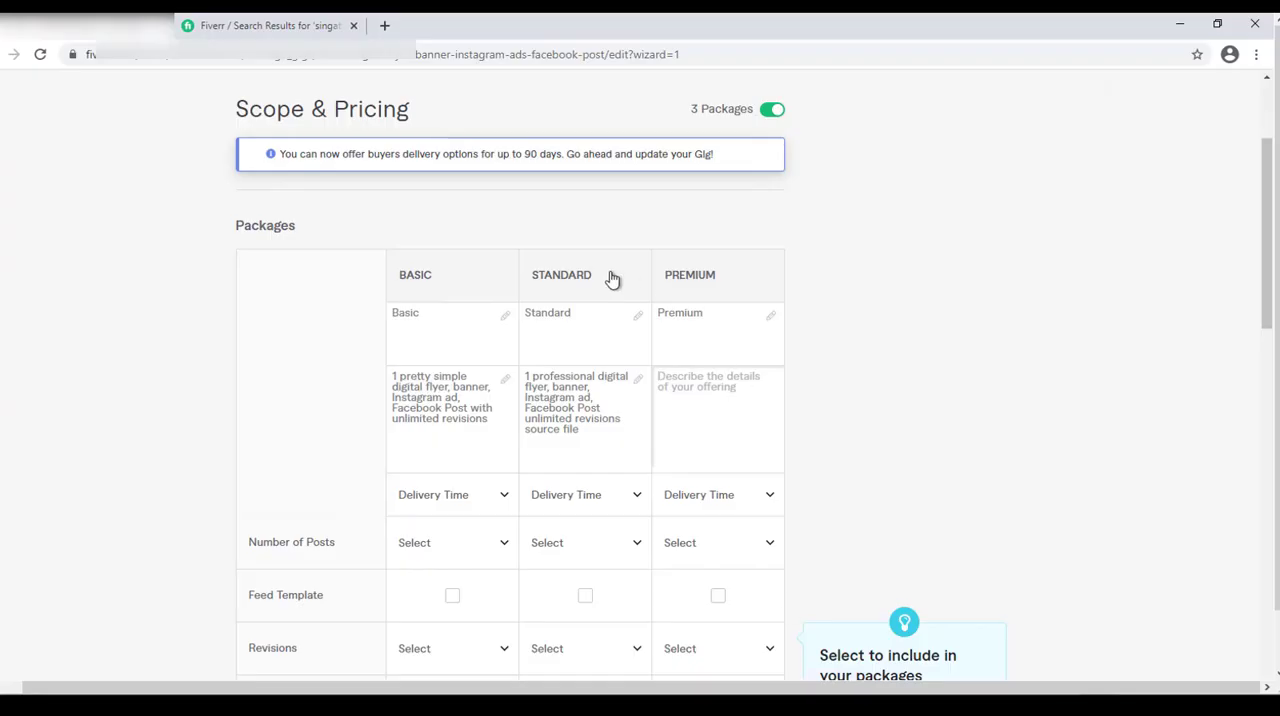
pyautogui.hotkey('ctrl', 'v')
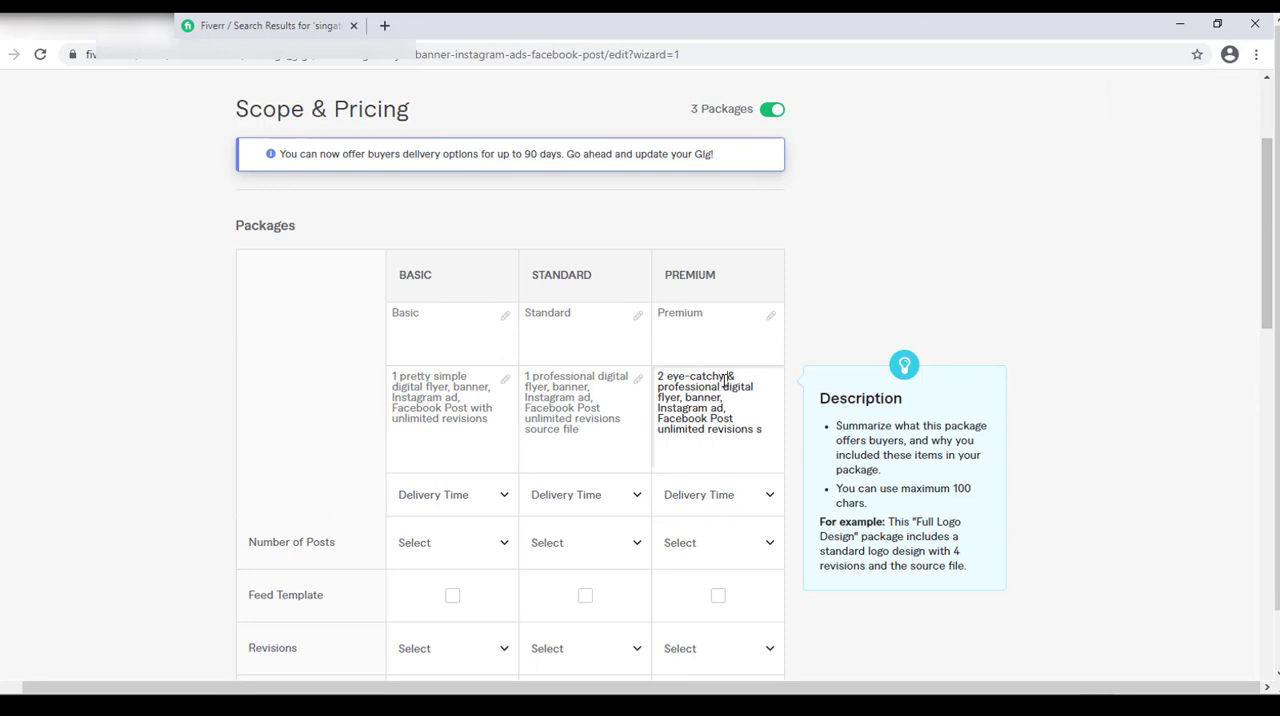
# Shorten the Premium description to "2 eye-catchy digital flyer, banner, Instagram ad, Facebook Post unlimited revisions source file".
pyautogui.moveTo(720, 388); pyautogui.dragTo(727, 375)
pyautogui.press('BackSpace')
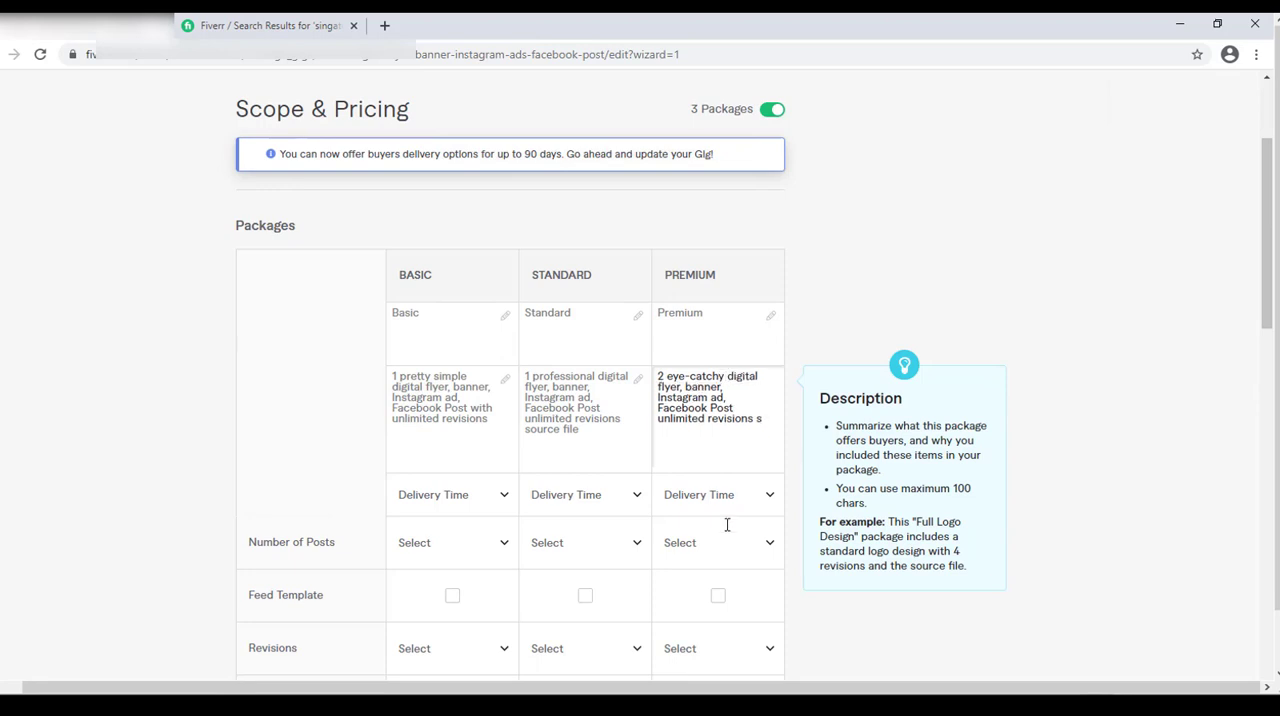
pyautogui.click(760, 421)
pyautogui.click(774, 422)
pyautogui.write('ource file')
# Set the delivery time to 2 days for Basic, 2 days for Standard and 3 days for Premium.
pyautogui.moveTo(1266, 240); pyautogui.dragTo(1266, 327)
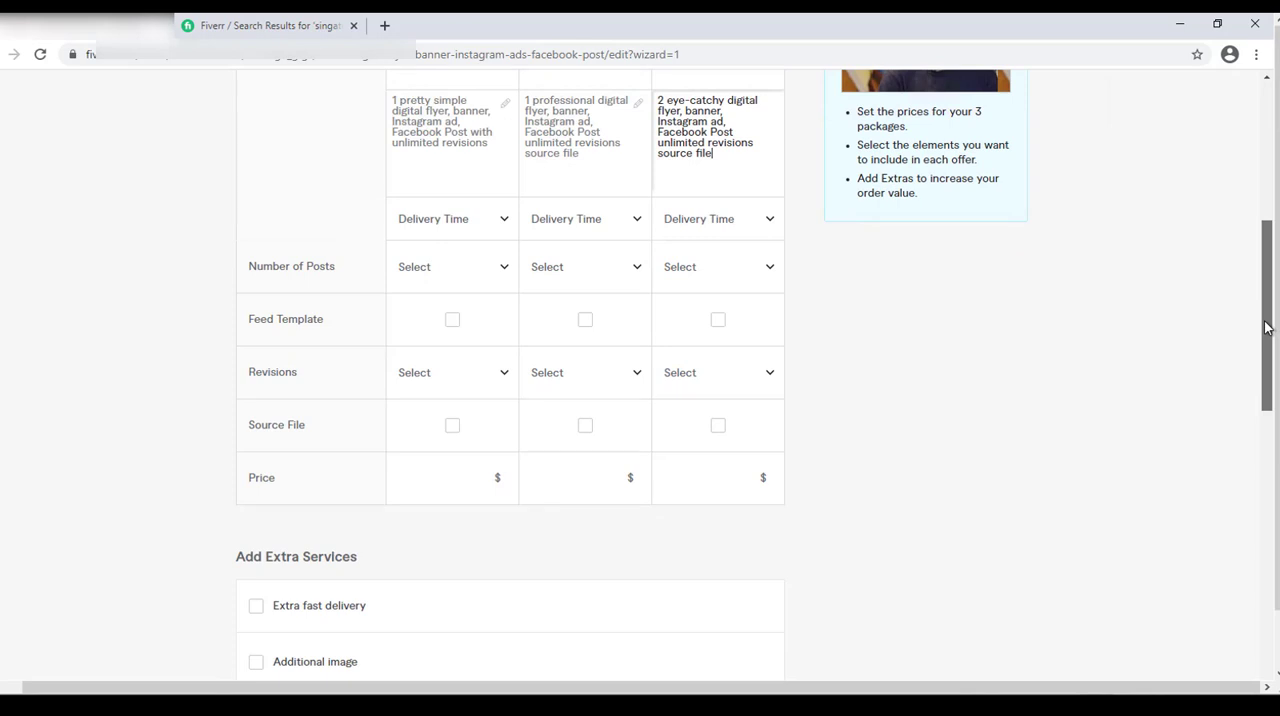
pyautogui.moveTo(435, 225)
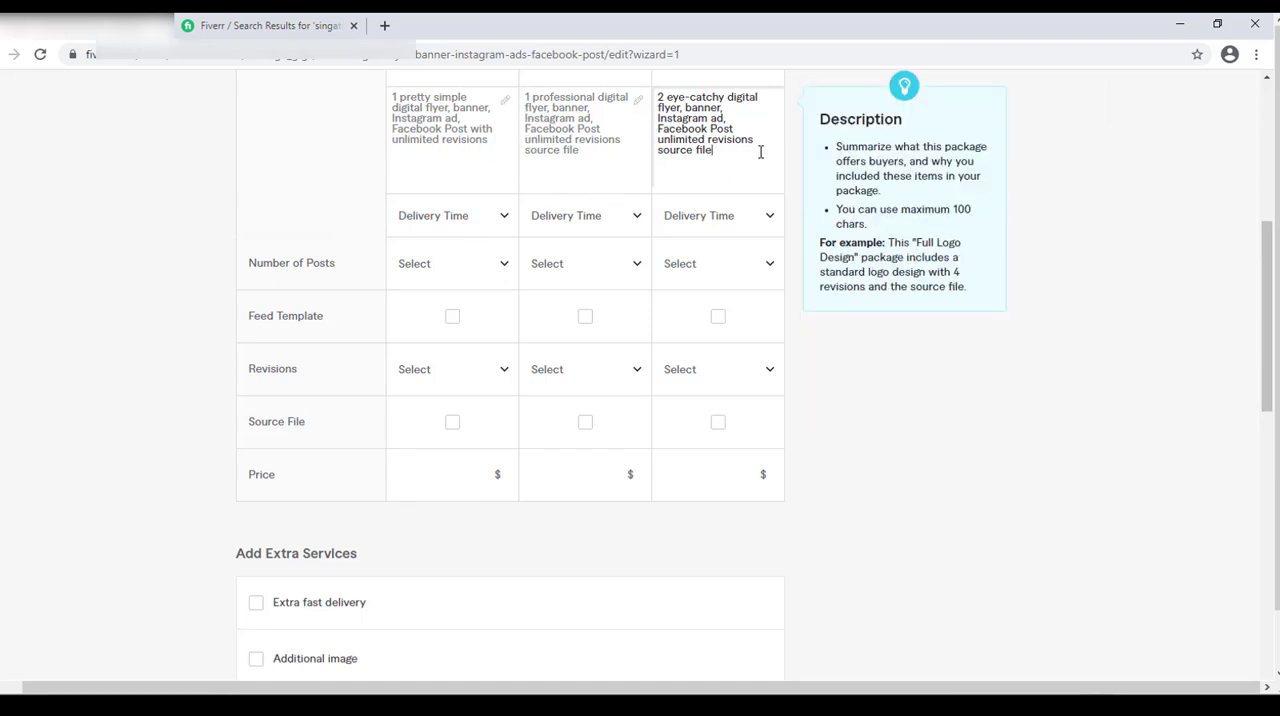
pyautogui.click(475, 232)
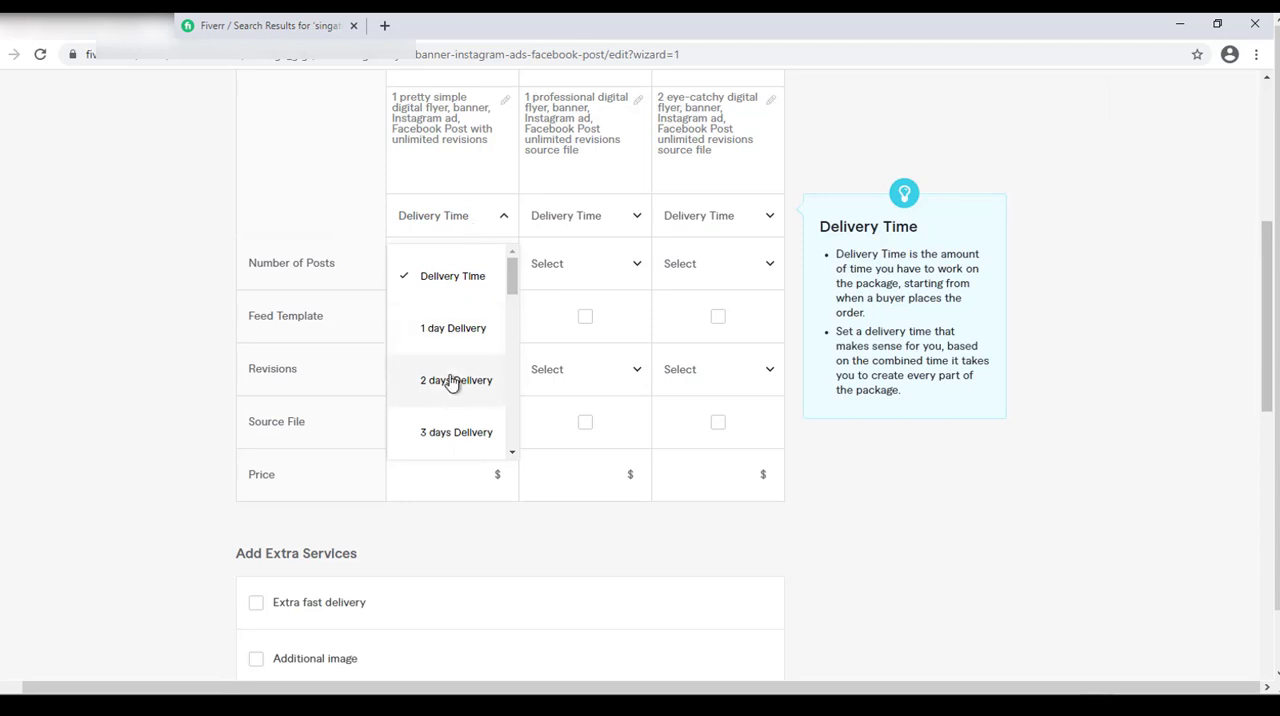
pyautogui.click(452, 381)
pyautogui.click(586, 236)
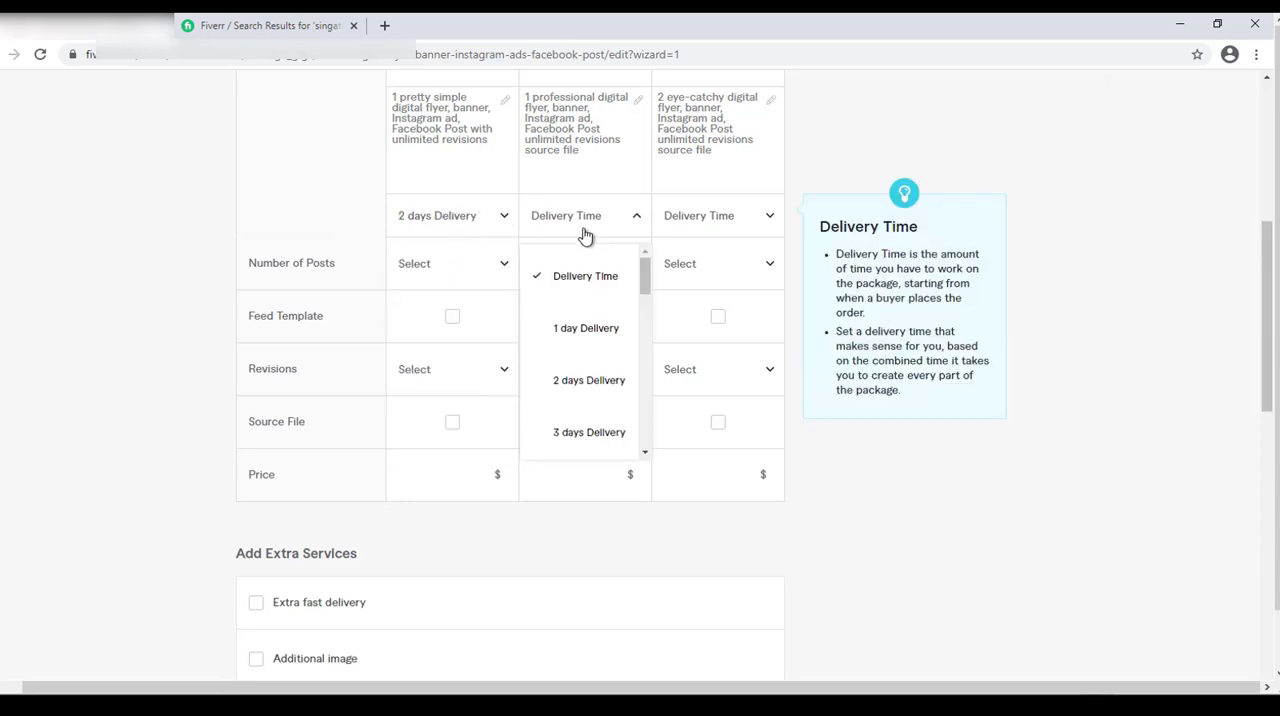
pyautogui.click(587, 372)
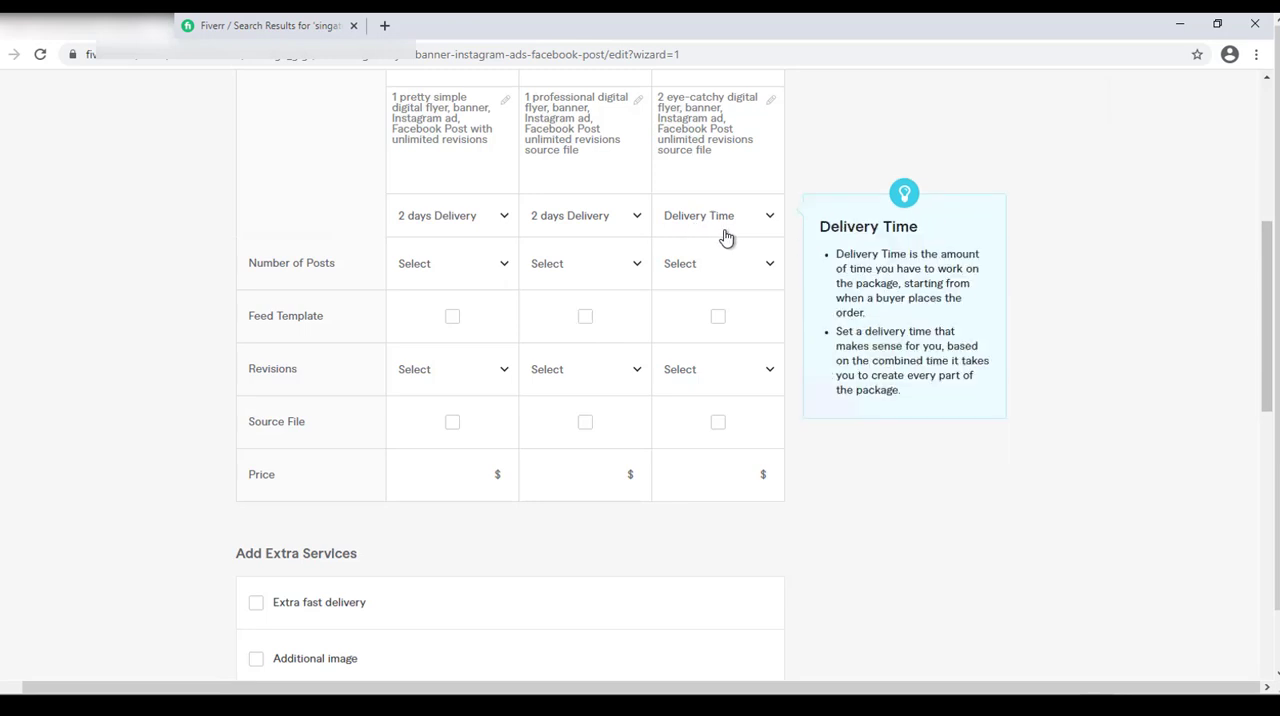
pyautogui.click(726, 237)
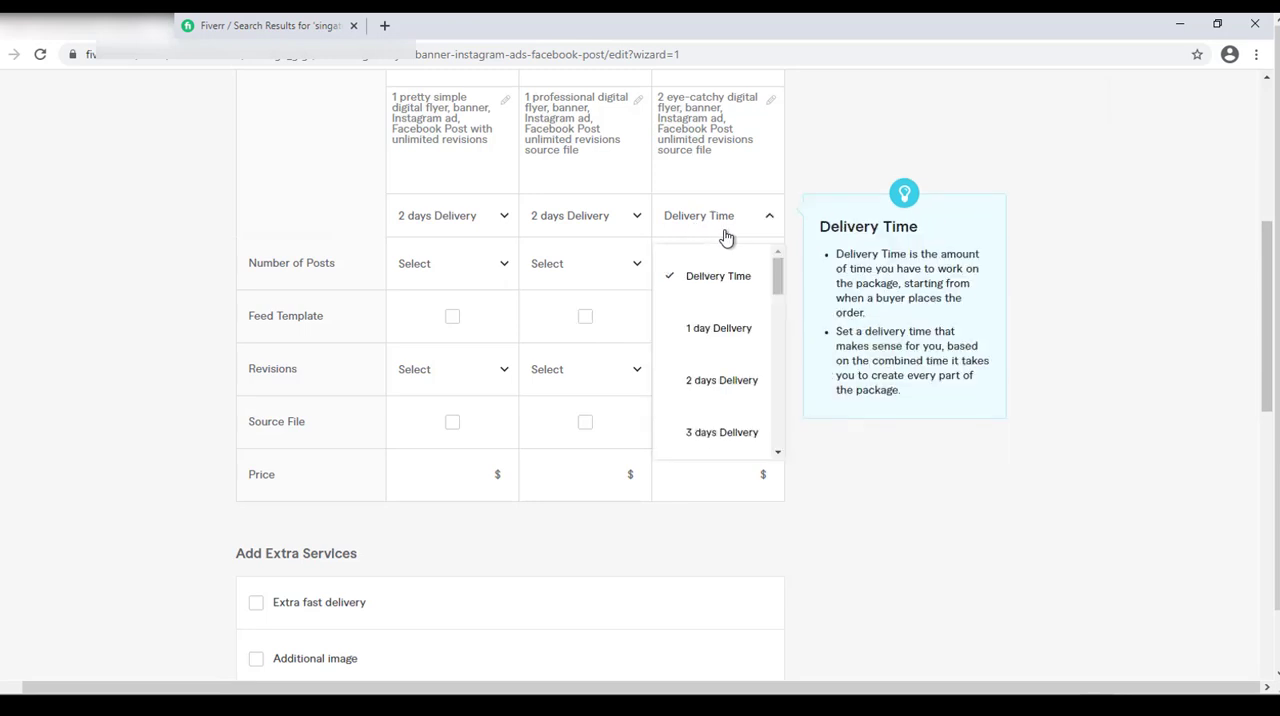
pyautogui.click(708, 441)
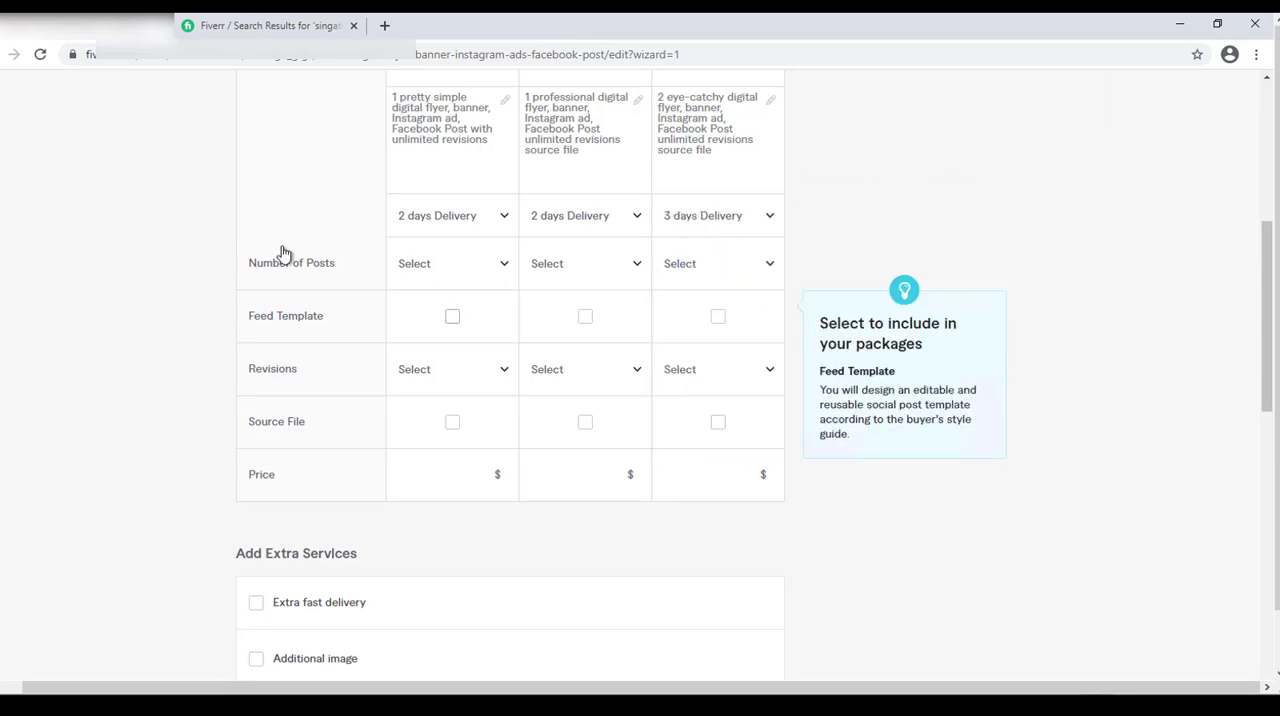
# Set the number of posts to 1 for Basic, 1 for Standard and 2 for Premium.
pyautogui.click(500, 264)
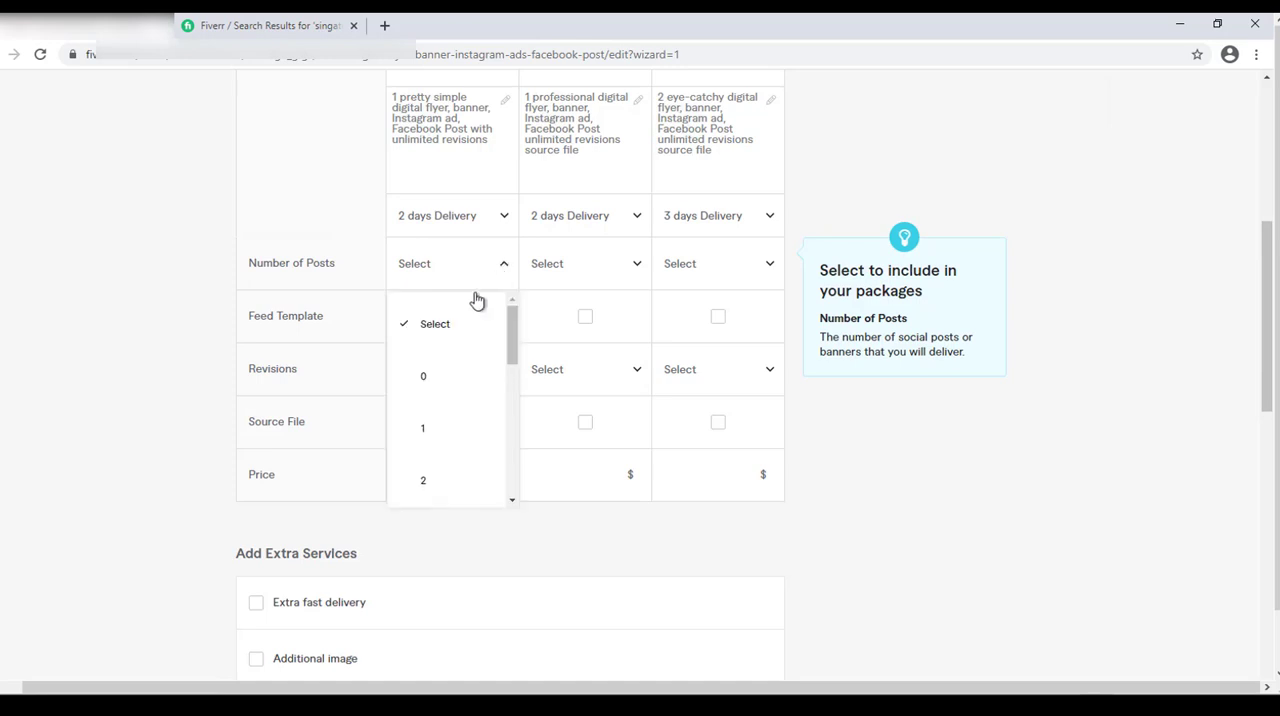
pyautogui.click(430, 430)
pyautogui.click(555, 276)
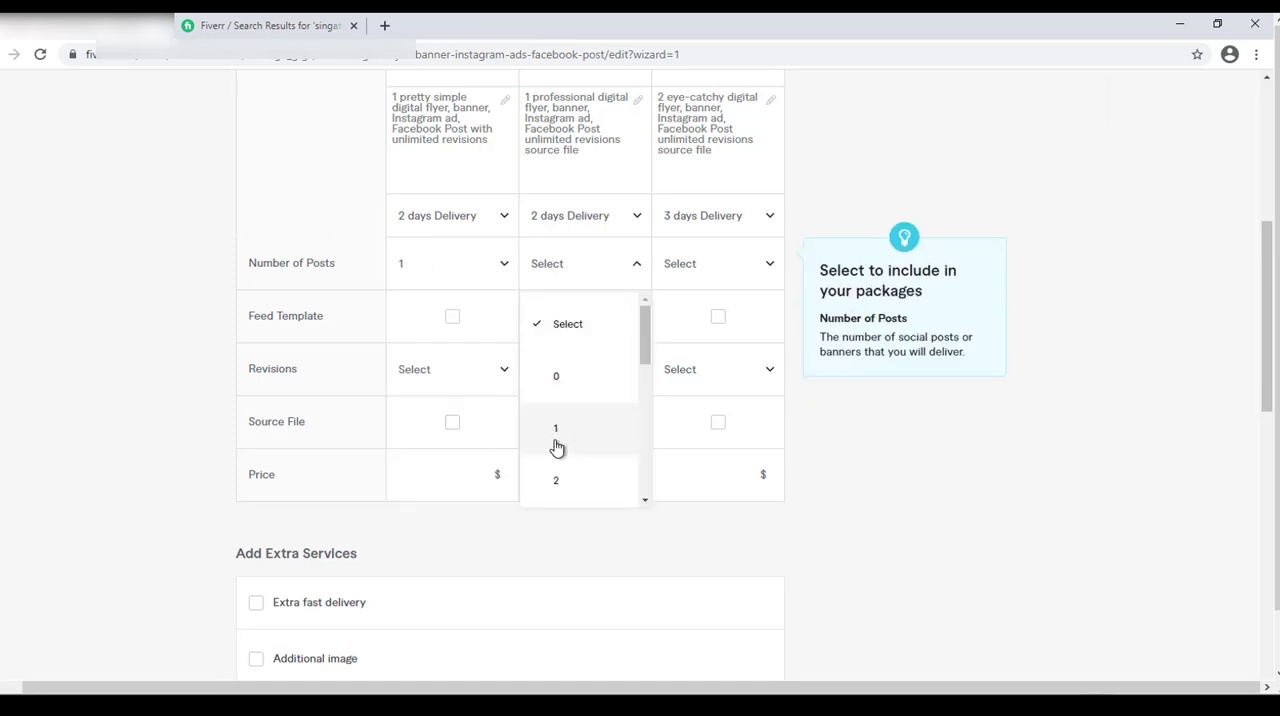
pyautogui.click(557, 437)
pyautogui.click(733, 266)
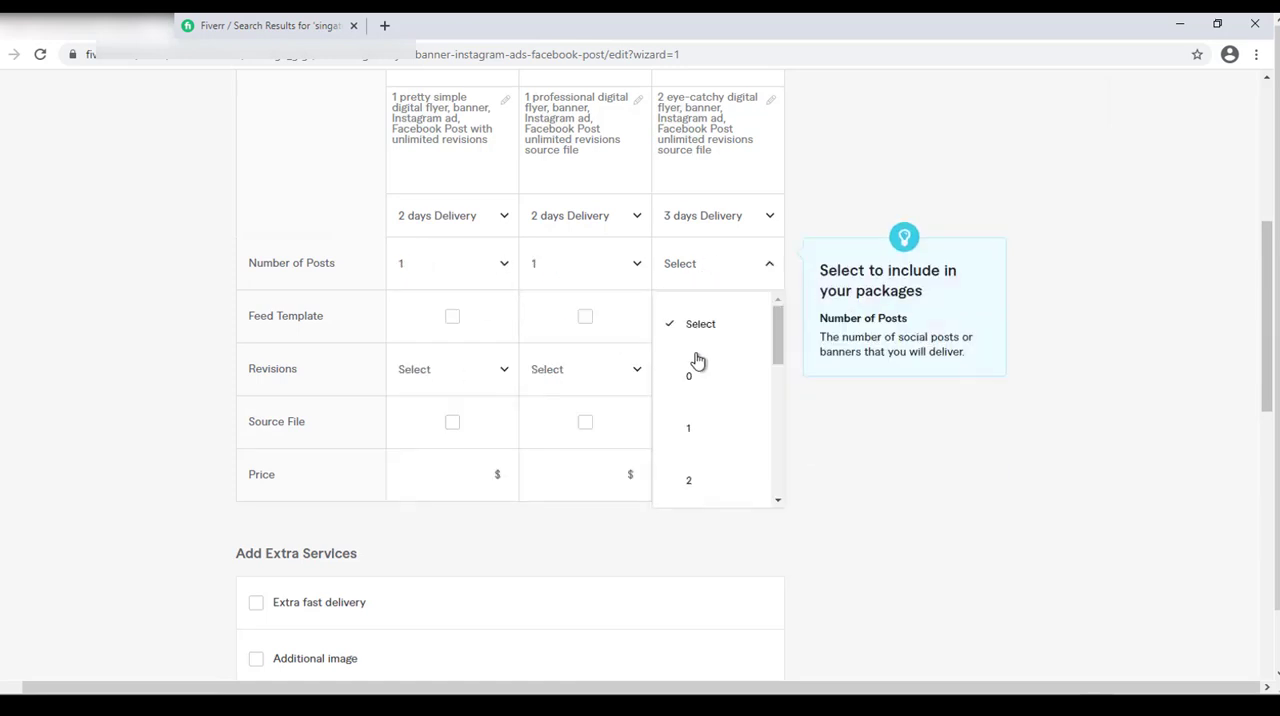
pyautogui.click(706, 495)
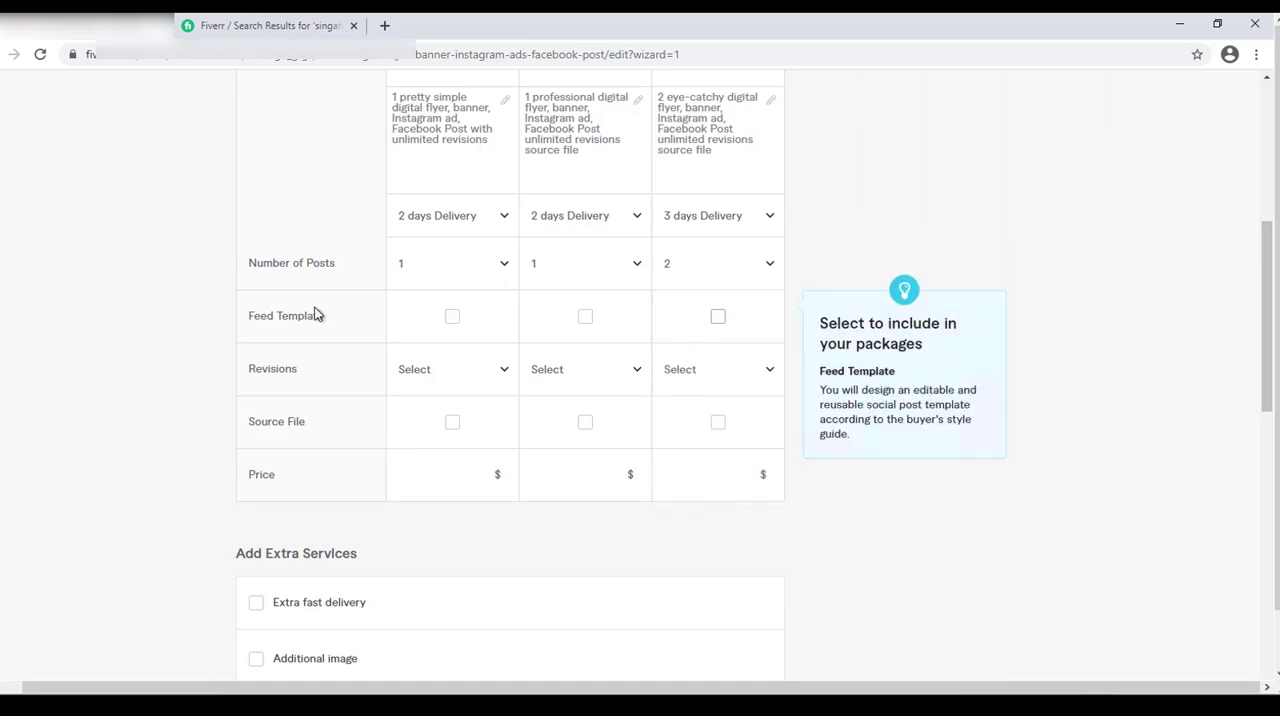
# Set revisions to UNLIMITED for all three packages and include the source file in Standard and Premium.
pyautogui.click(481, 381)
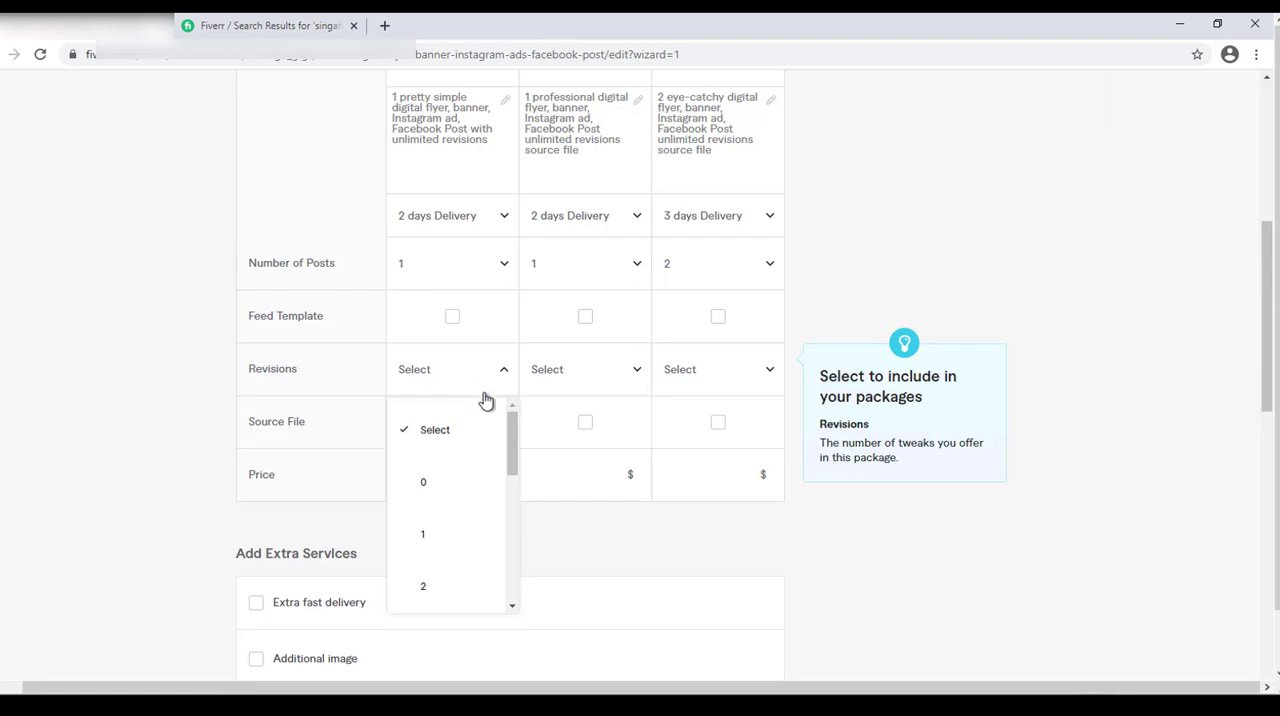
pyautogui.scroll(-3, 500, 600)
pyautogui.scroll(-1, 500, 608)
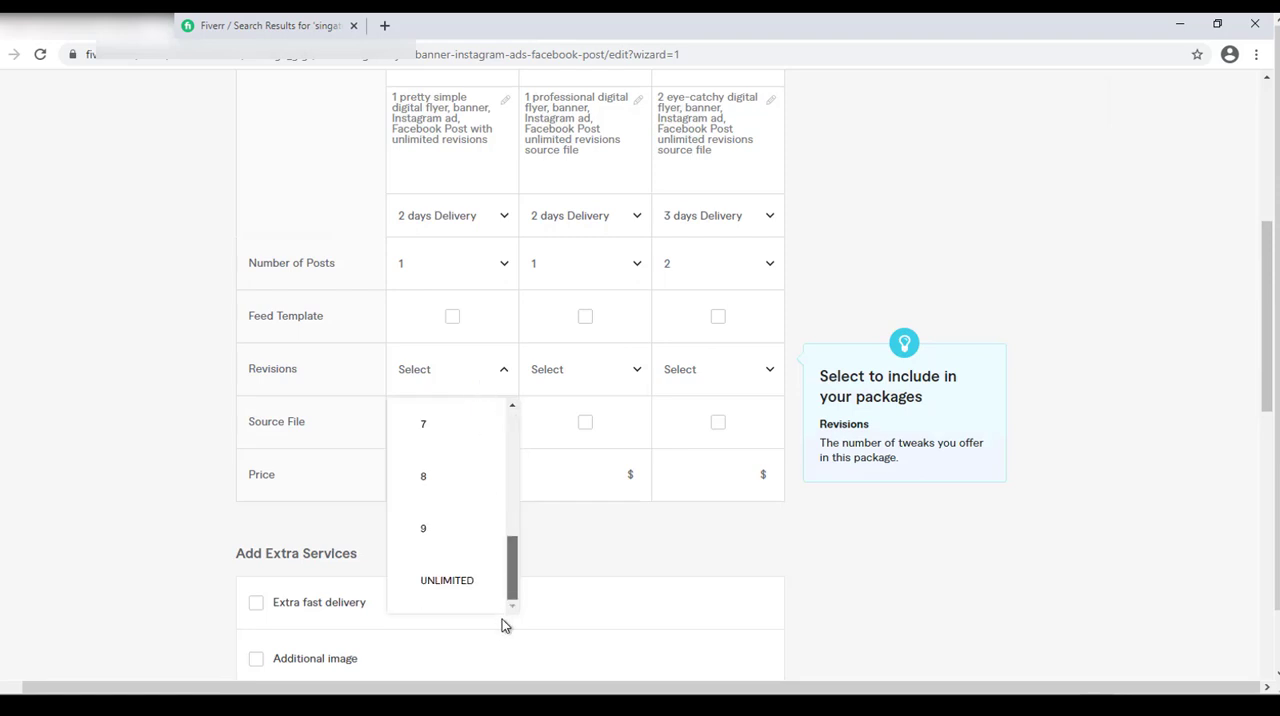
pyautogui.click(450, 582)
pyautogui.click(593, 369)
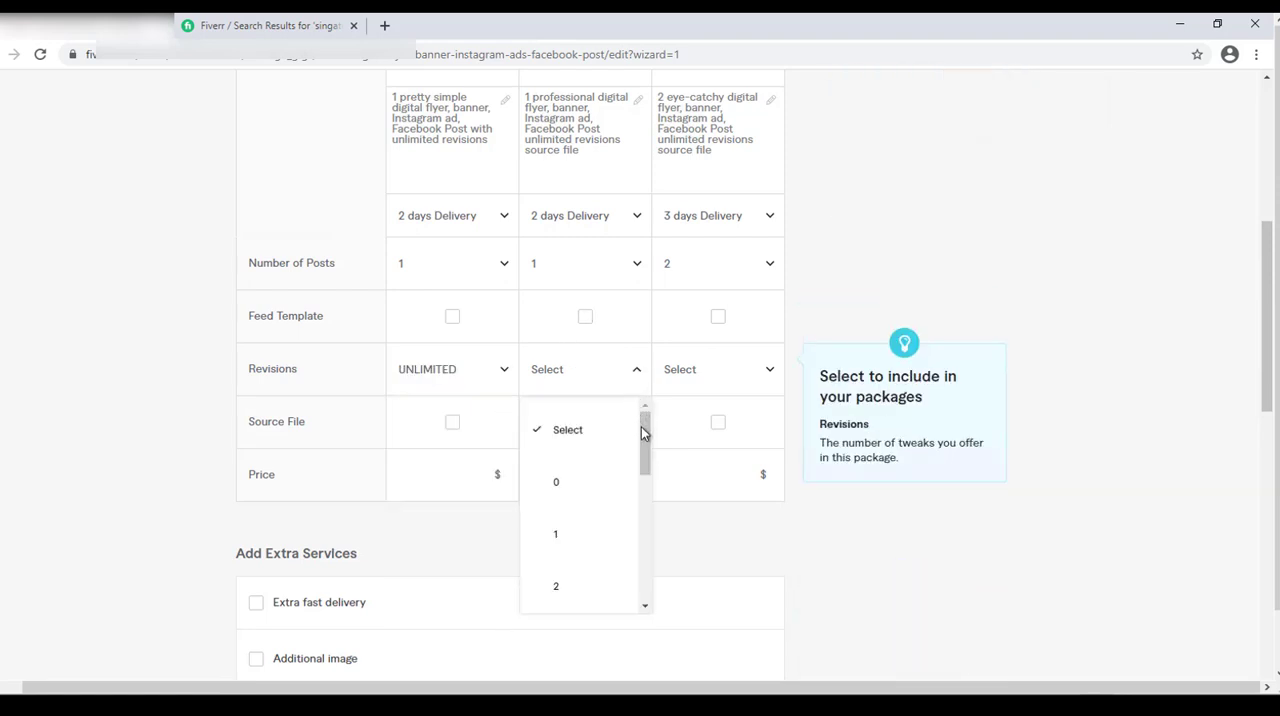
pyautogui.moveTo(641, 426); pyautogui.dragTo(641, 594)
pyautogui.click(578, 588)
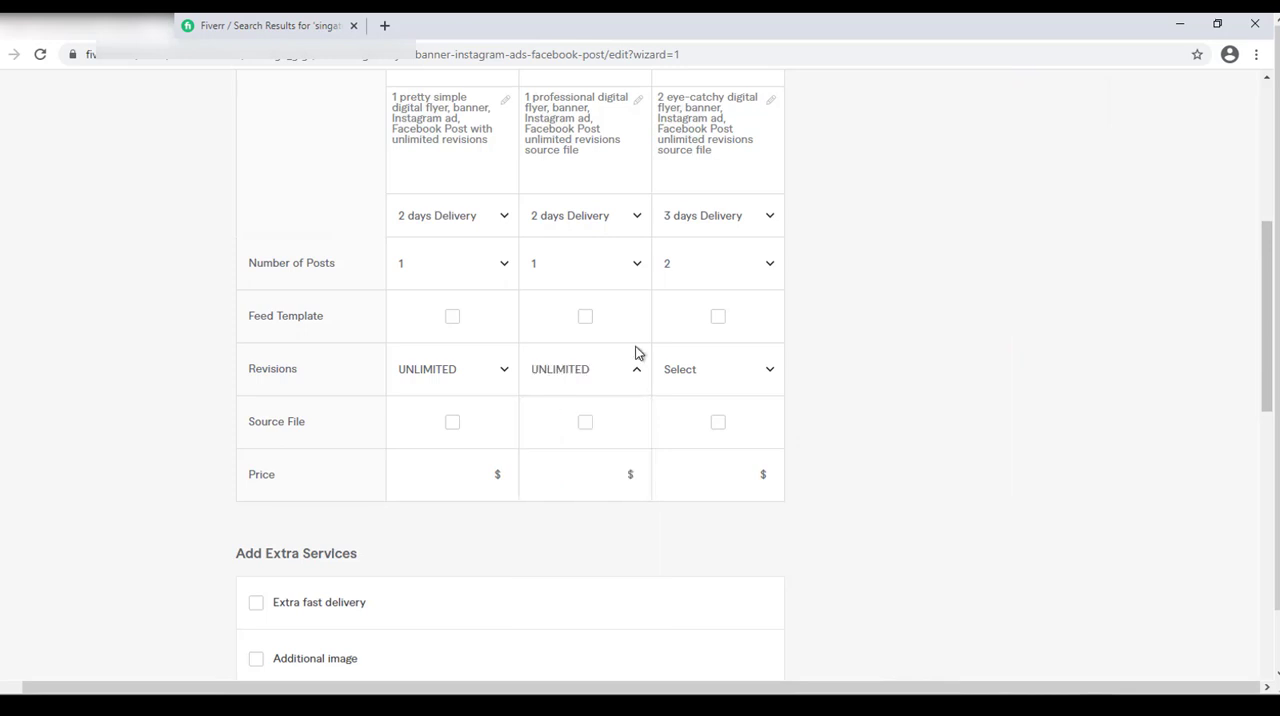
pyautogui.click(735, 369)
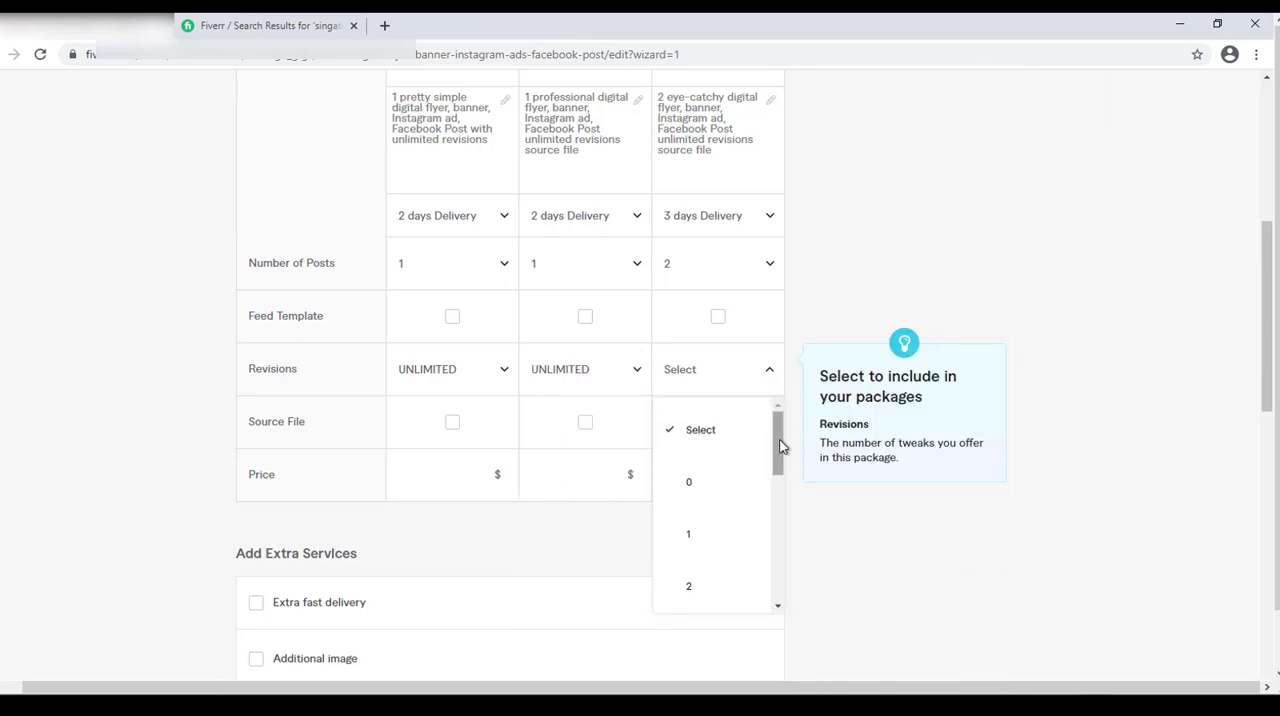
pyautogui.moveTo(780, 537); pyautogui.dragTo(777, 602)
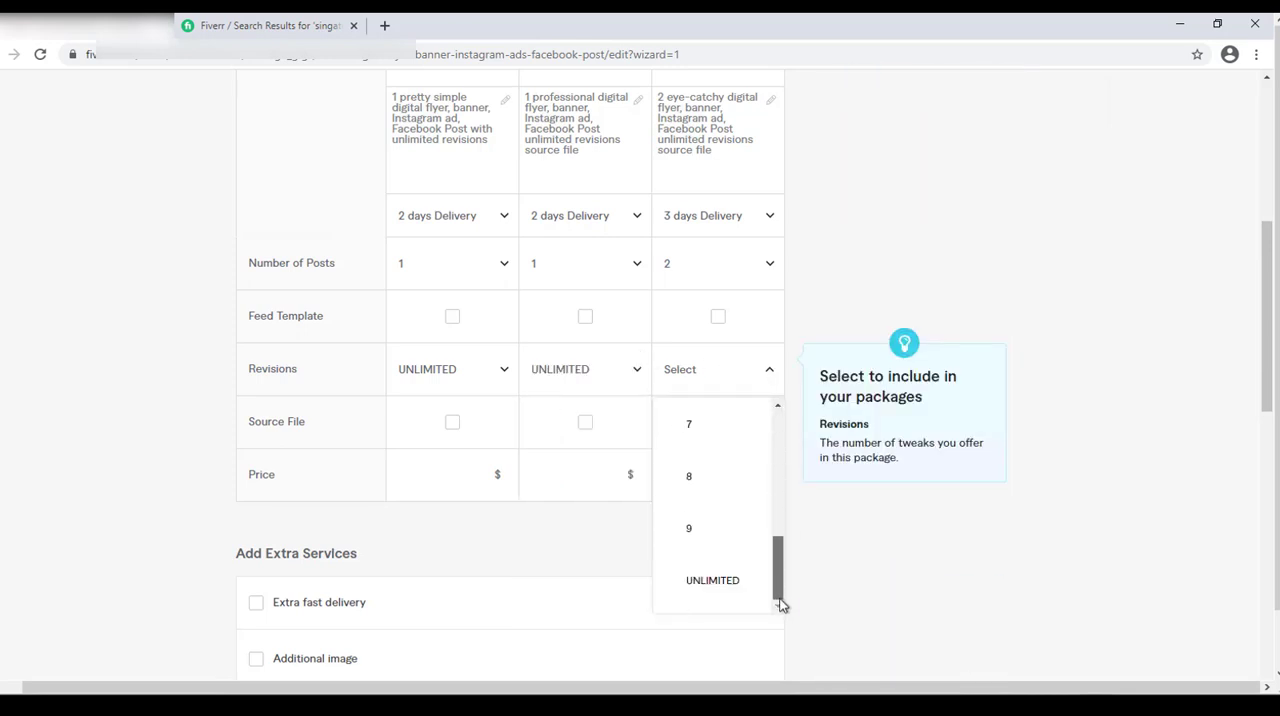
pyautogui.click(715, 588)
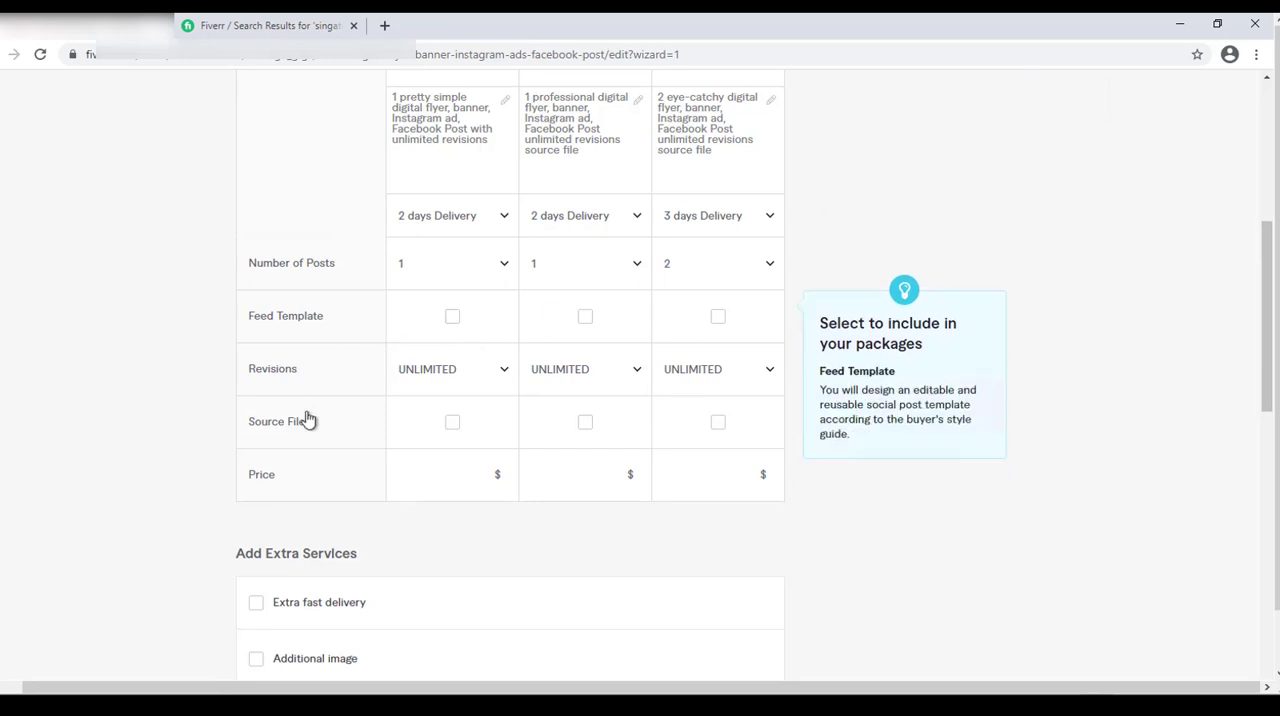
pyautogui.click(590, 424)
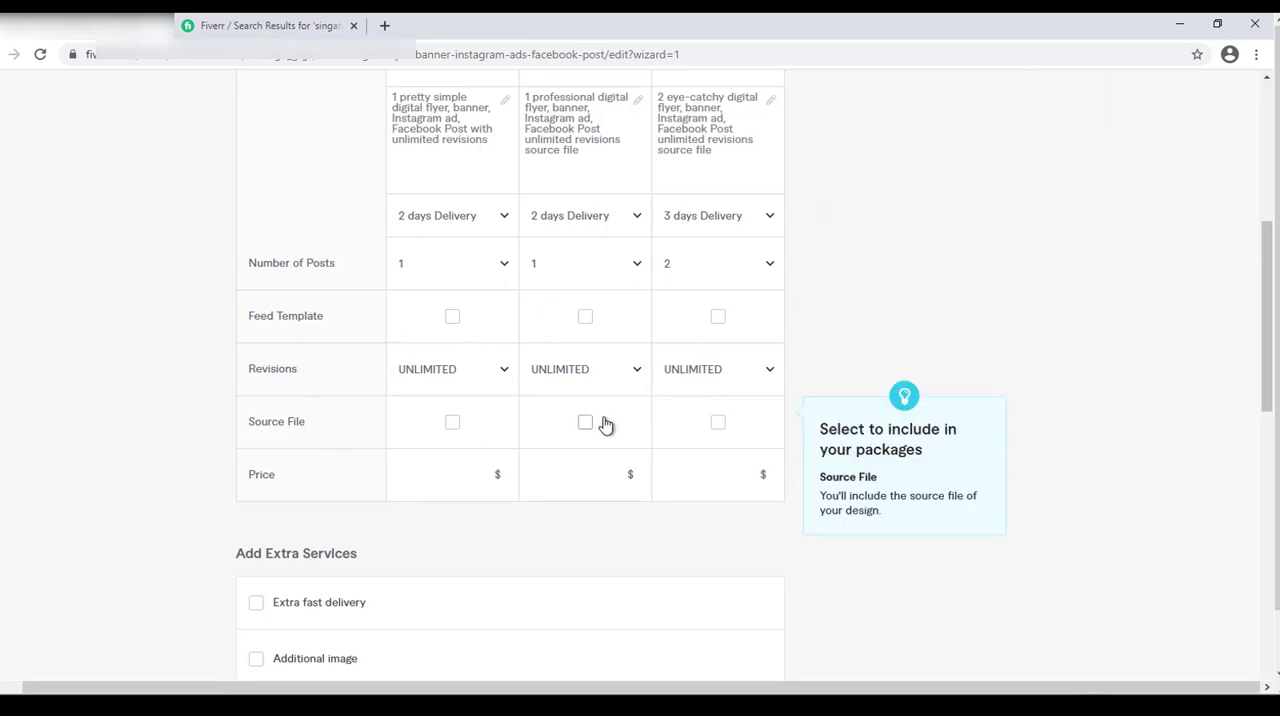
pyautogui.click(719, 423)
# Price the Basic package at $5, Standard at $15 and Premium at $30.
pyautogui.click(470, 481)
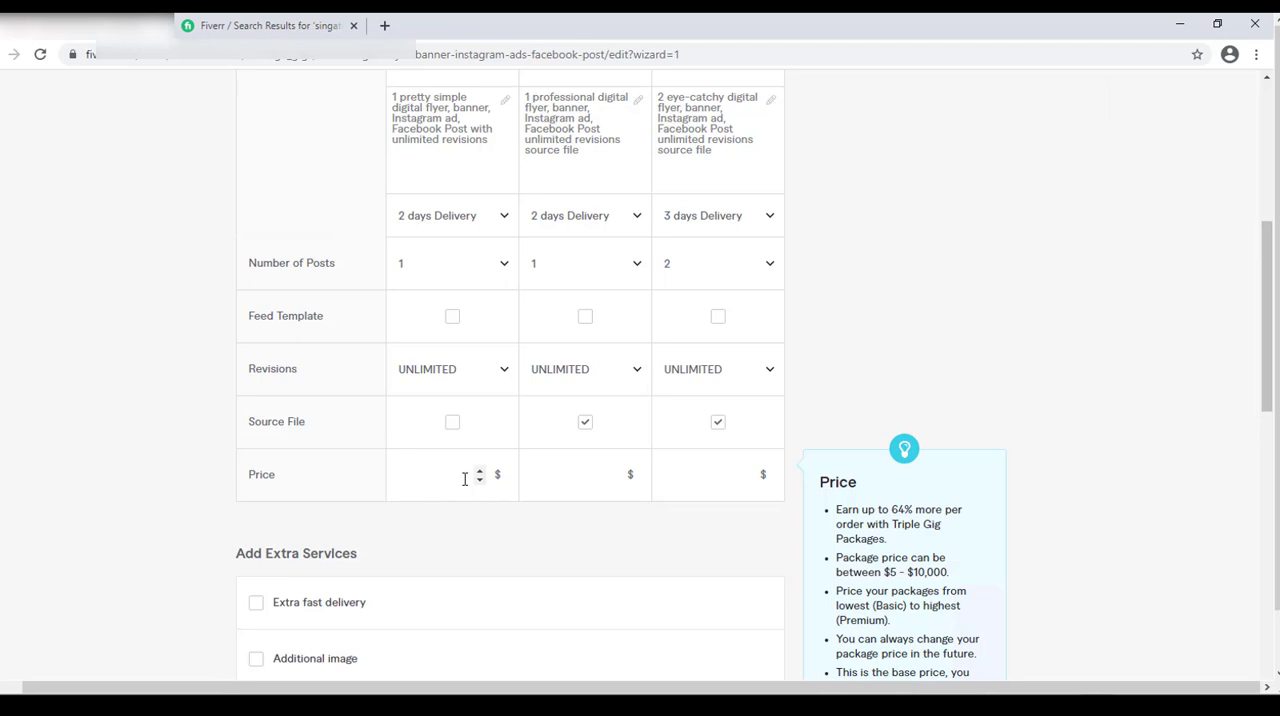
pyautogui.click(477, 478)
pyautogui.write('10')
pyautogui.click(480, 481)
pyautogui.click(613, 472)
pyautogui.click(613, 472)
pyautogui.click(748, 475)
pyautogui.write('20')
pyautogui.press('BackSpace')
pyautogui.press('BackSpace')
pyautogui.write('30')
pyautogui.moveTo(1268, 337); pyautogui.dragTo(1262, 435)
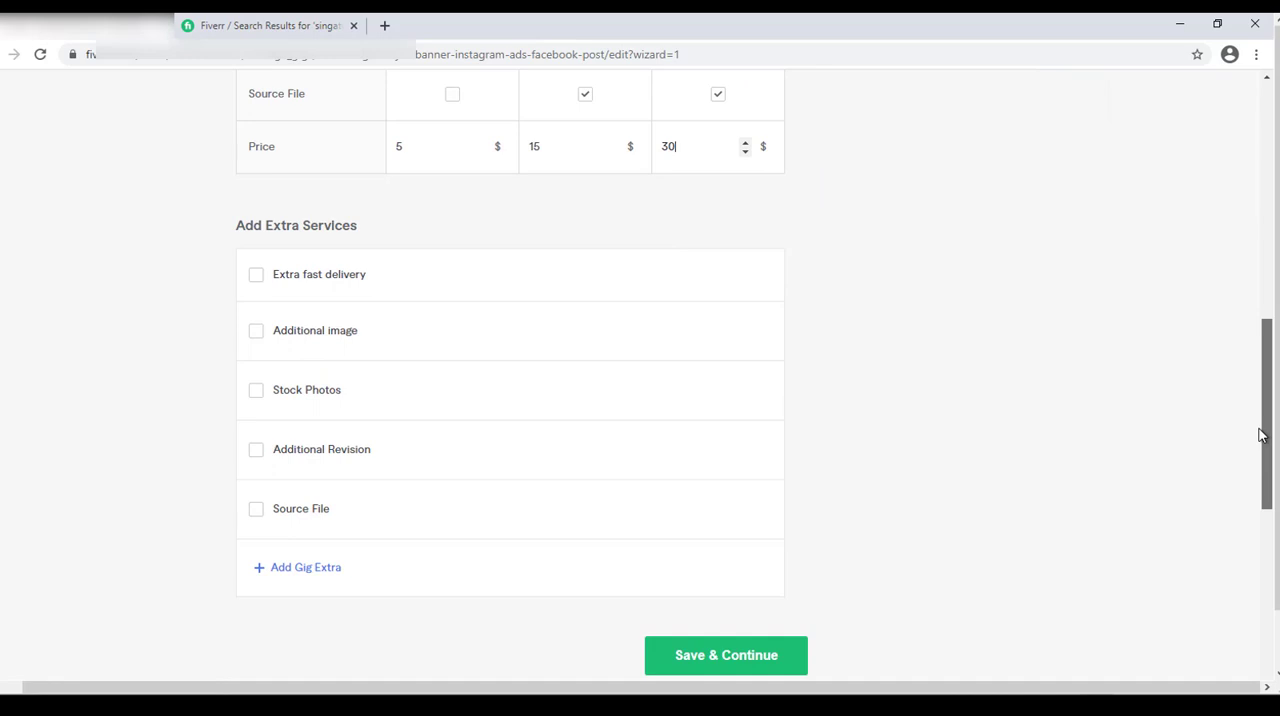
pyautogui.moveTo(1262, 435)
pyautogui.mouseDown()
pyautogui.moveTo(1263, 281)
pyautogui.moveTo(1262, 437)
pyautogui.mouseUp()
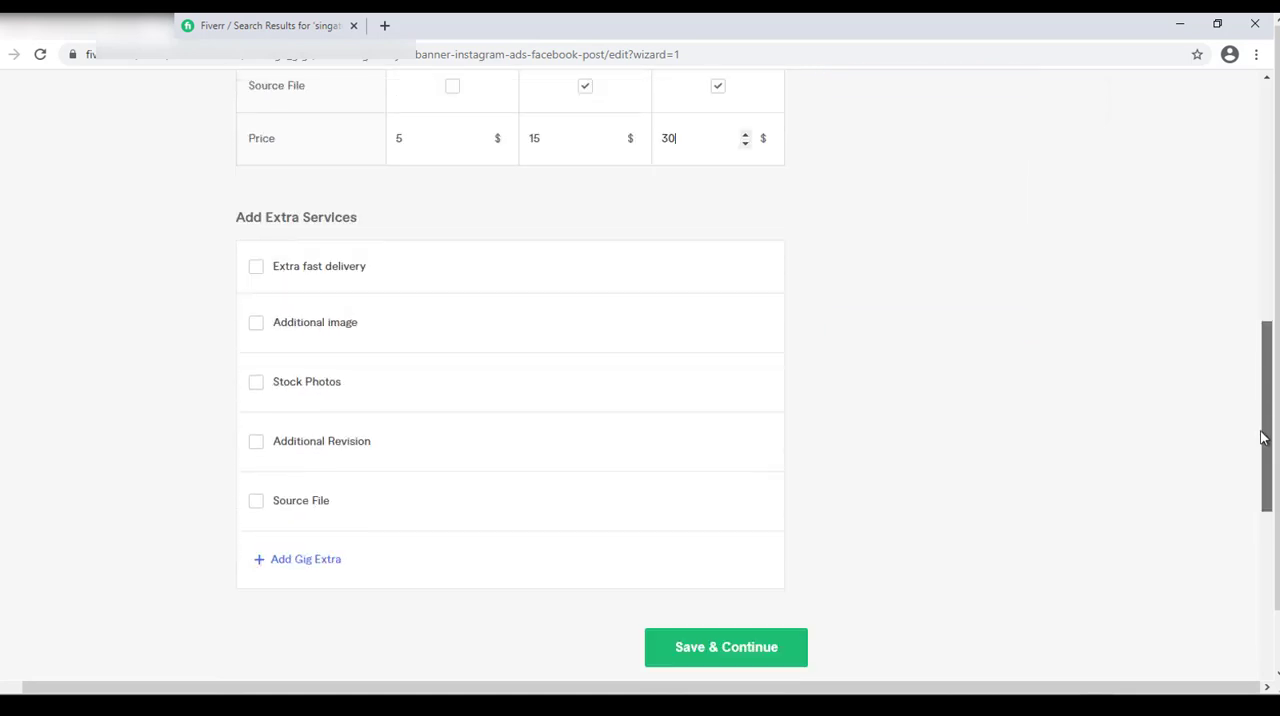
# Offer the source file as an extra service for an additional $10.
pyautogui.click(257, 505)
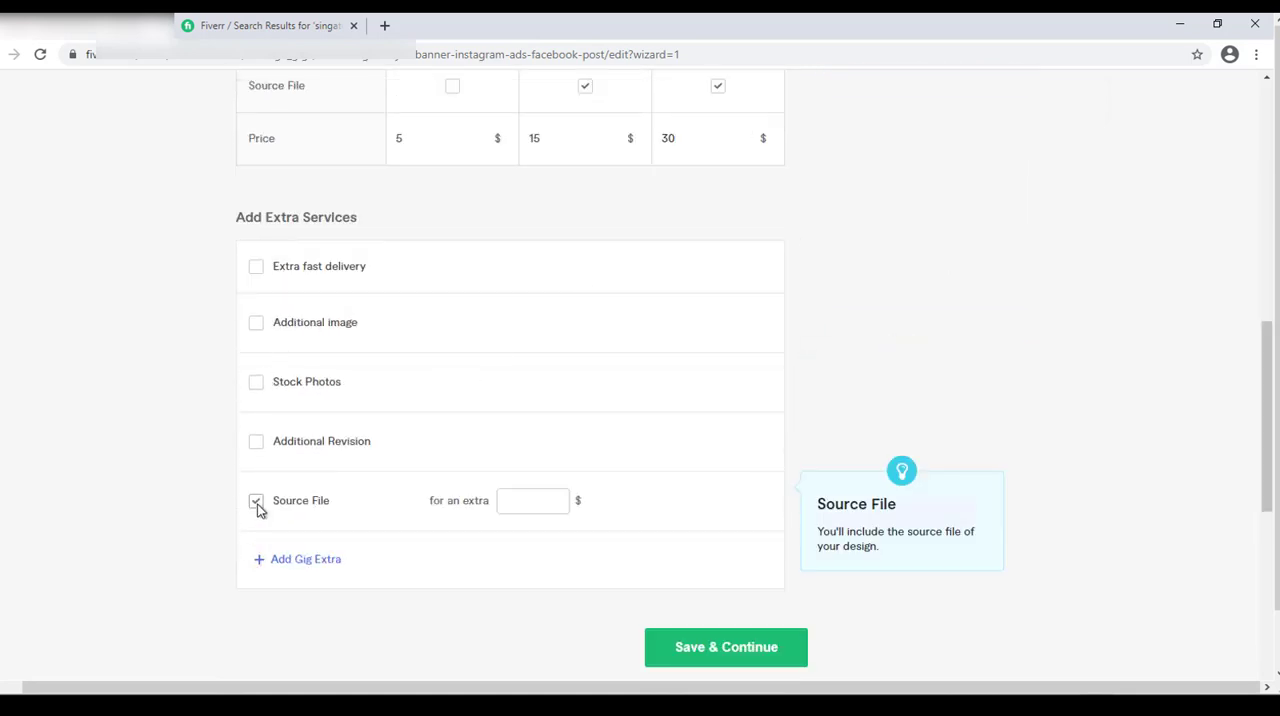
pyautogui.click(523, 498)
pyautogui.write('10')
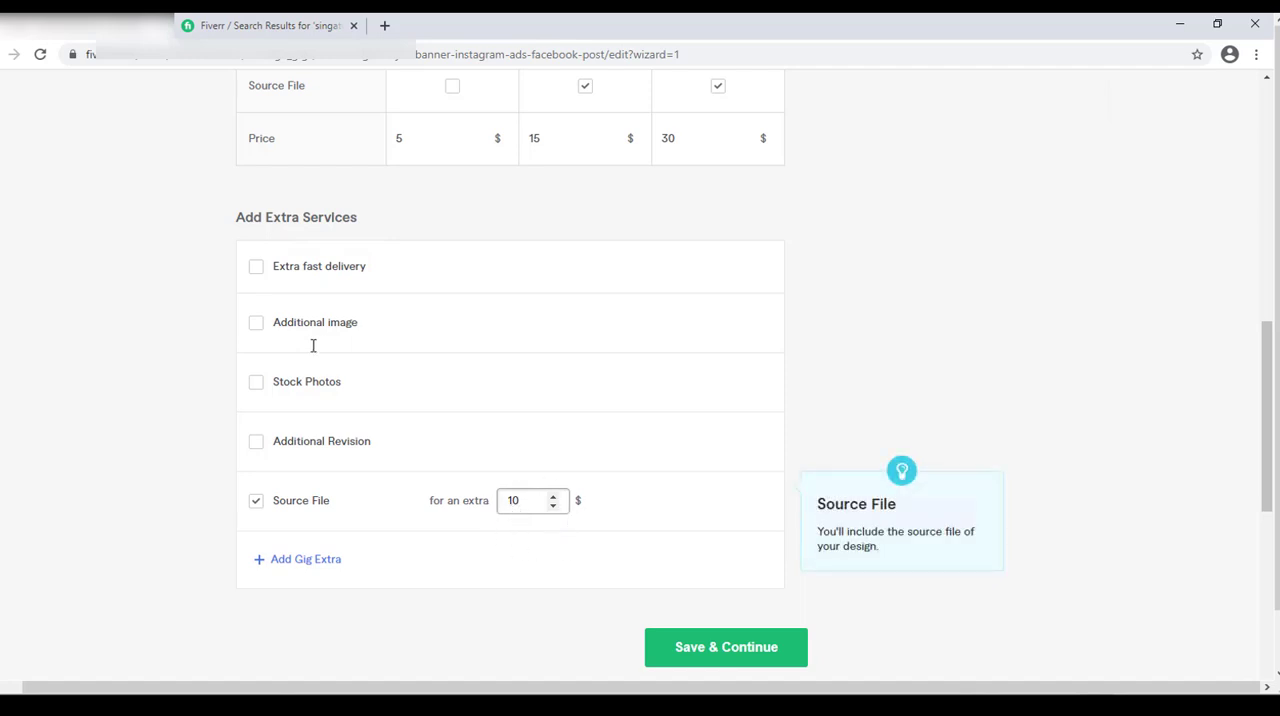
# Enable extra fast delivery and offer 1-day delivery for an extra $20 on both the Basic and Standard packages.
pyautogui.click(257, 270)
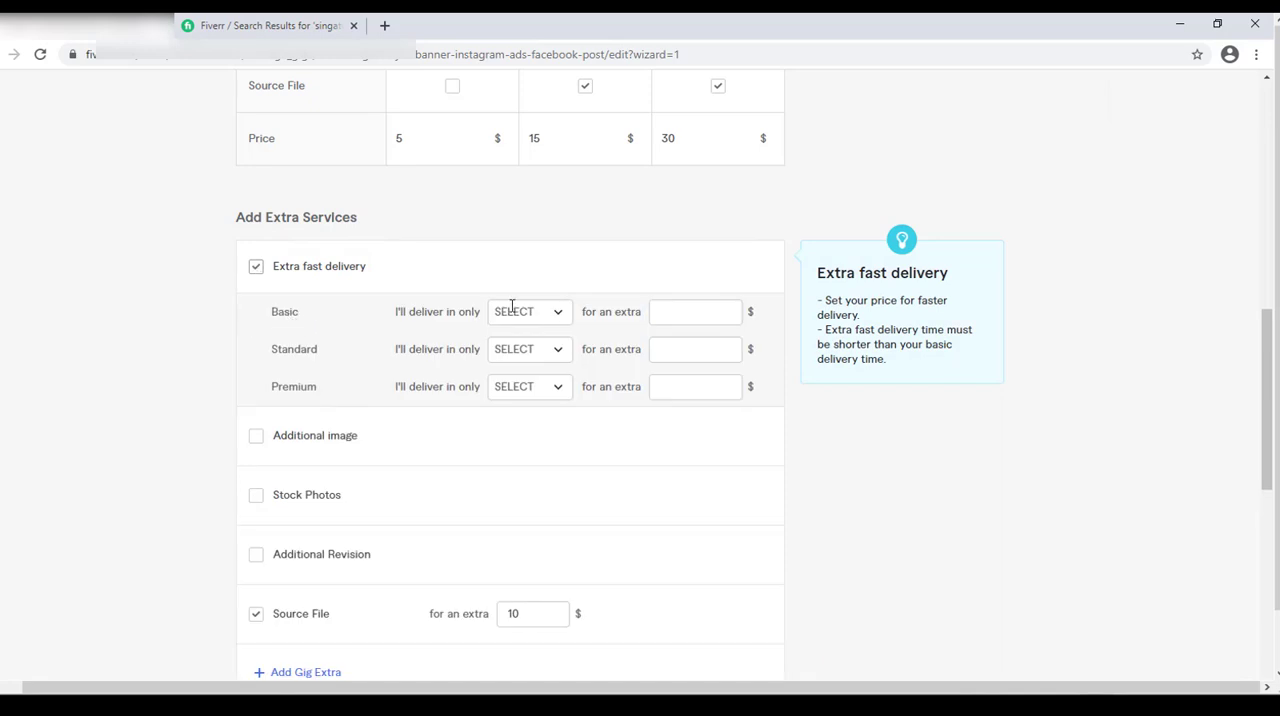
pyautogui.click(551, 321)
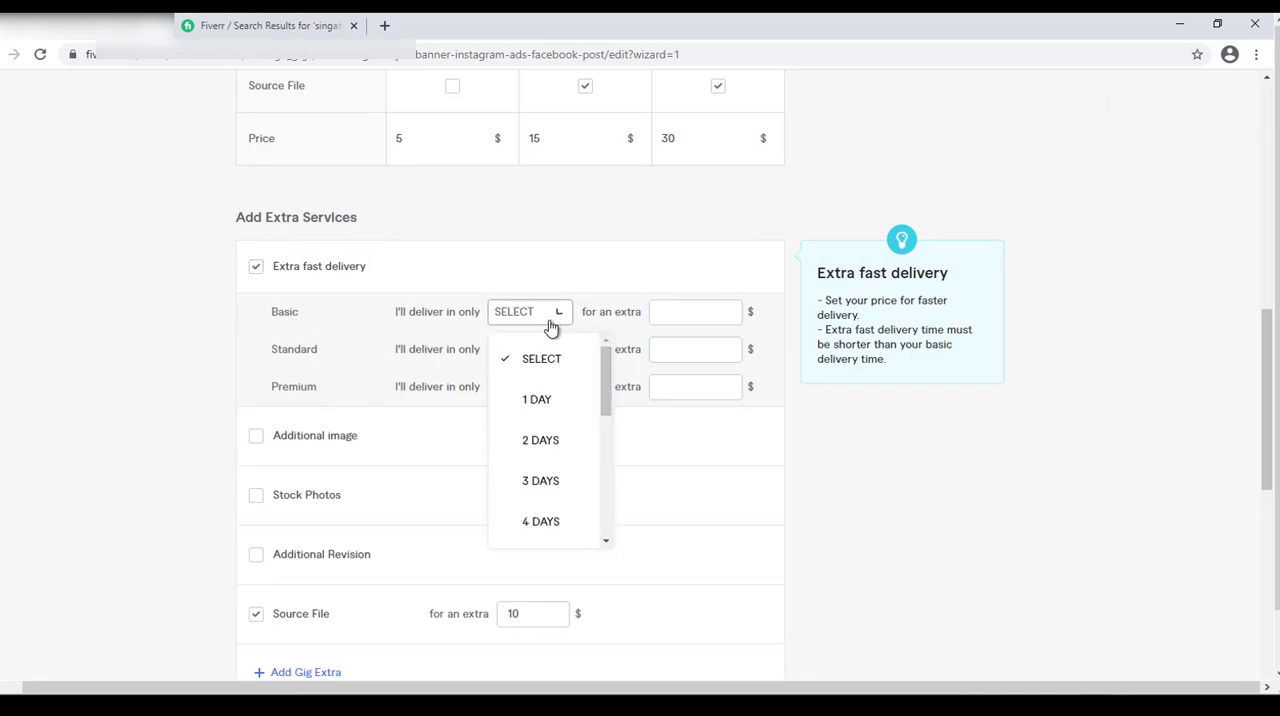
pyautogui.click(533, 401)
pyautogui.click(537, 360)
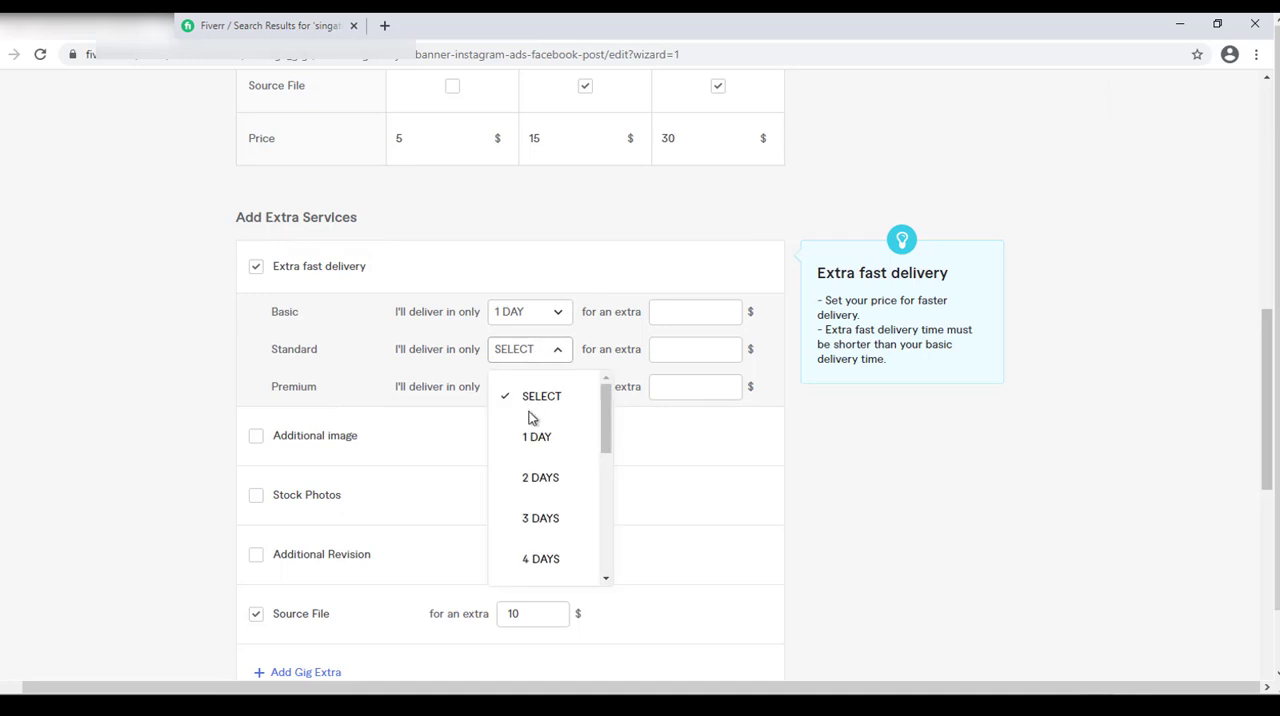
pyautogui.click(531, 441)
pyautogui.click(715, 313)
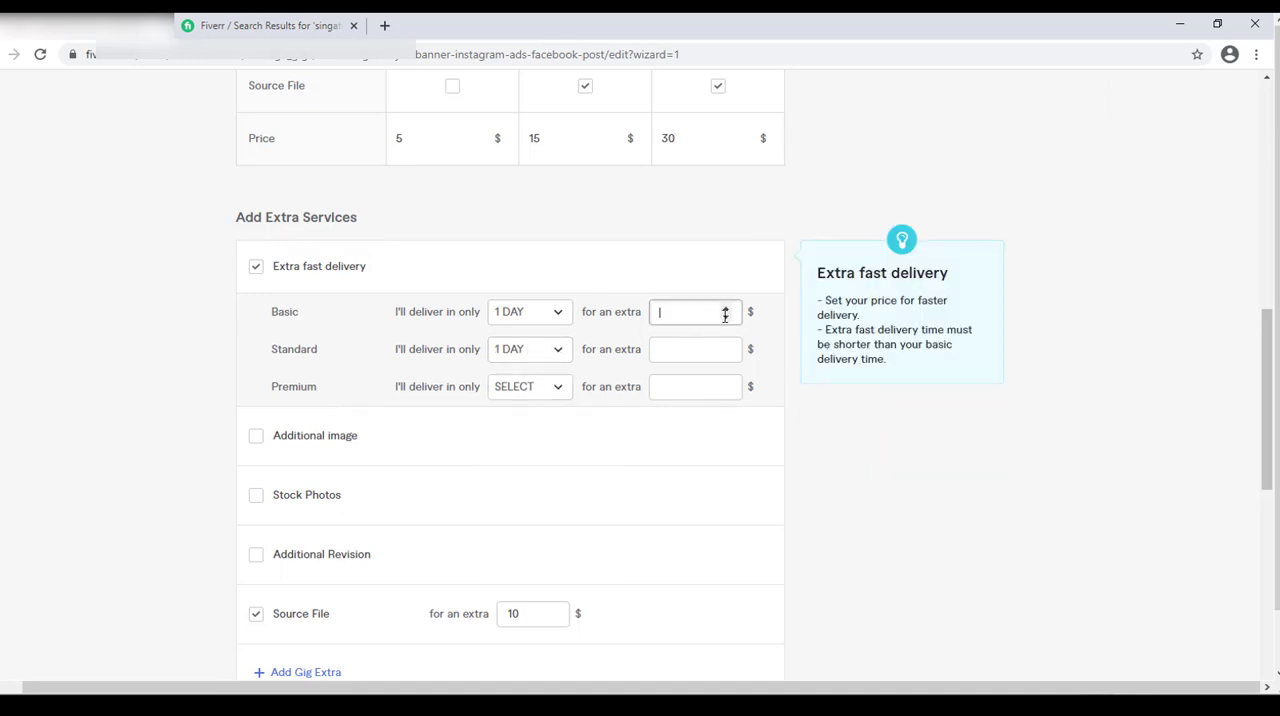
pyautogui.write('5')
pyautogui.click(728, 309)
pyautogui.click(728, 309)
pyautogui.click(728, 309)
pyautogui.click(730, 344)
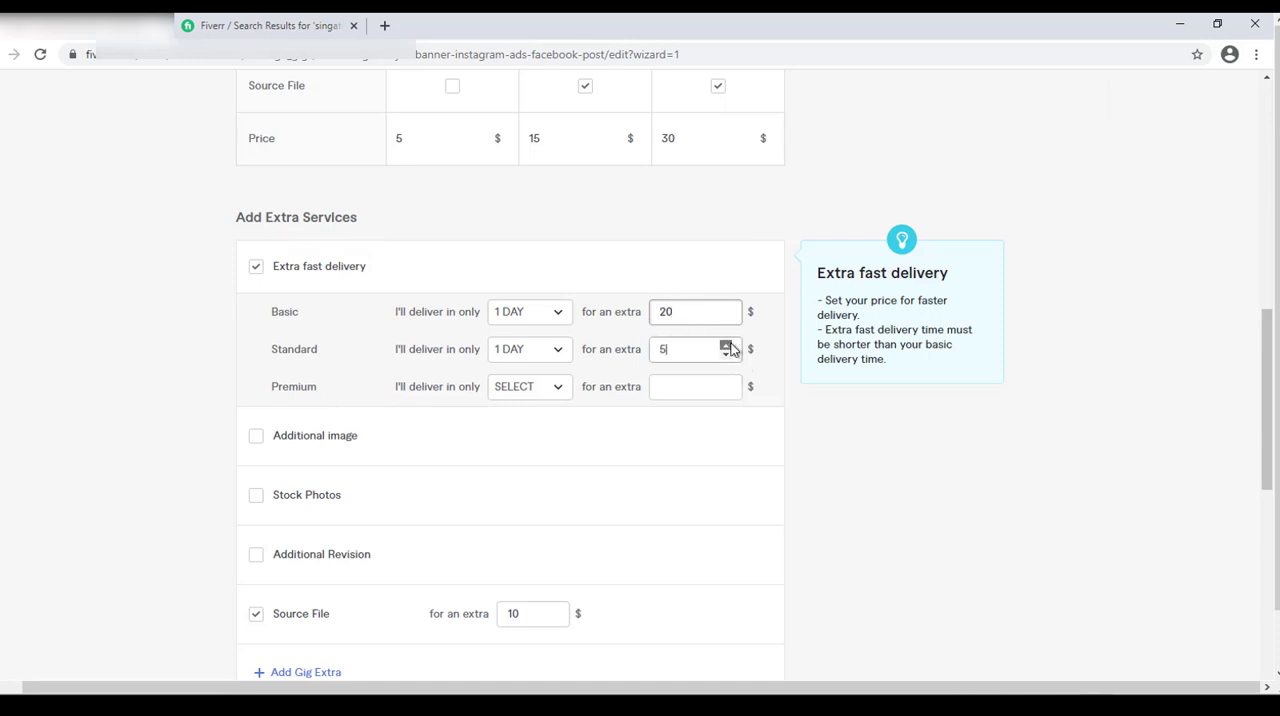
pyautogui.click(731, 344)
pyautogui.click(731, 344)
pyautogui.click(731, 344)
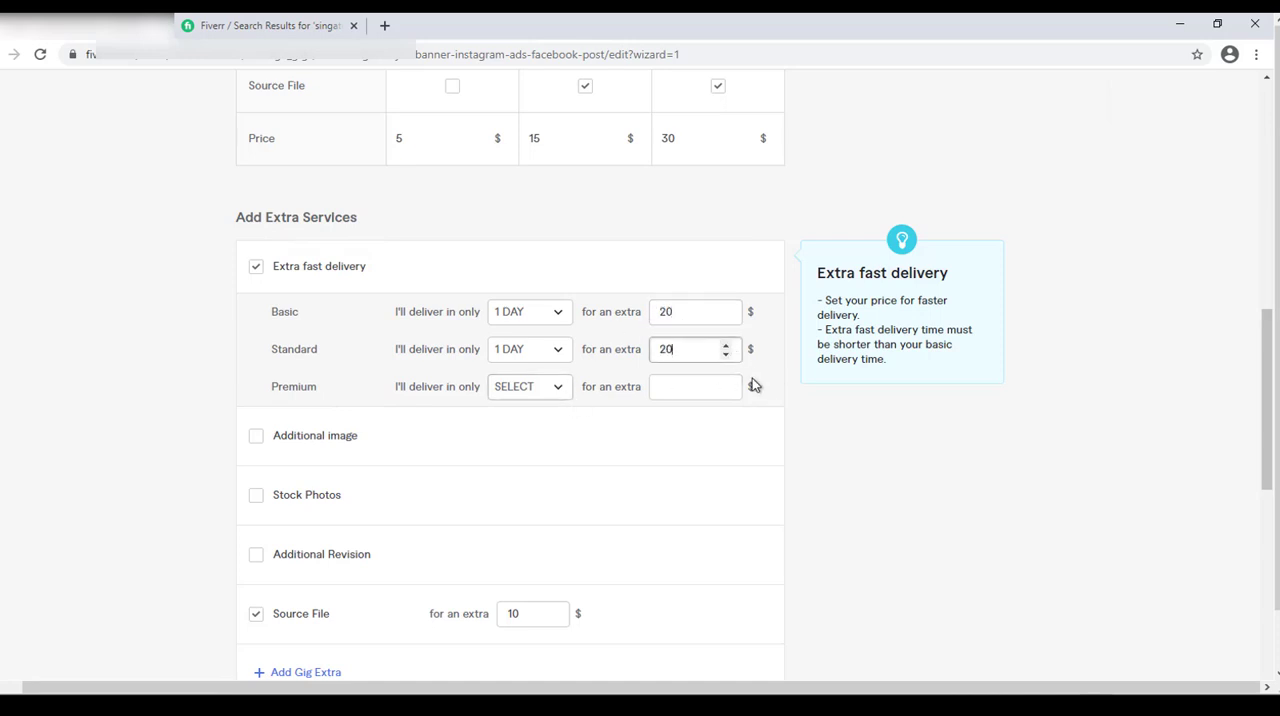
# Offer 1-day extra fast delivery on the Premium package for an extra $30, and save the pricing to continue to the description.
pyautogui.click(535, 395)
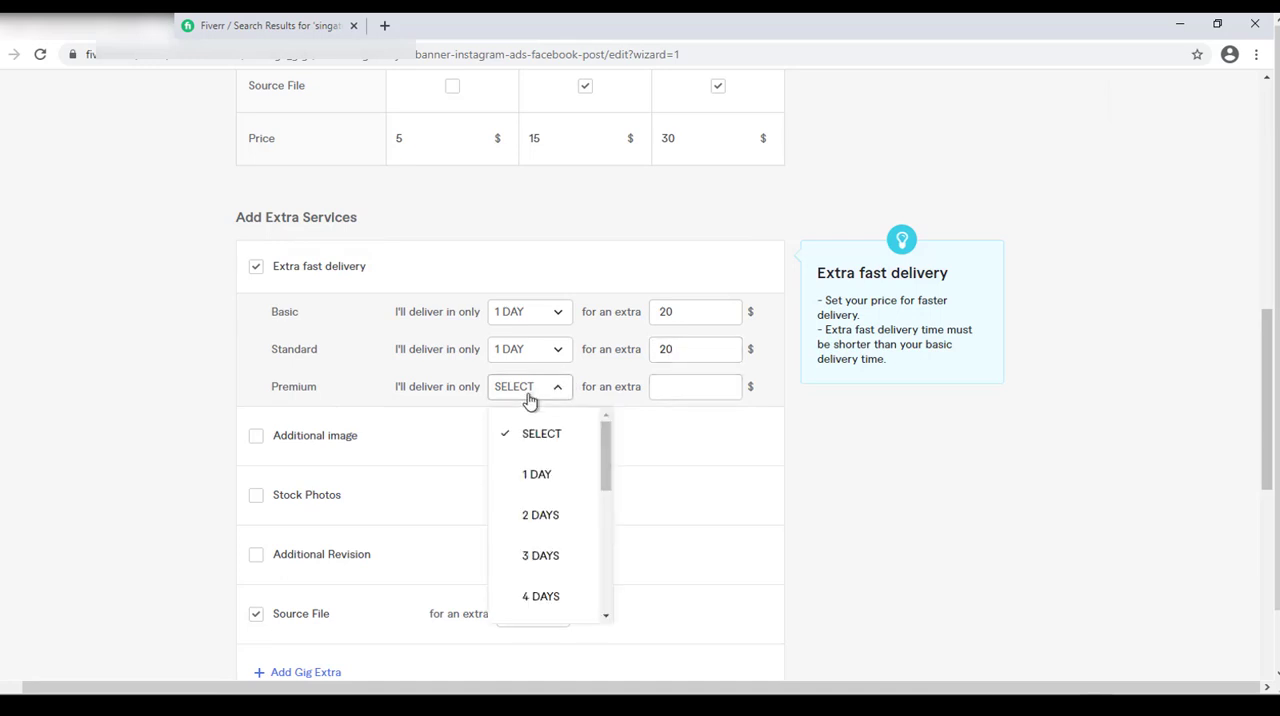
pyautogui.click(530, 484)
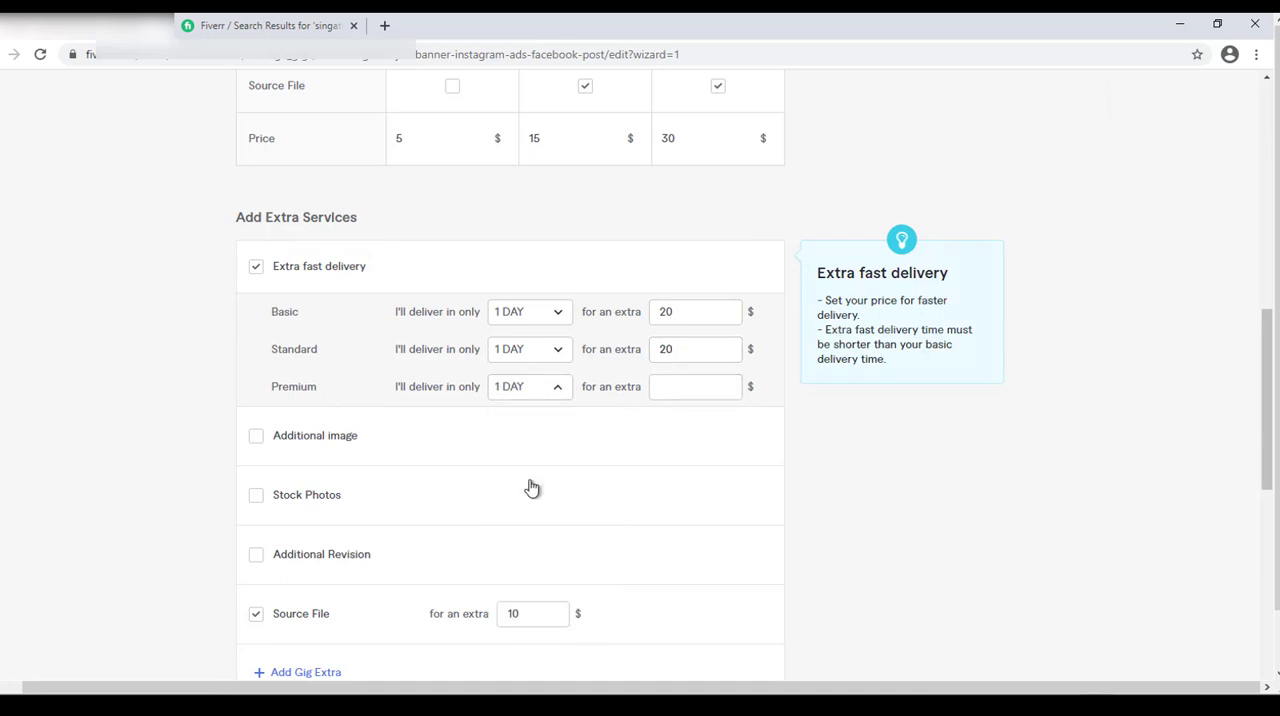
pyautogui.click(724, 388)
pyautogui.write('10')
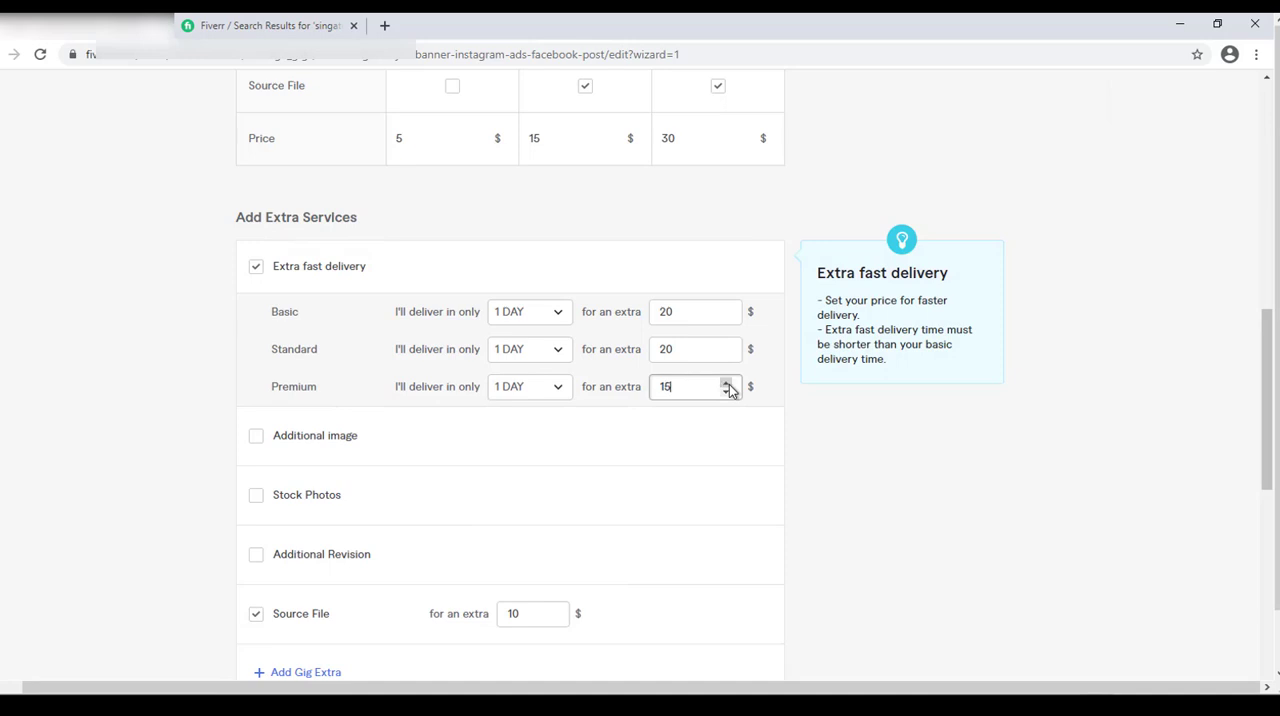
pyautogui.click(727, 383)
pyautogui.click(727, 383)
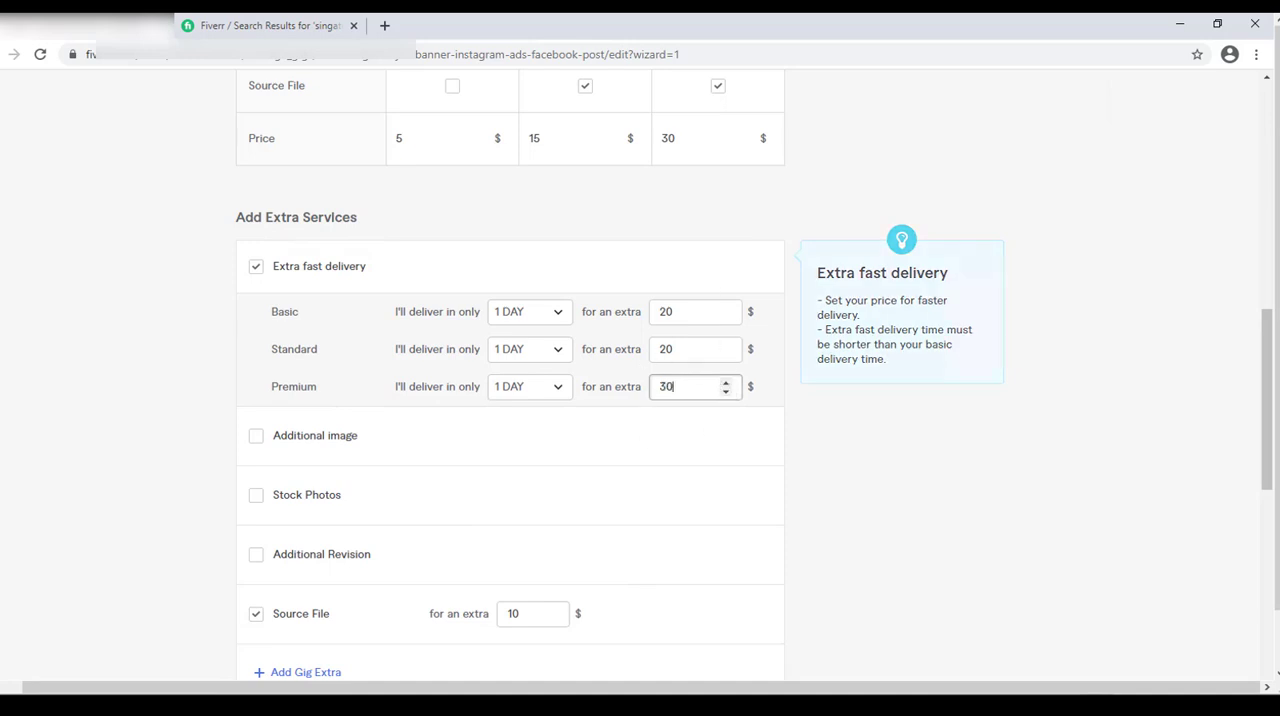
pyautogui.moveTo(1270, 408); pyautogui.dragTo(1270, 466)
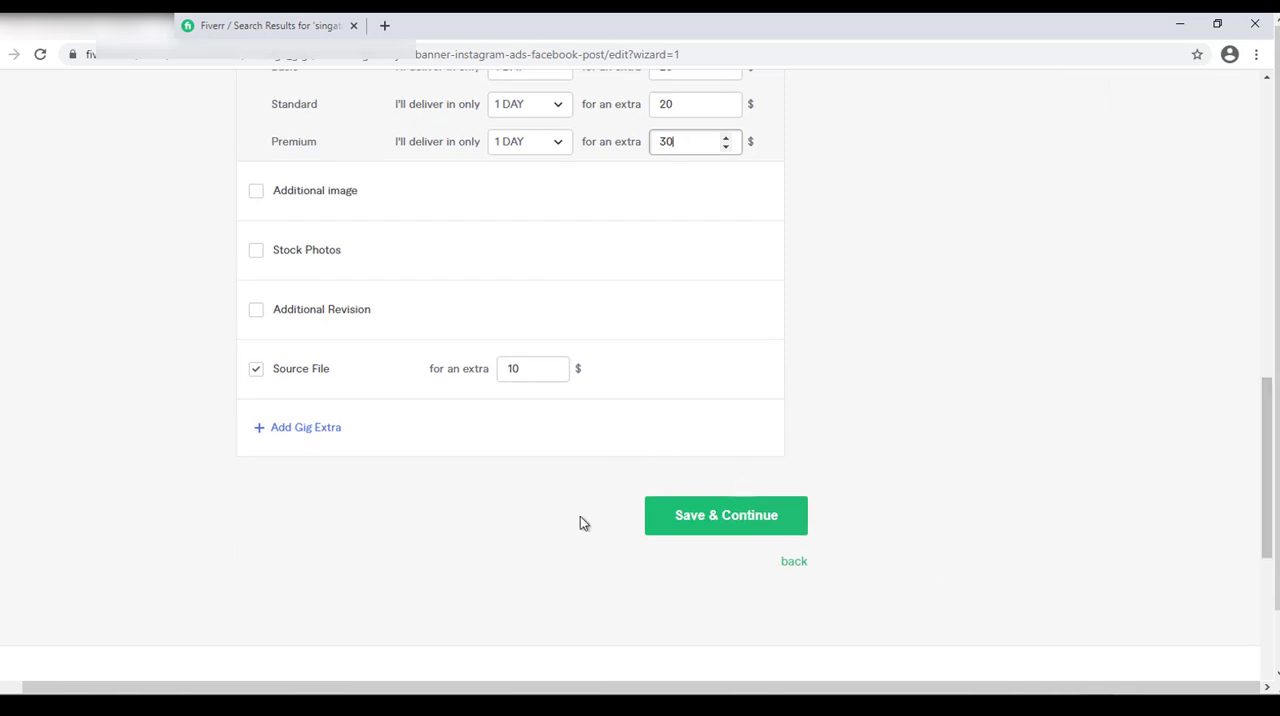
pyautogui.click(748, 530)
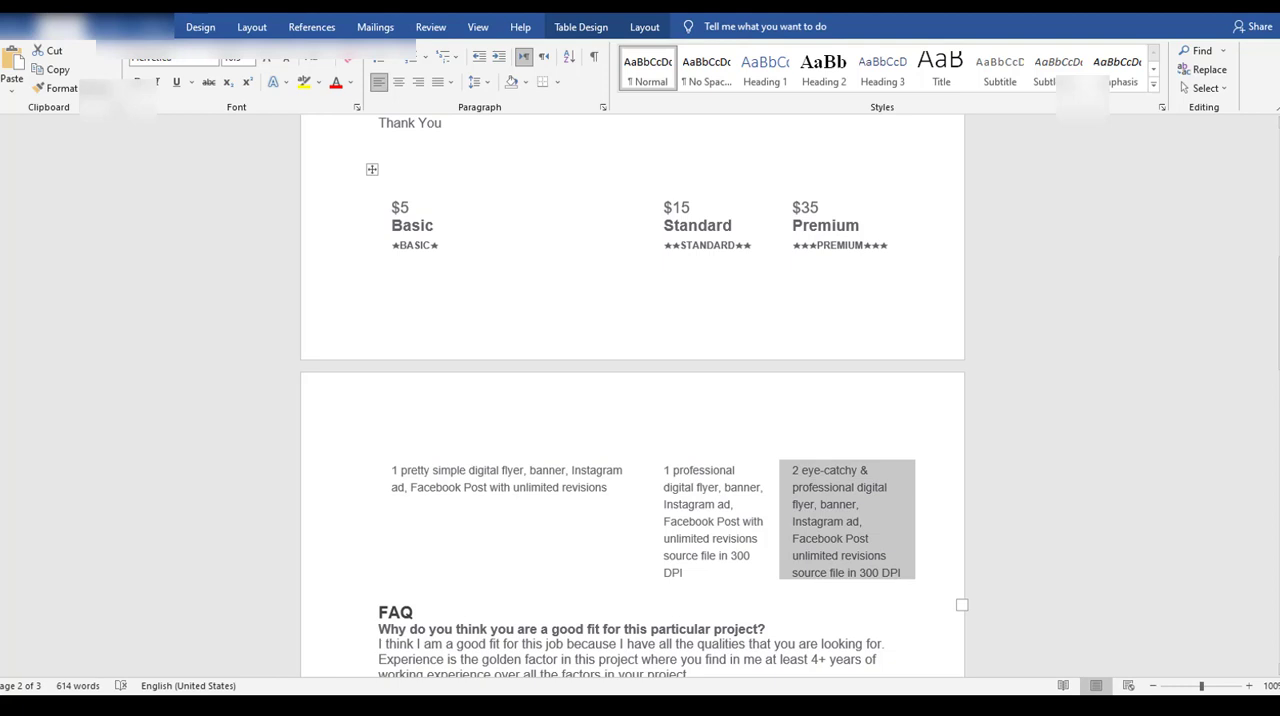
# Switch to the Word document, copy the gig text from its title through "Thank You", and paste it into the Fiverr gig description.
pyautogui.moveTo(1279, 318); pyautogui.dragTo(1279, 200)
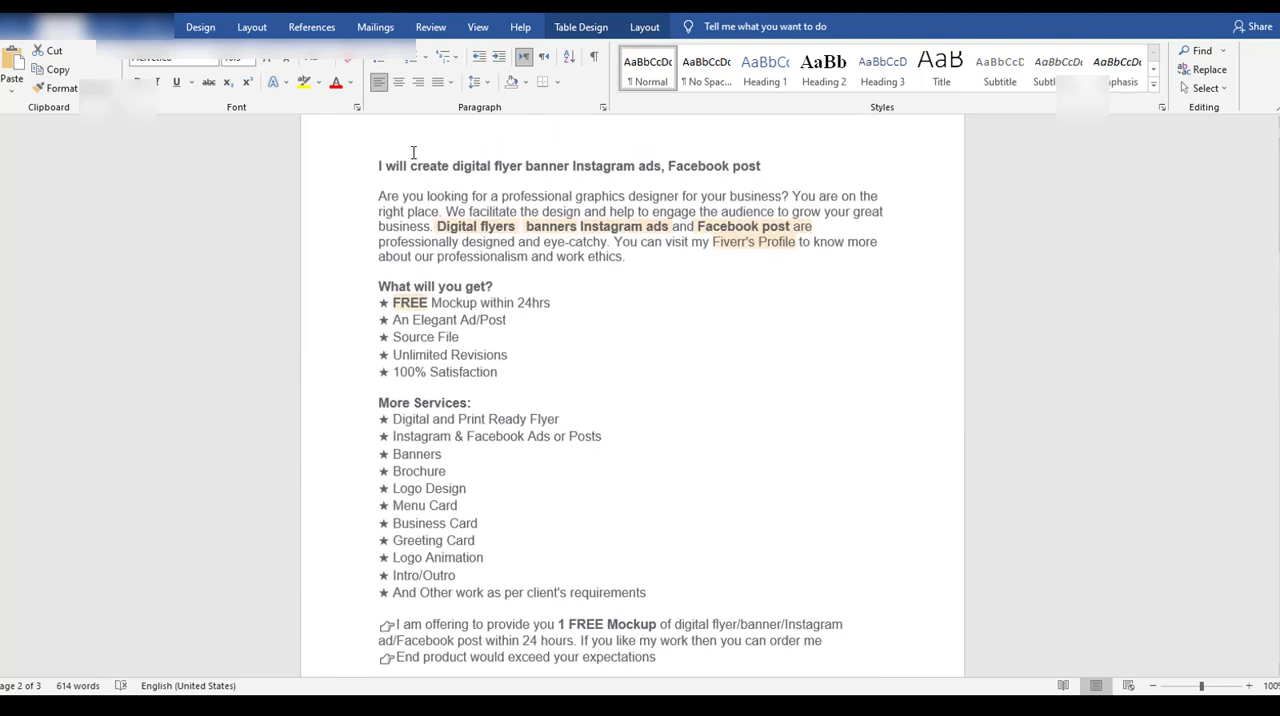
pyautogui.moveTo(379, 161); pyautogui.dragTo(507, 614)
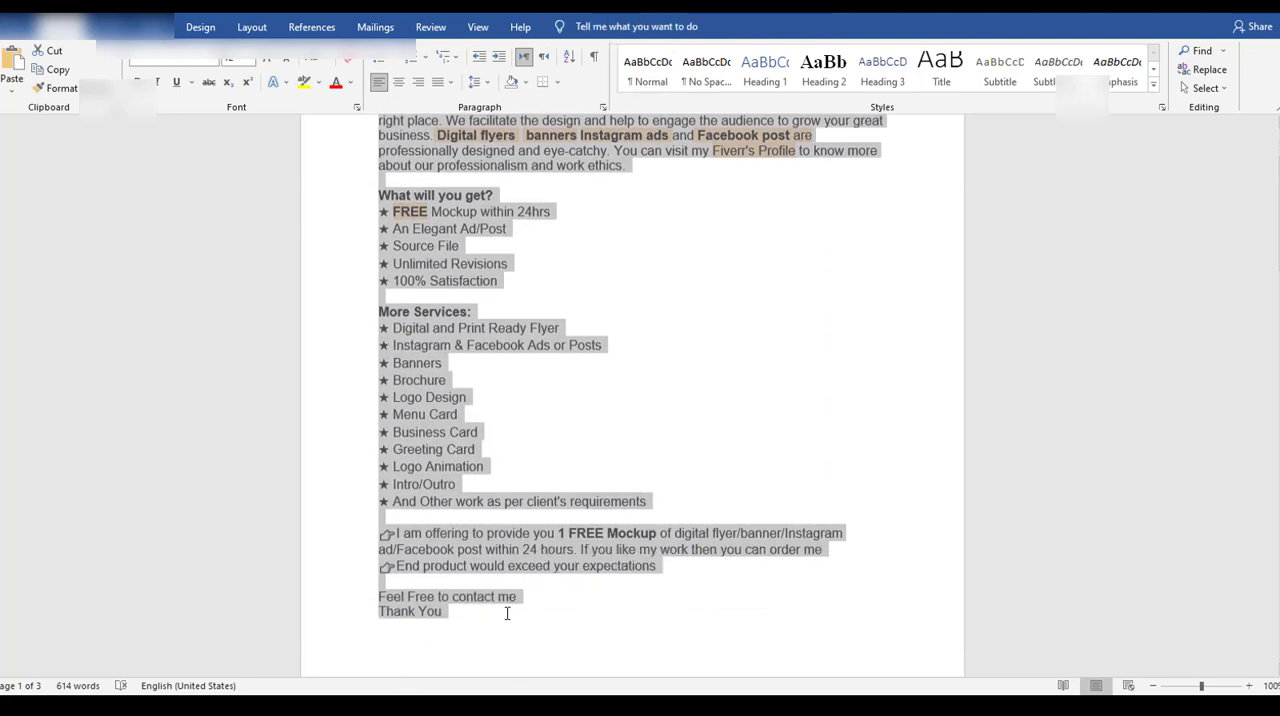
pyautogui.hotkey('alt', 'Tab')
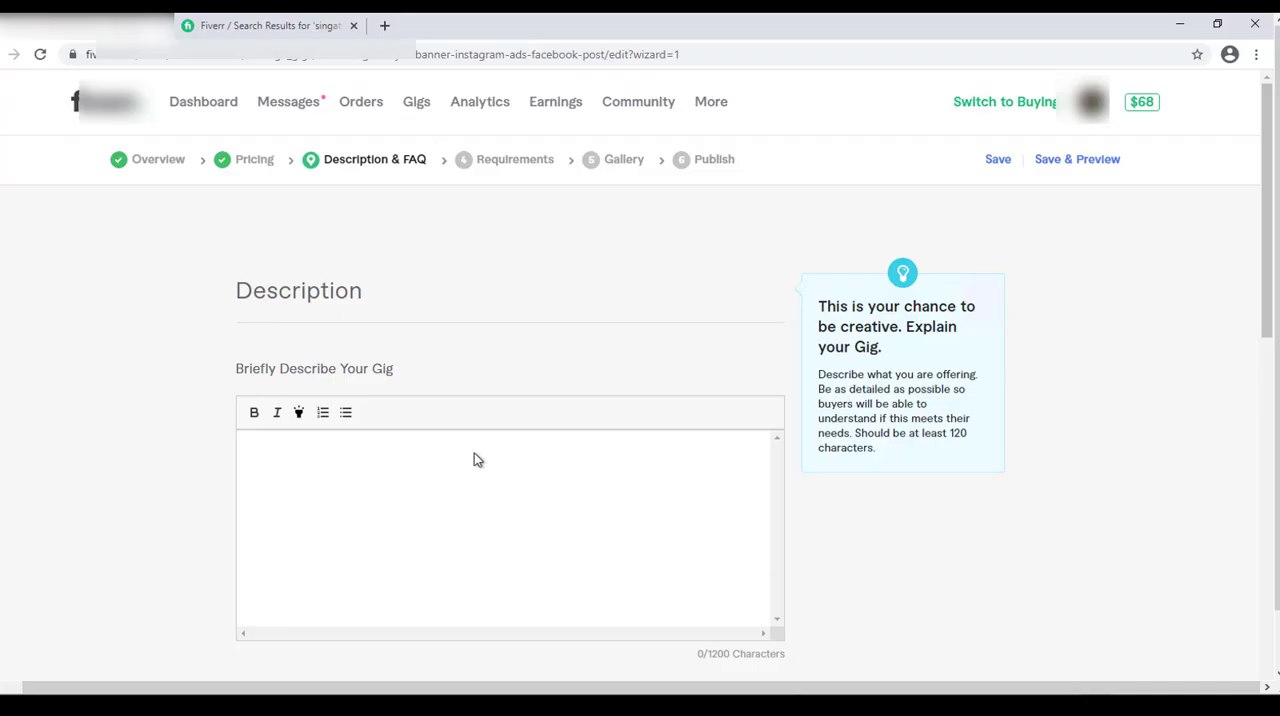
pyautogui.doubleClick(734, 656)
pyautogui.click(528, 530)
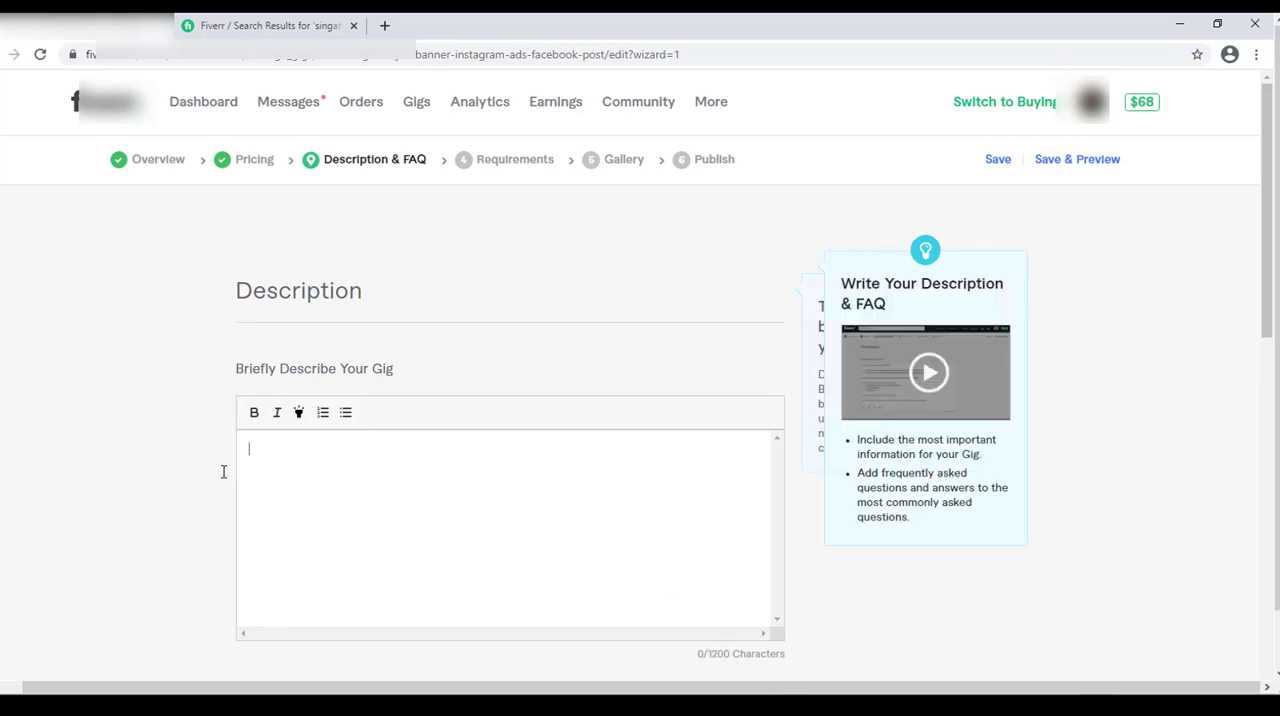
pyautogui.hotkey('ctrl', 'v')
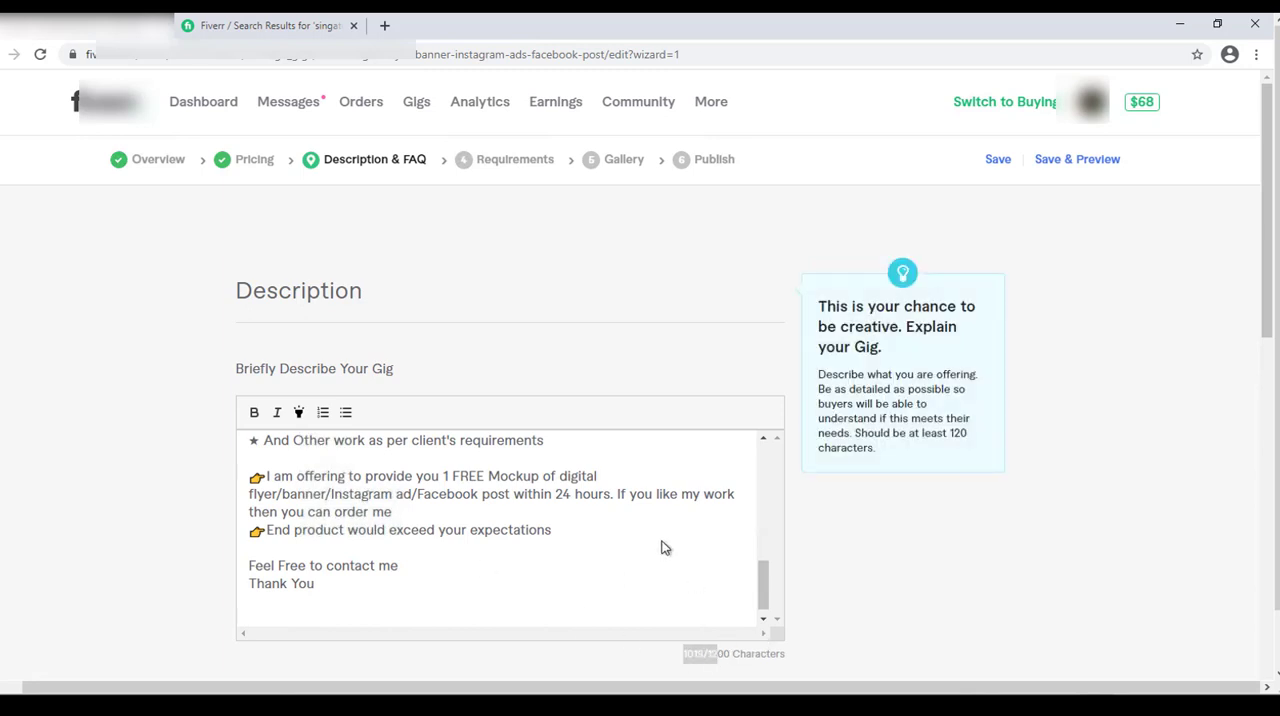
# Make the description's opening line "I will create digital flyer banner Instagram ads, Facebook post" bold.
pyautogui.moveTo(763, 580); pyautogui.dragTo(770, 440)
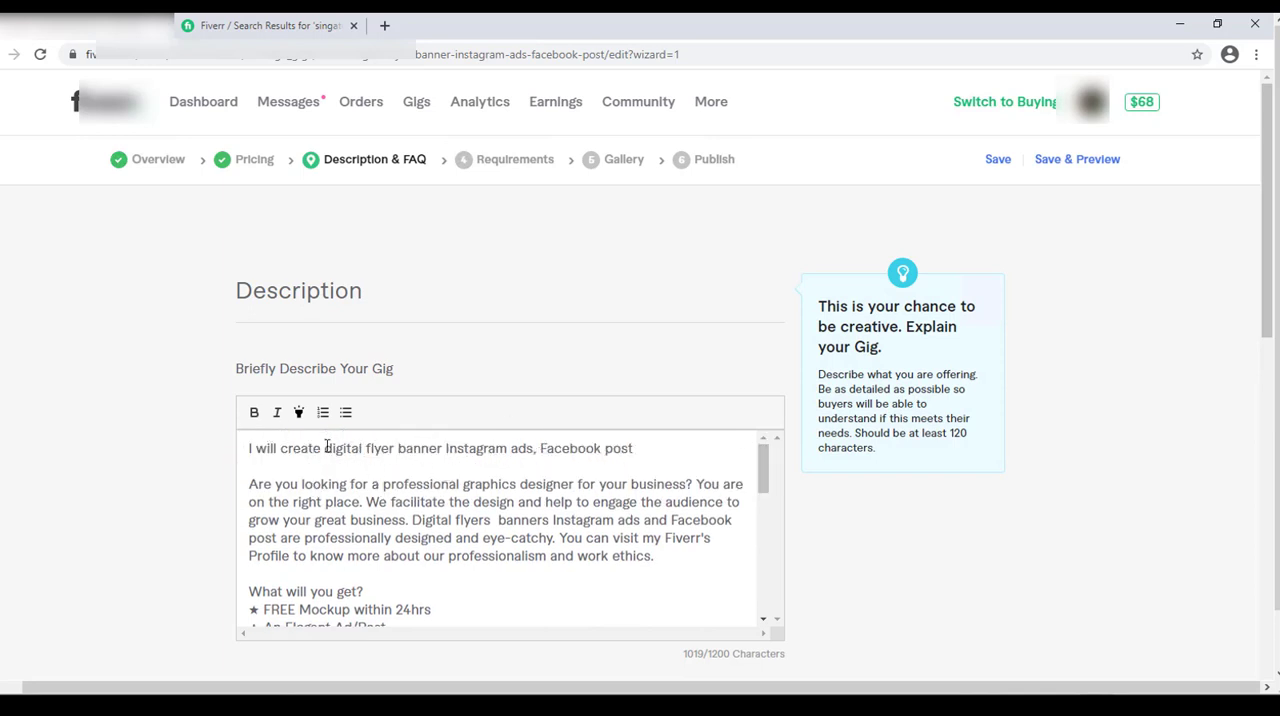
pyautogui.moveTo(326, 449); pyautogui.dragTo(398, 452)
pyautogui.click(505, 449)
pyautogui.tripleClick(577, 445)
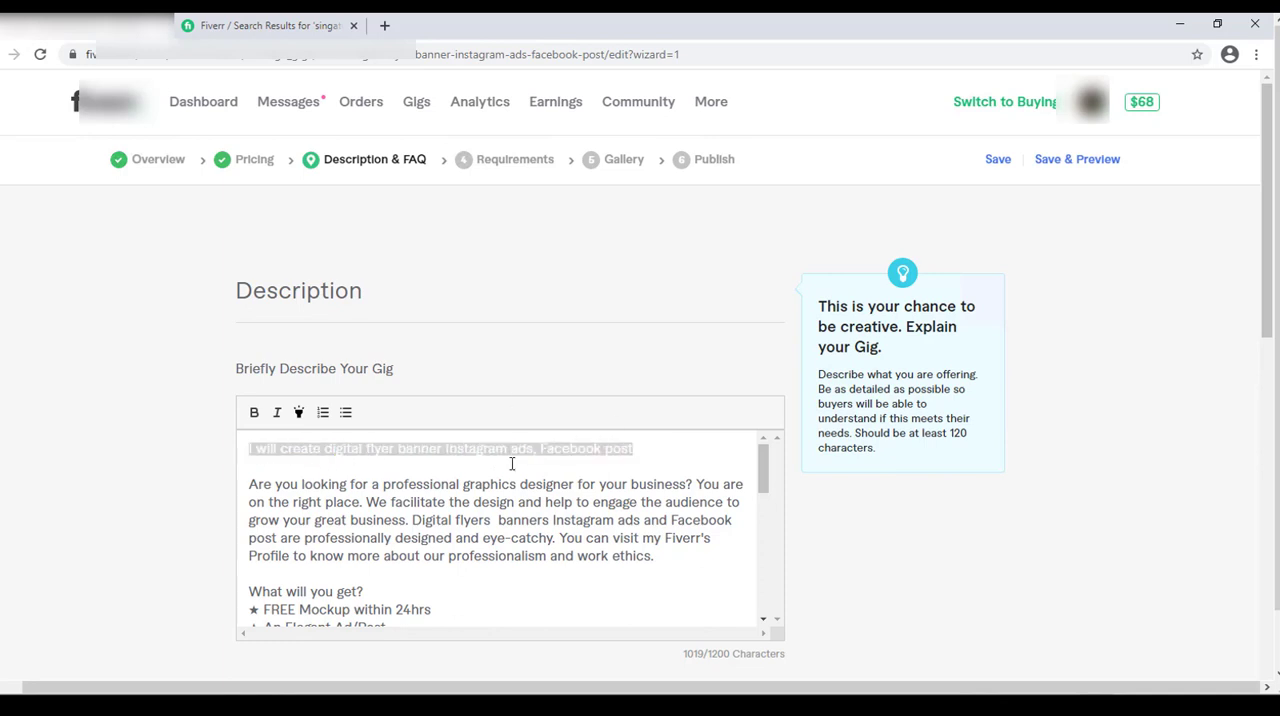
pyautogui.click(256, 414)
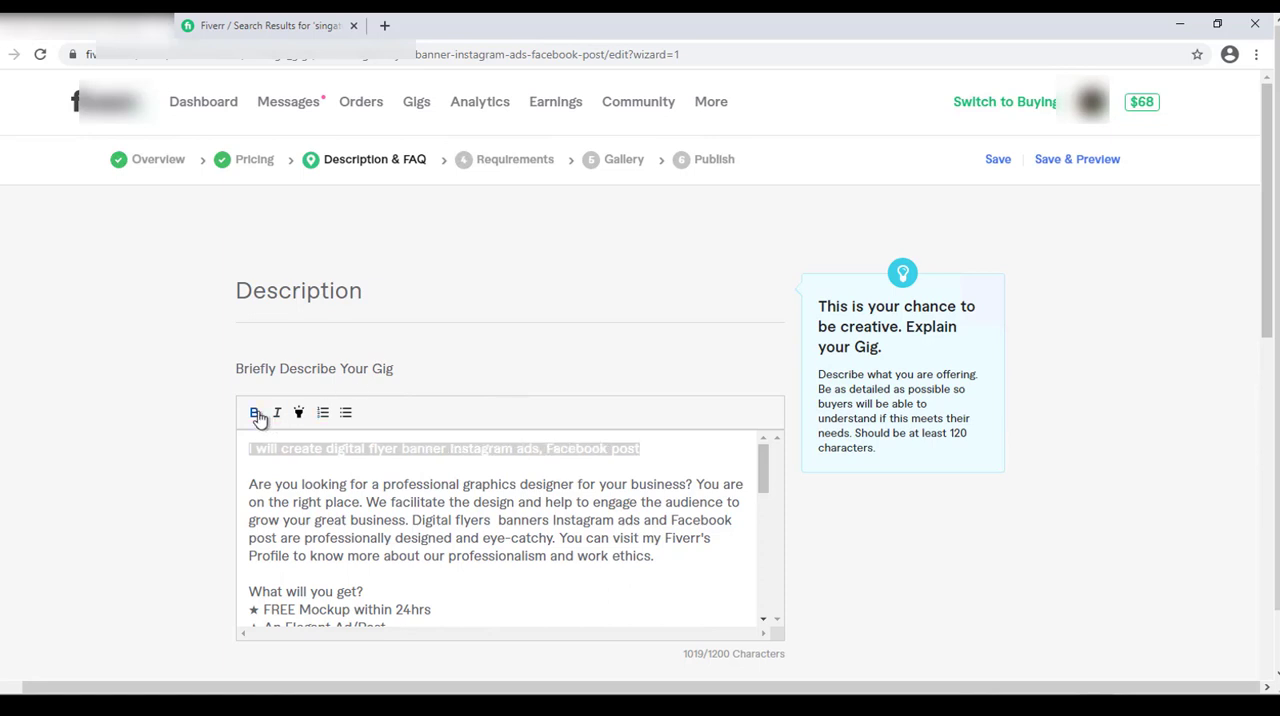
pyautogui.click(467, 472)
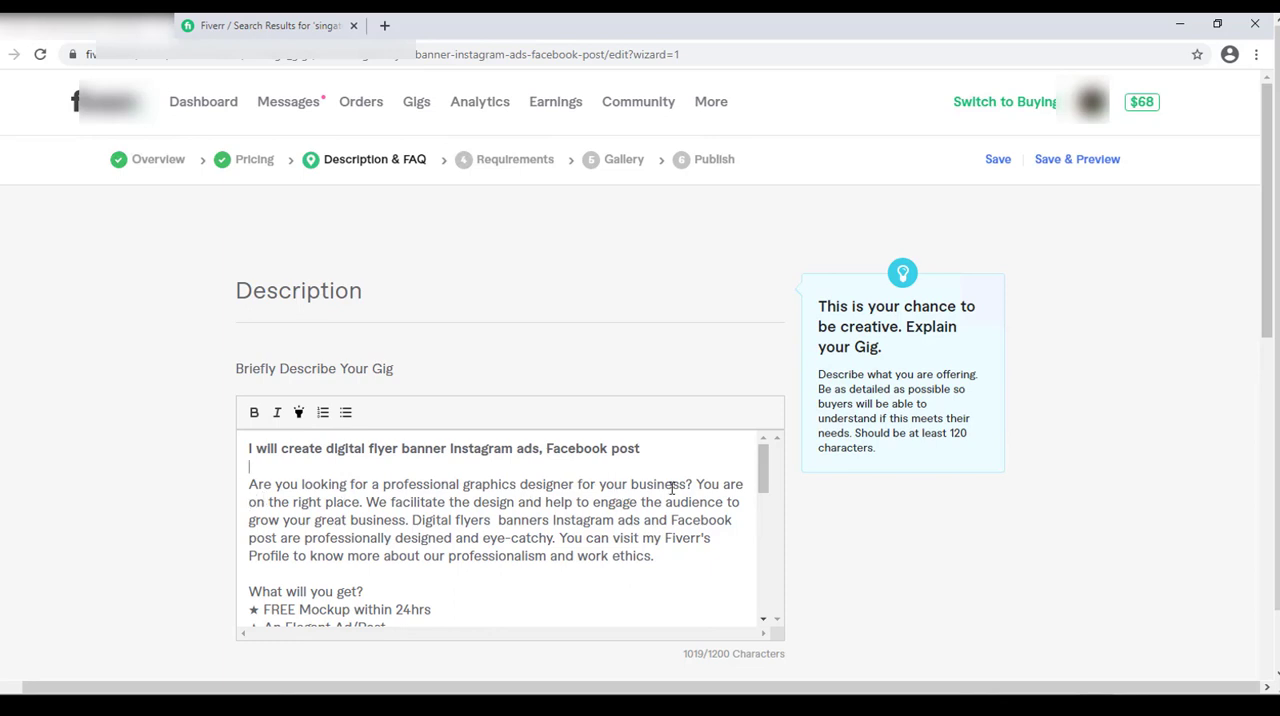
# Review the description's title line and introductory paragraph about the design services.
pyautogui.click(328, 470)
pyautogui.keyDown('shift'); pyautogui.click(760, 476); pyautogui.keyUp('shift')
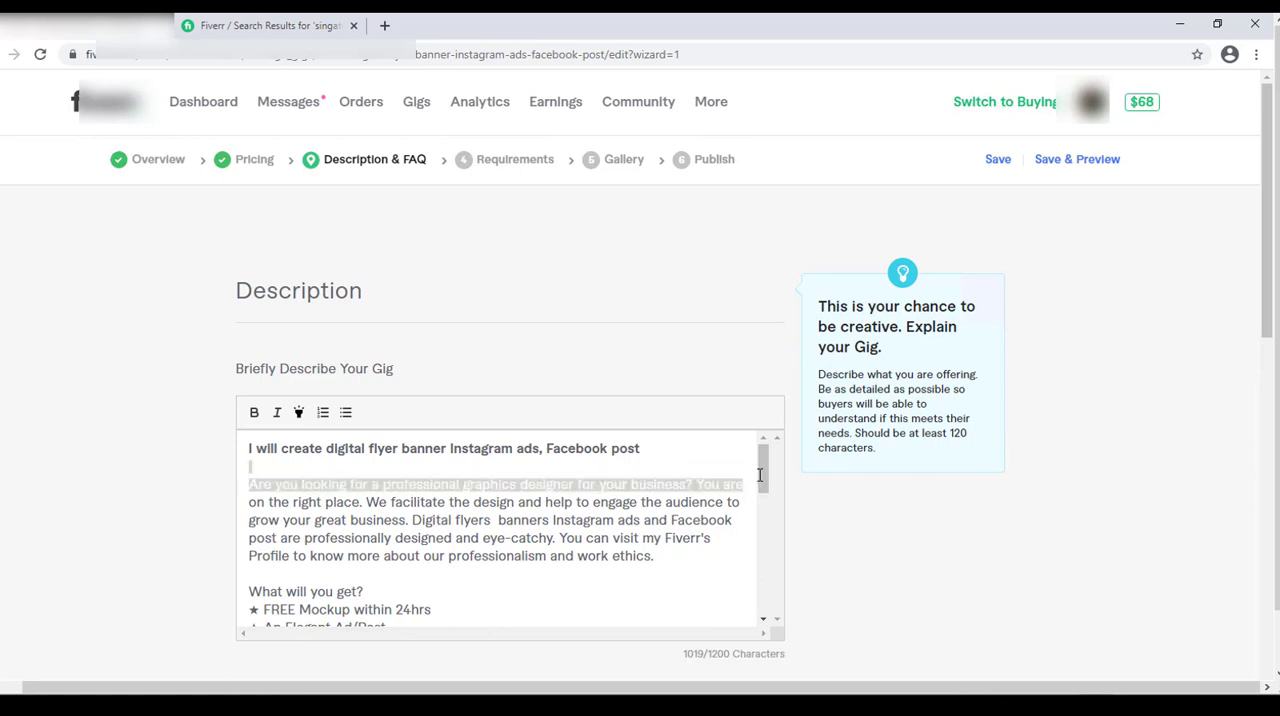
pyautogui.click(760, 476)
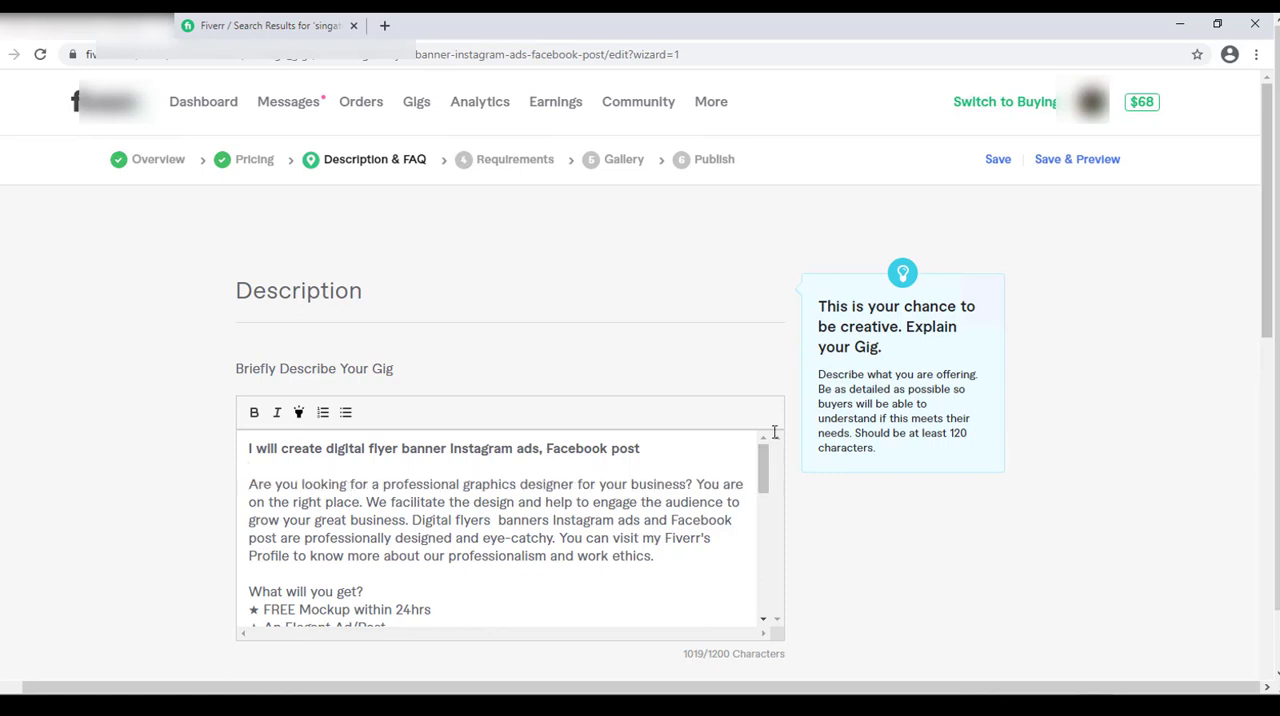
pyautogui.scroll(-1, 760, 476)
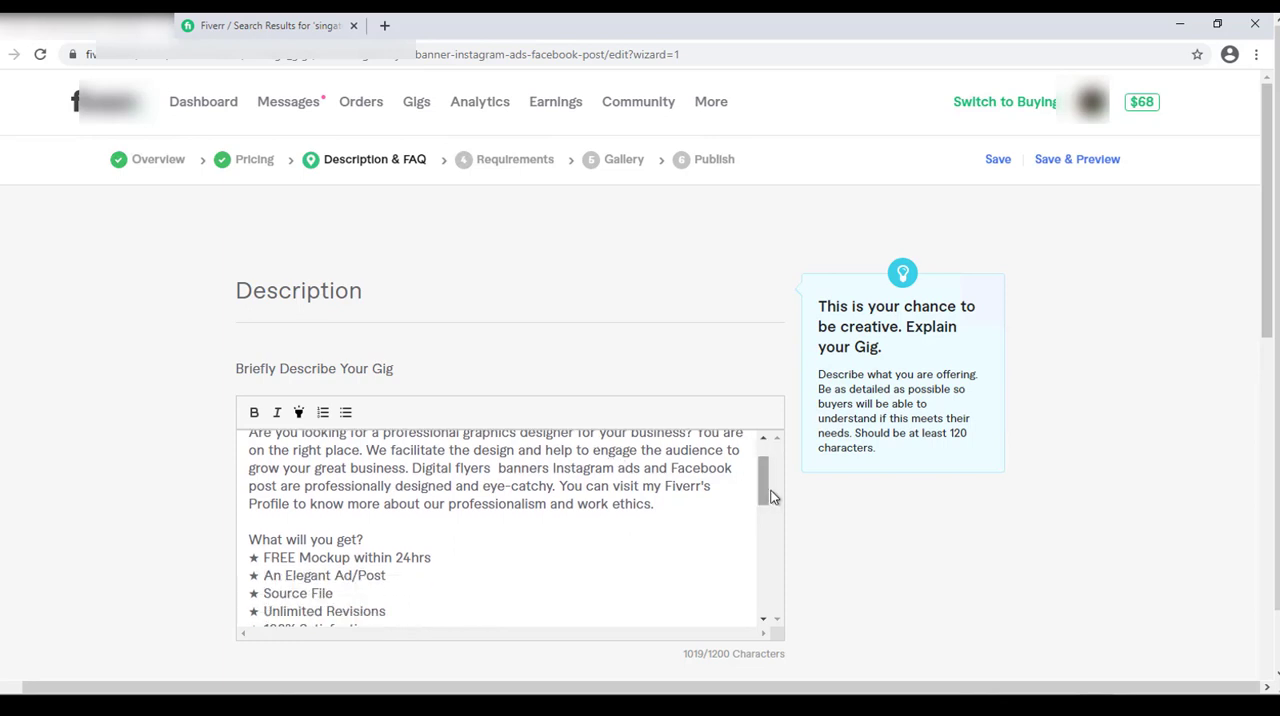
pyautogui.moveTo(772, 490); pyautogui.dragTo(764, 462)
pyautogui.scroll(1, 765, 470)
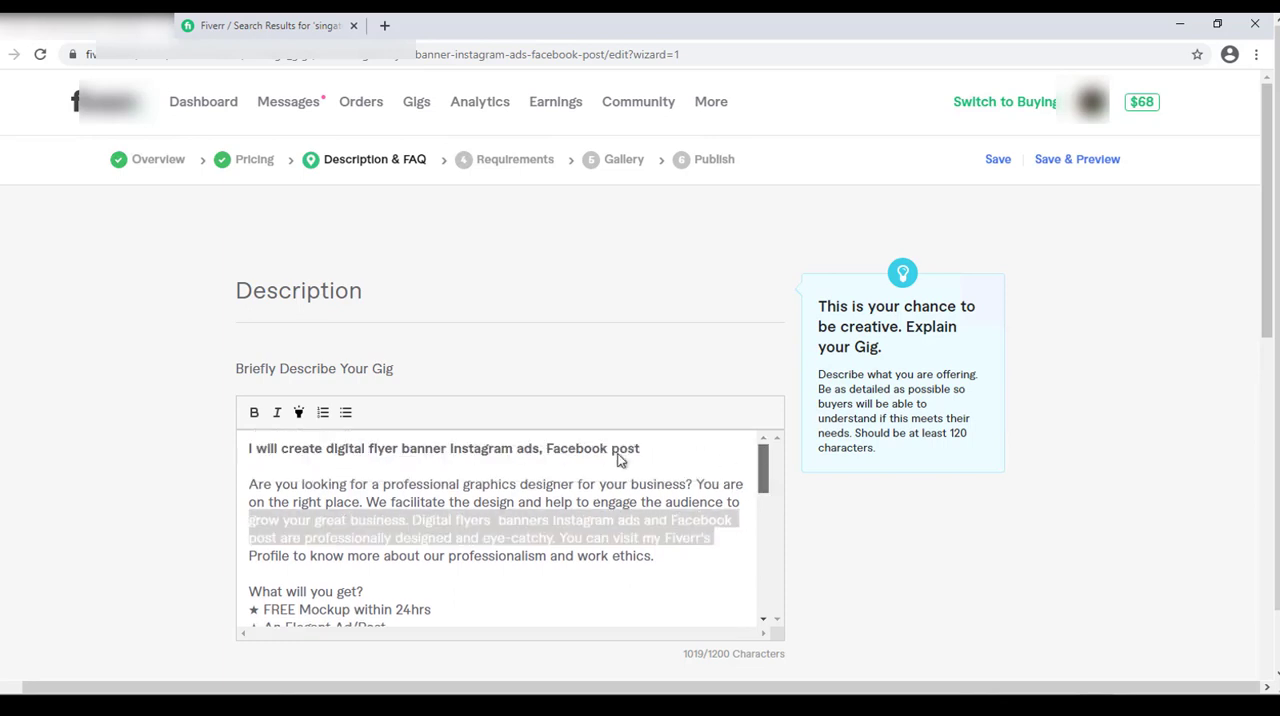
pyautogui.click(601, 452)
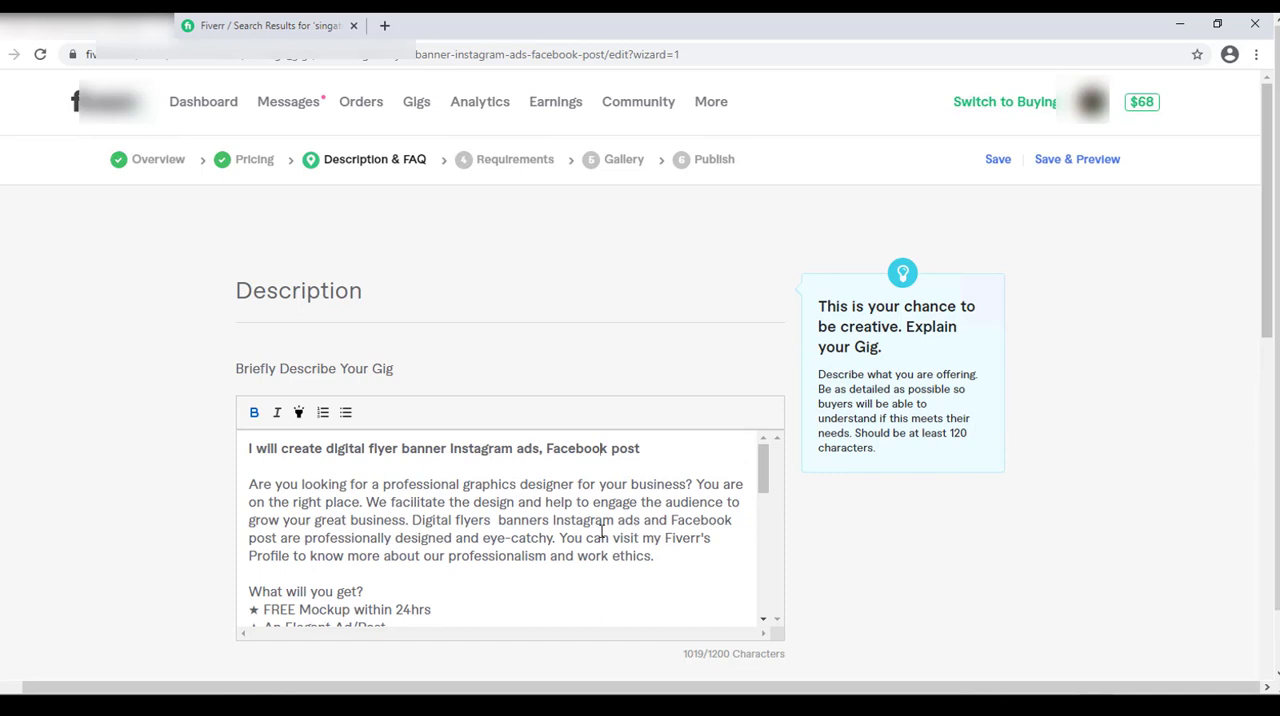
pyautogui.scroll(-1, 767, 479)
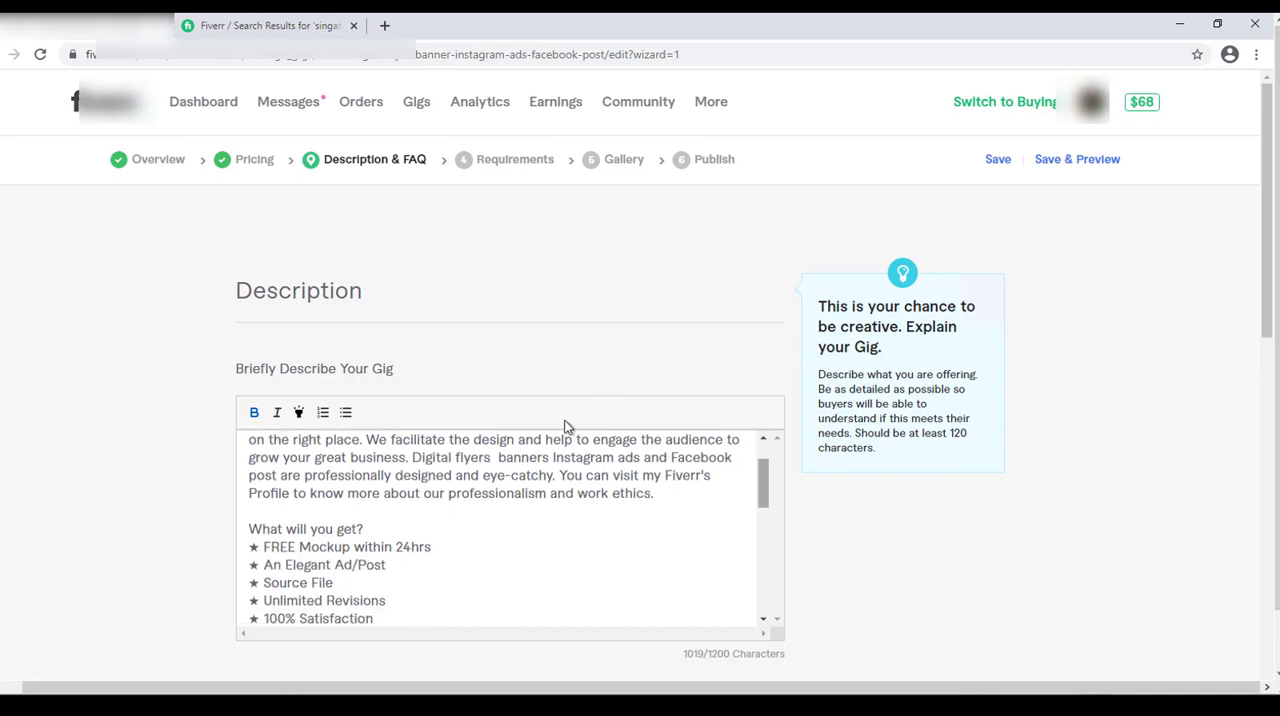
pyautogui.moveTo(414, 456); pyautogui.dragTo(476, 478)
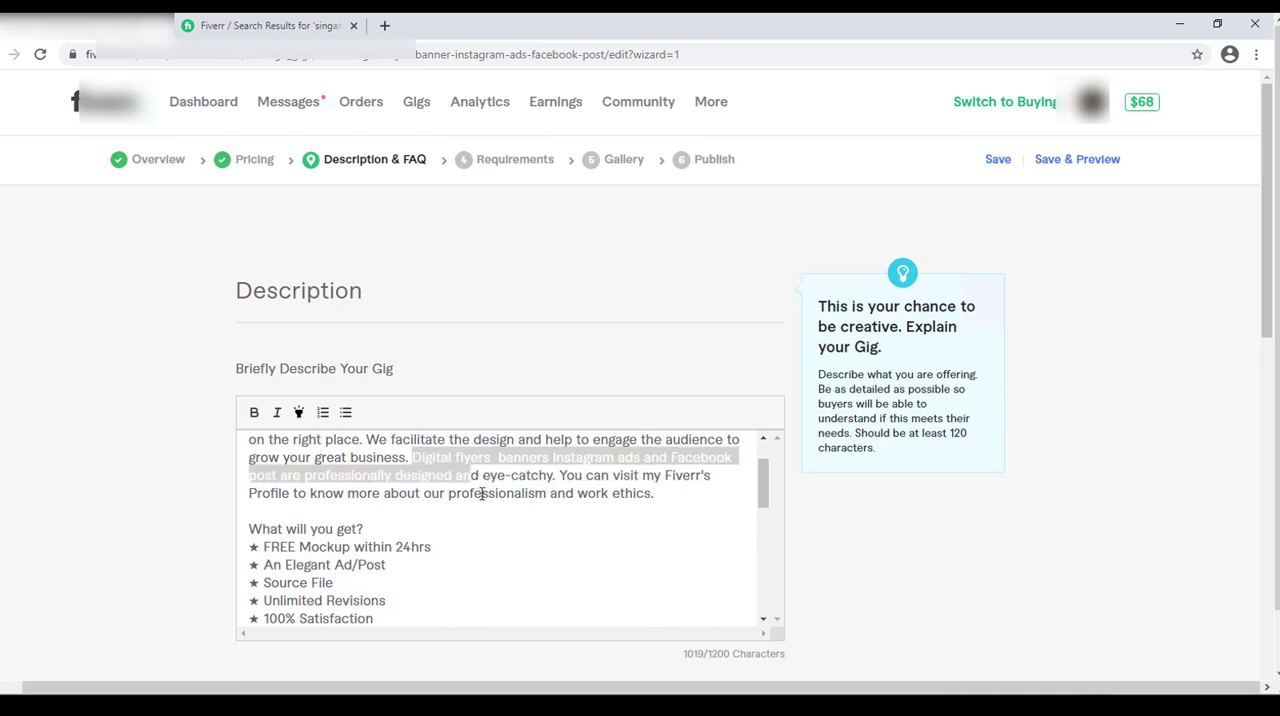
pyautogui.click(592, 559)
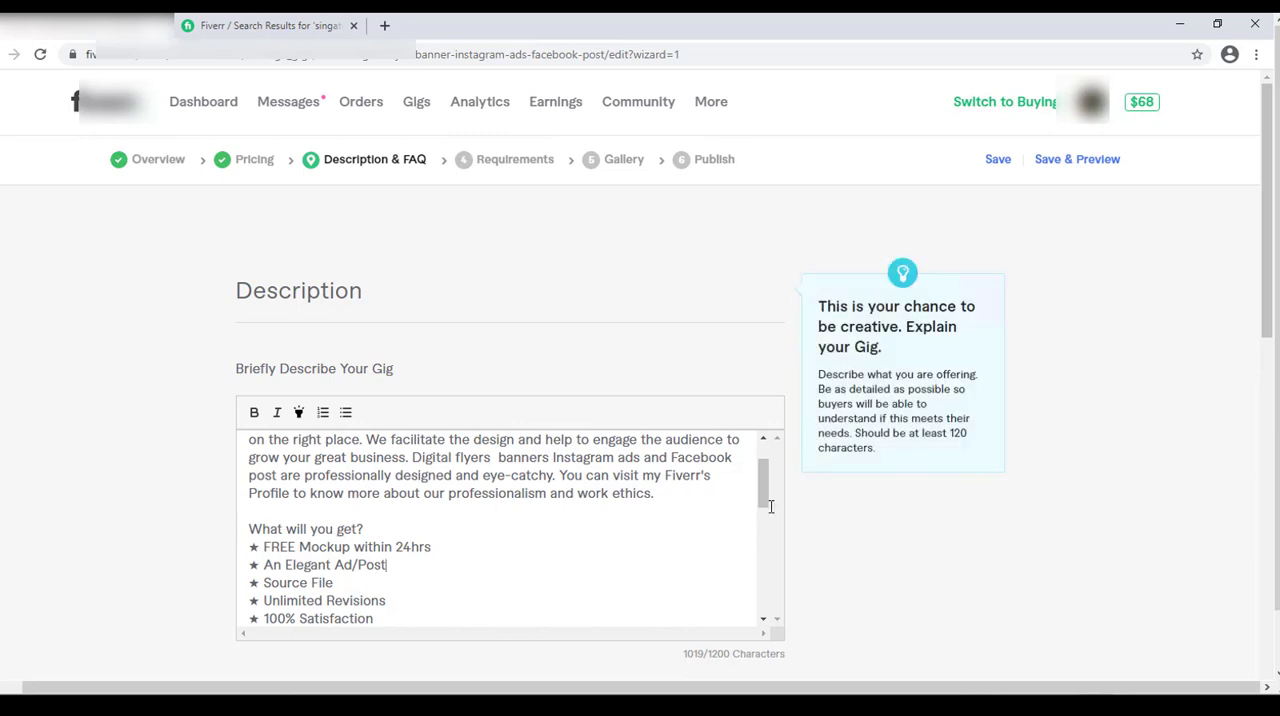
# Read through the "What will you get?" and "More Services" lists and the closing free mockup offer in the description.
pyautogui.scroll(-1, 763, 503)
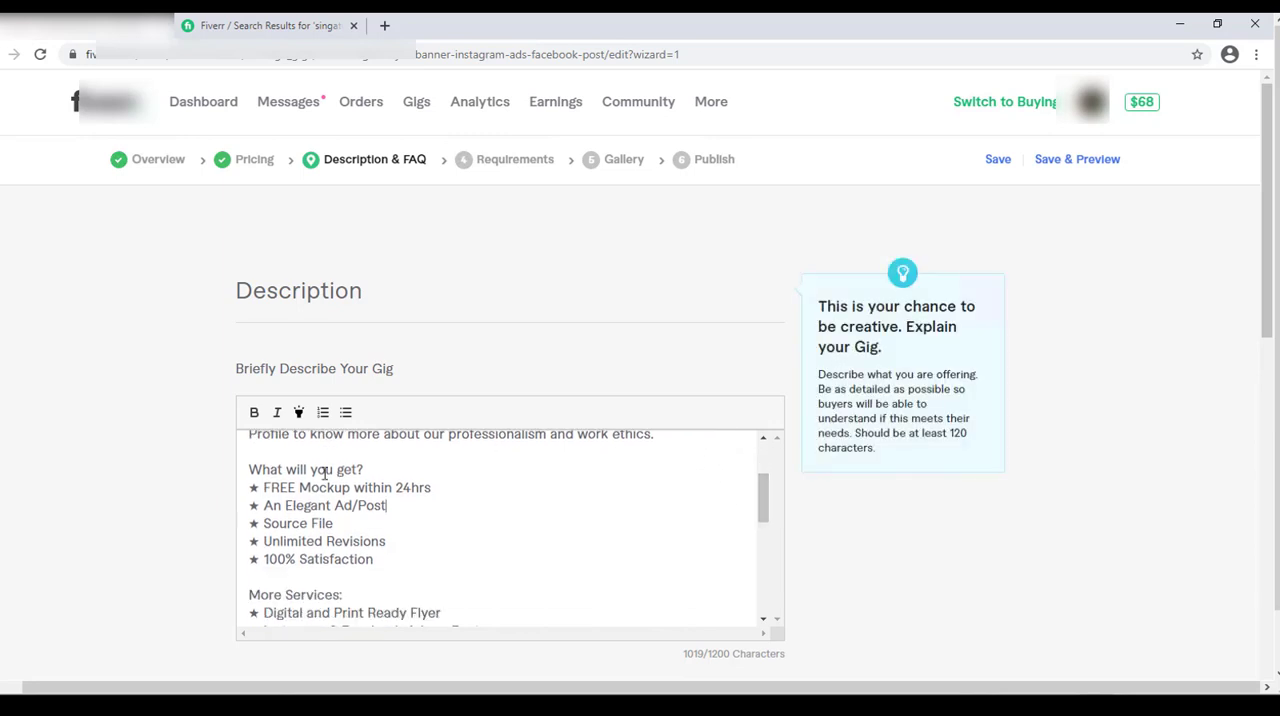
pyautogui.moveTo(264, 488); pyautogui.dragTo(432, 488)
pyautogui.click(433, 543)
pyautogui.click(374, 562)
pyautogui.moveTo(768, 498); pyautogui.dragTo(767, 515)
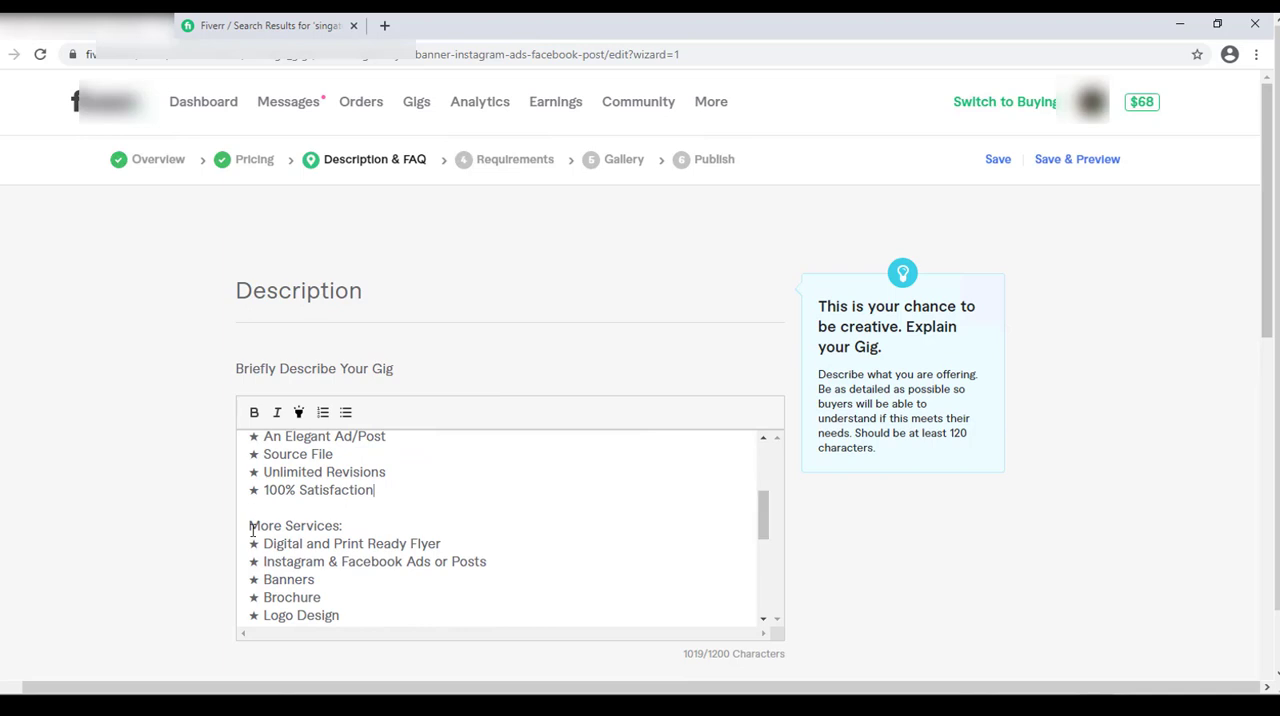
pyautogui.moveTo(250, 530); pyautogui.dragTo(327, 530)
pyautogui.click(598, 539)
pyautogui.click(770, 510)
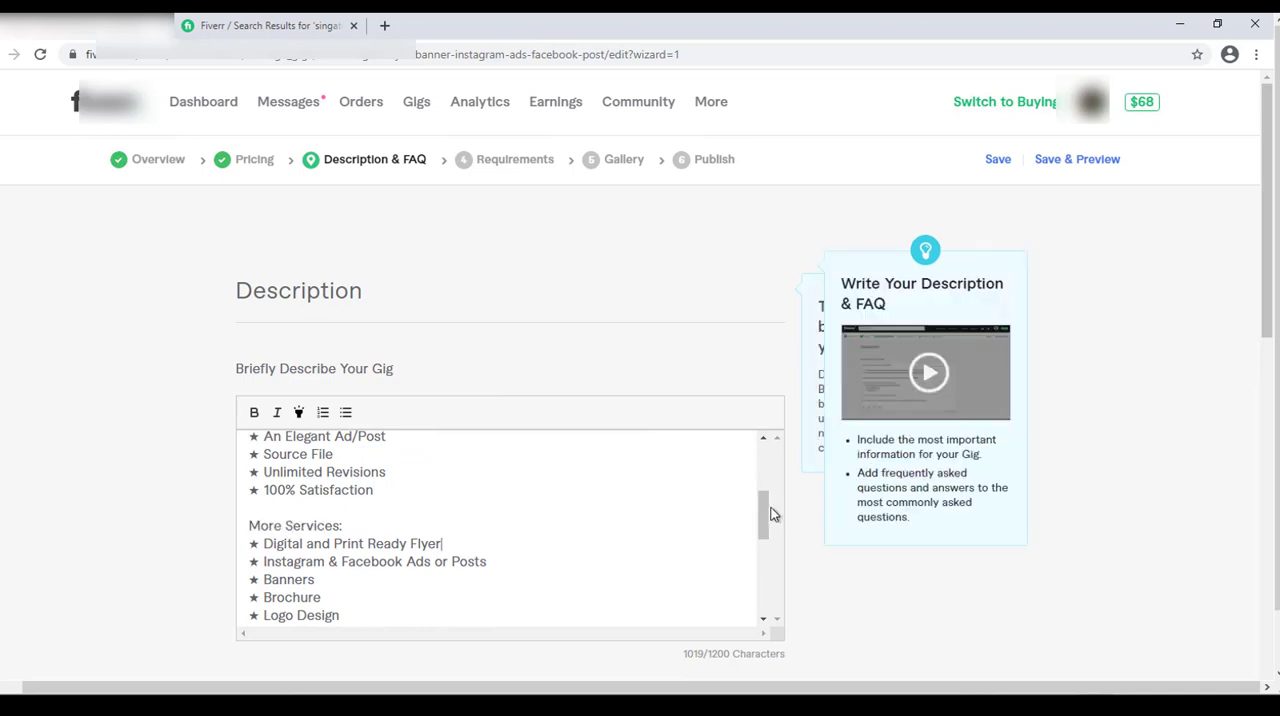
pyautogui.moveTo(768, 511); pyautogui.dragTo(766, 526)
pyautogui.click(485, 558)
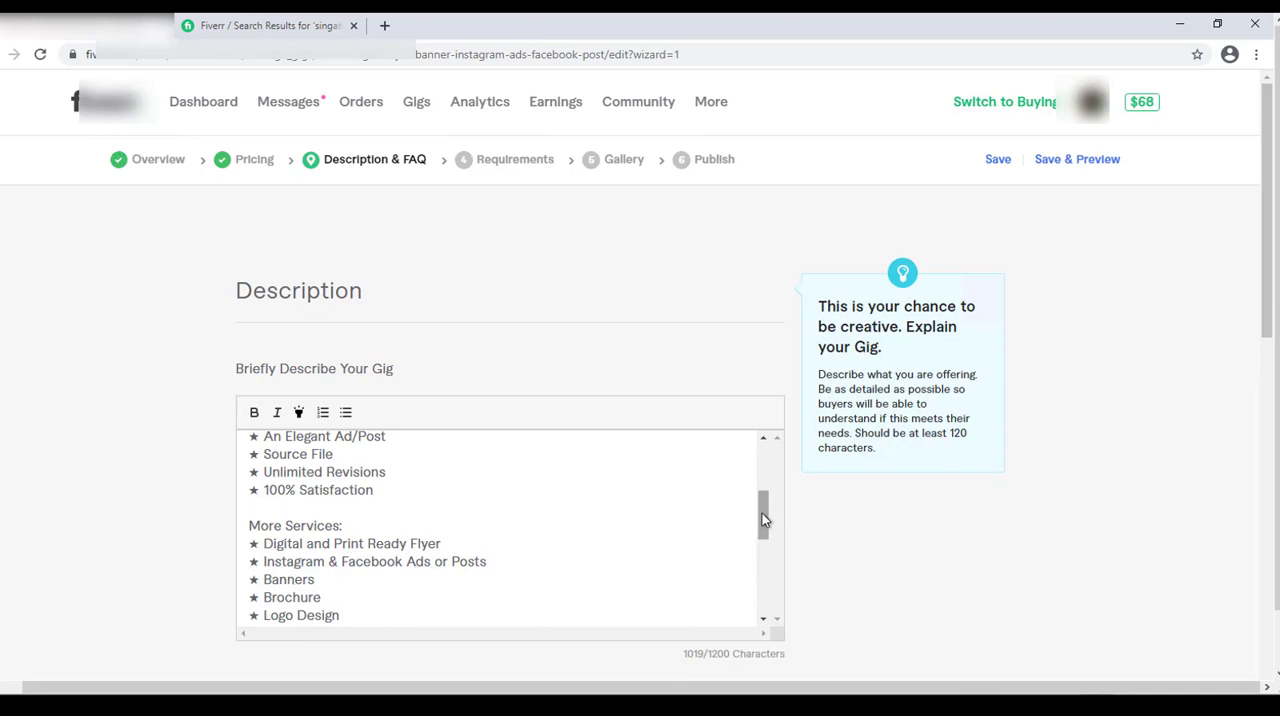
pyautogui.moveTo(762, 515); pyautogui.dragTo(761, 578)
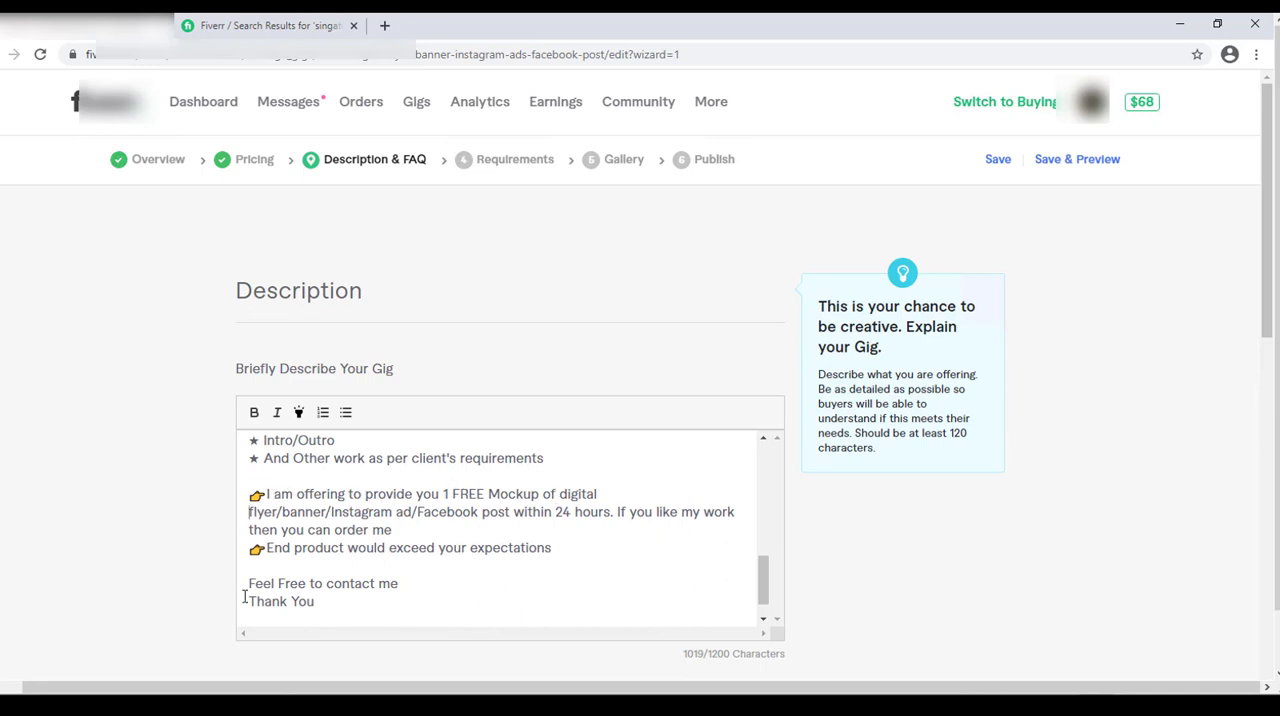
# Rejoin "digital" and "flyer" on one line in the description's free mockup offer, with spaces after the slashes in "flyer/ banner/ Instagram ad/ Facebook post".
pyautogui.press('BackSpace')
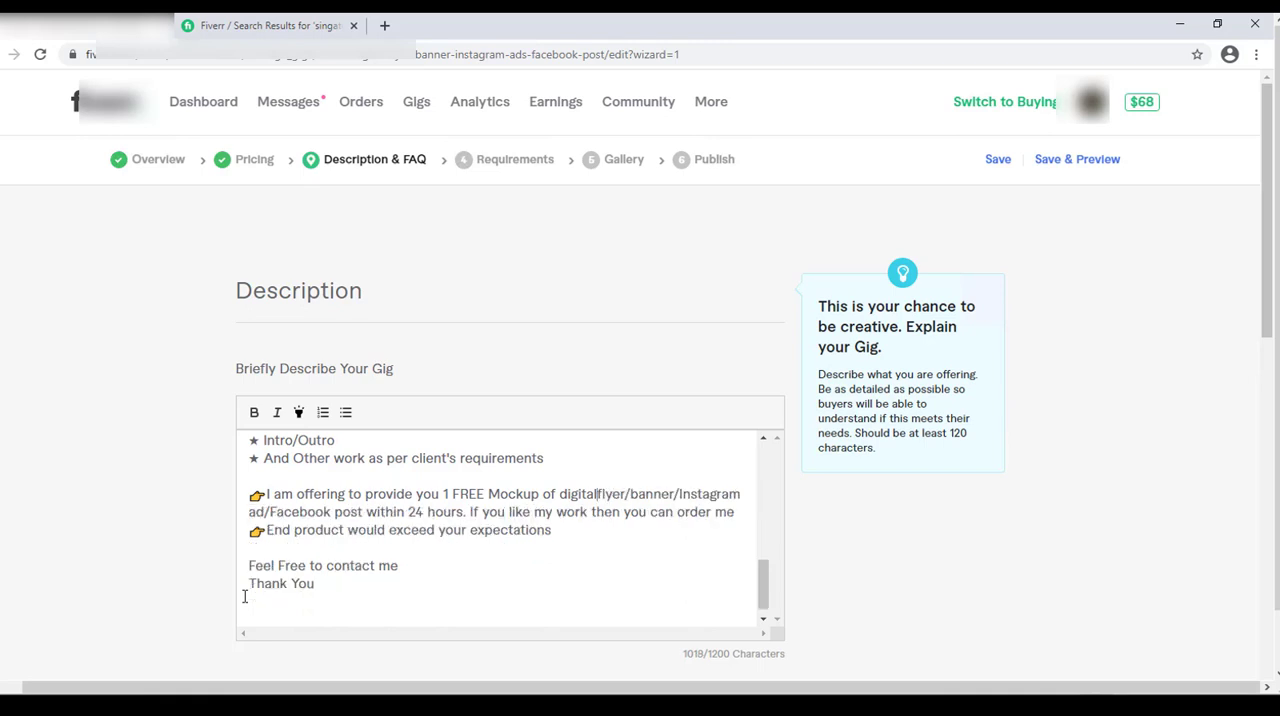
pyautogui.press('Return')
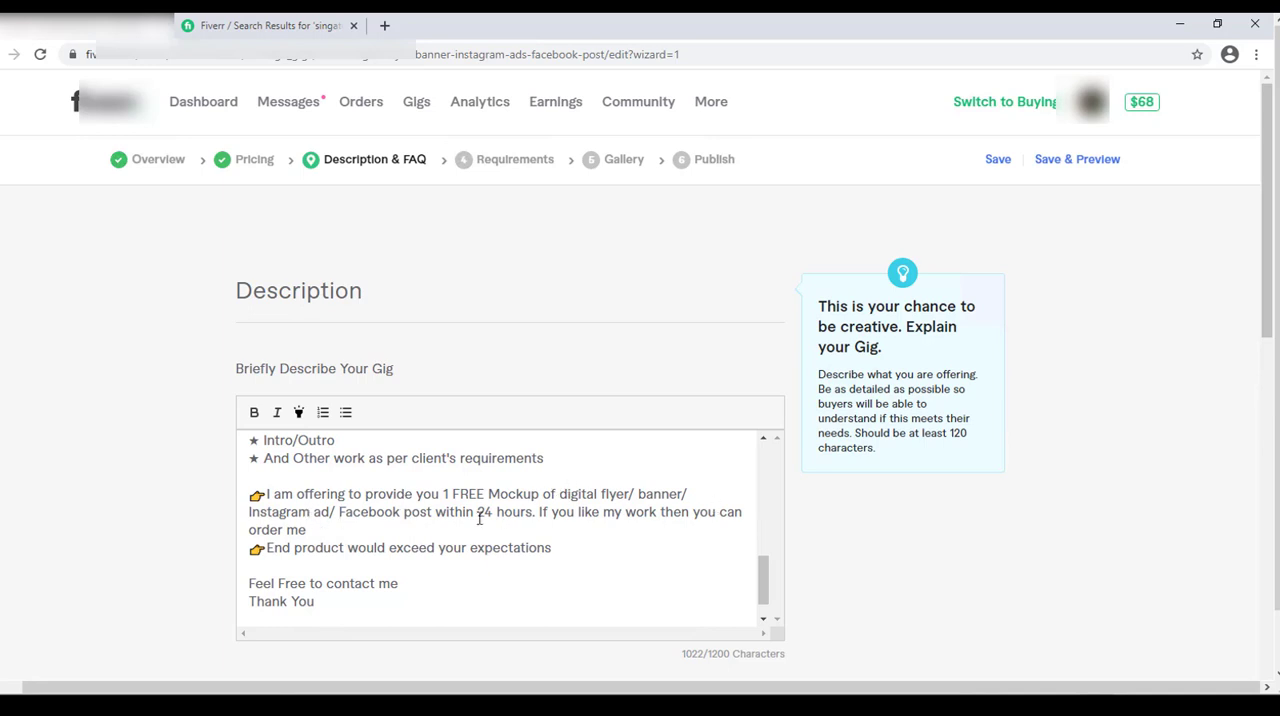
pyautogui.moveTo(765, 587); pyautogui.dragTo(765, 595)
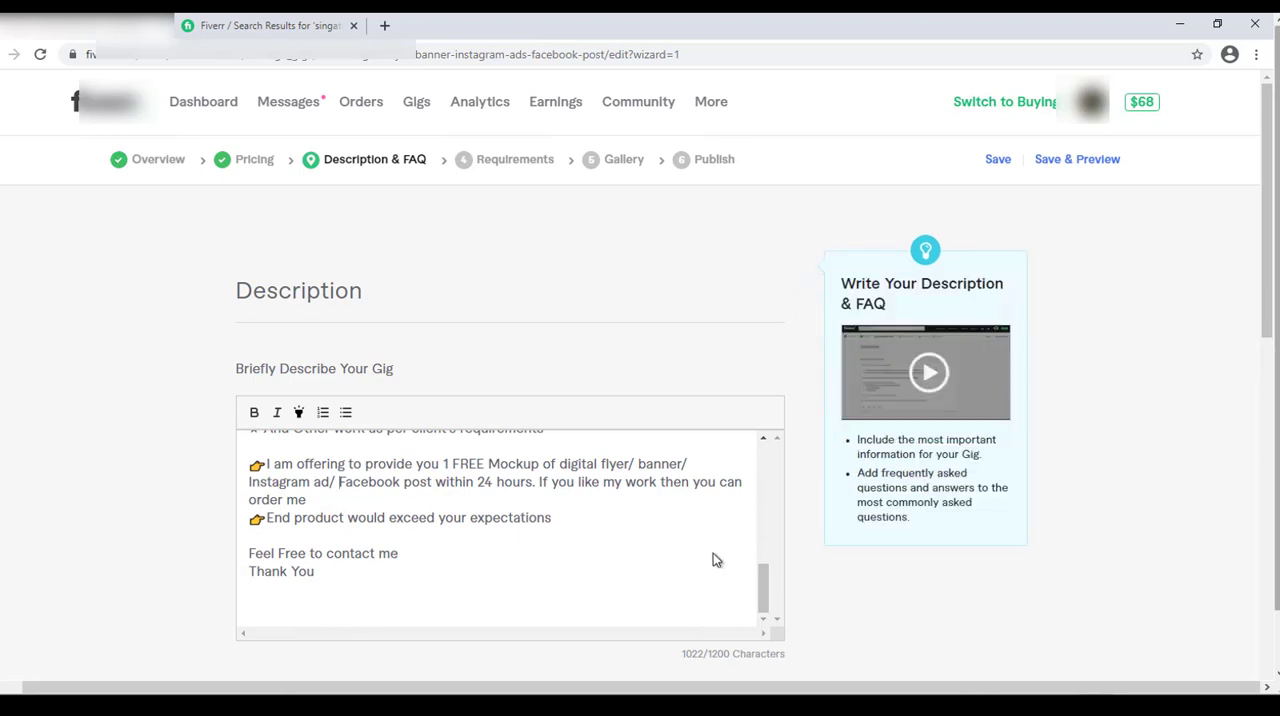
# Make "1 FREE Mockup" and "24 hours." bold and highlighted in the description's offer line, and select the "What will you get?" heading.
pyautogui.moveTo(765, 600); pyautogui.dragTo(765, 583)
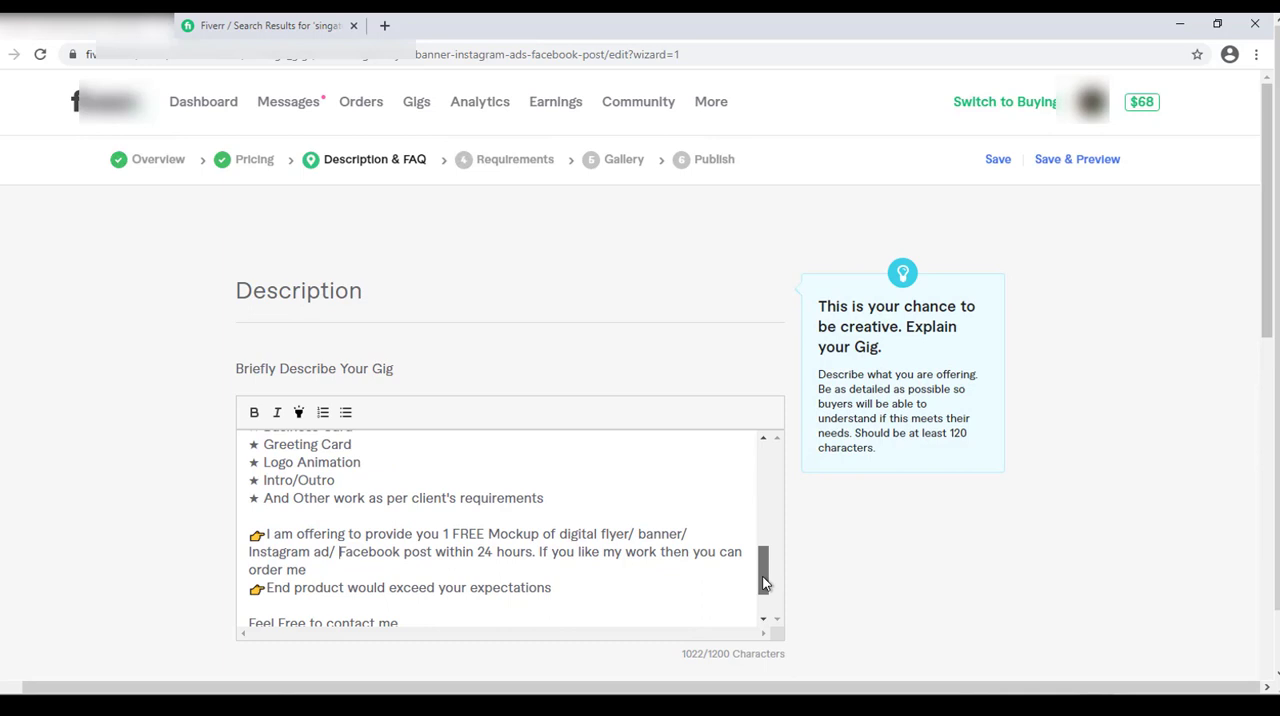
pyautogui.moveTo(266, 531); pyautogui.dragTo(697, 539)
pyautogui.moveTo(524, 533)
pyautogui.mouseDown()
pyautogui.moveTo(488, 533)
pyautogui.moveTo(538, 536)
pyautogui.mouseUp()
pyautogui.click(443, 530)
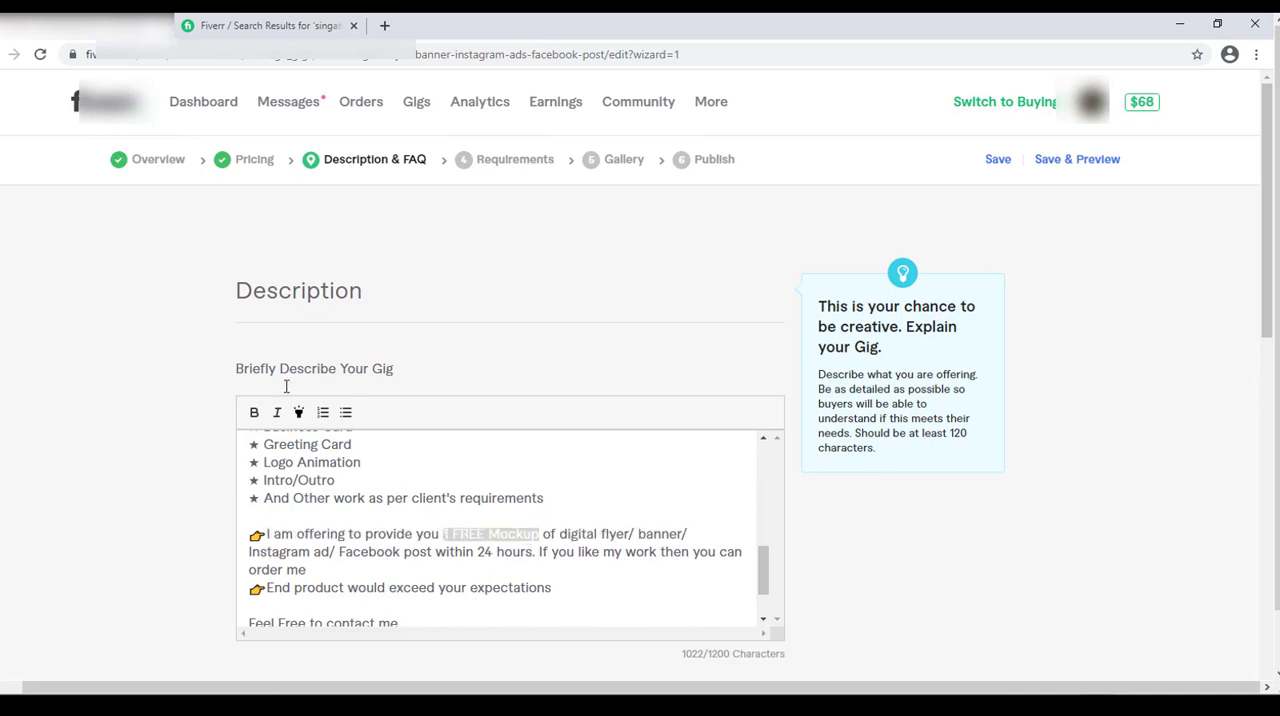
pyautogui.click(252, 415)
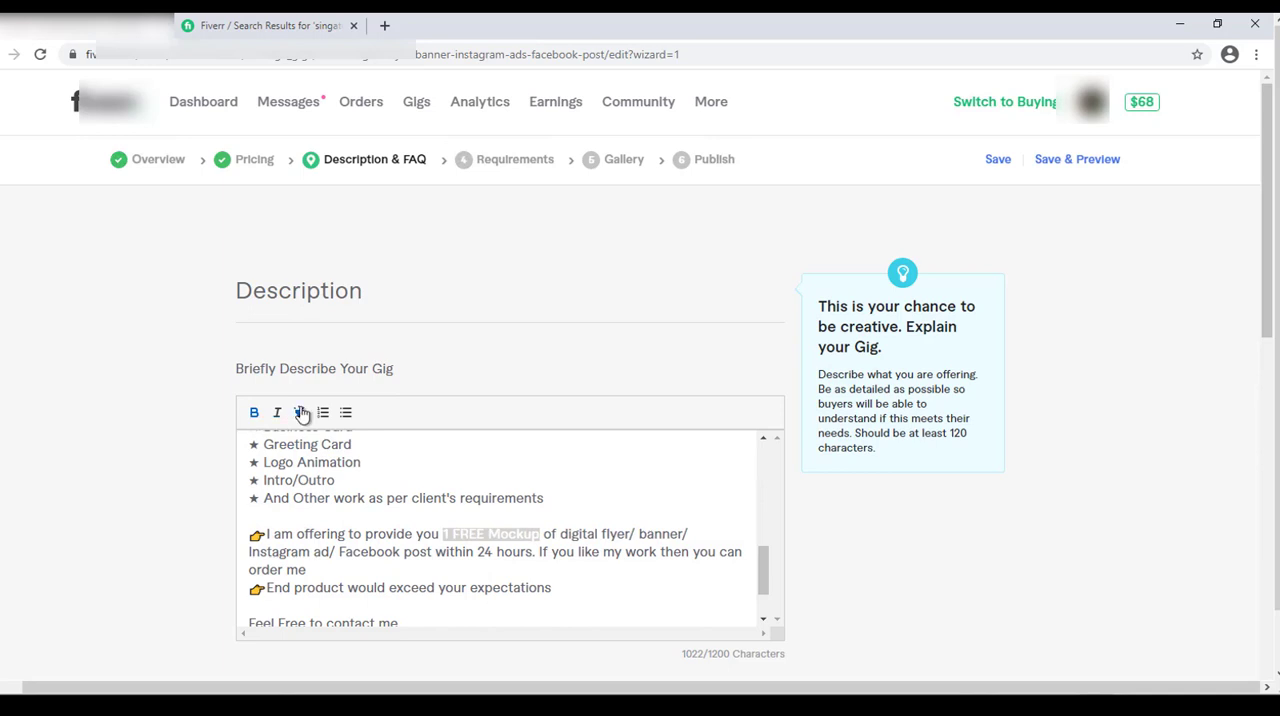
pyautogui.click(300, 413)
pyautogui.click(479, 551)
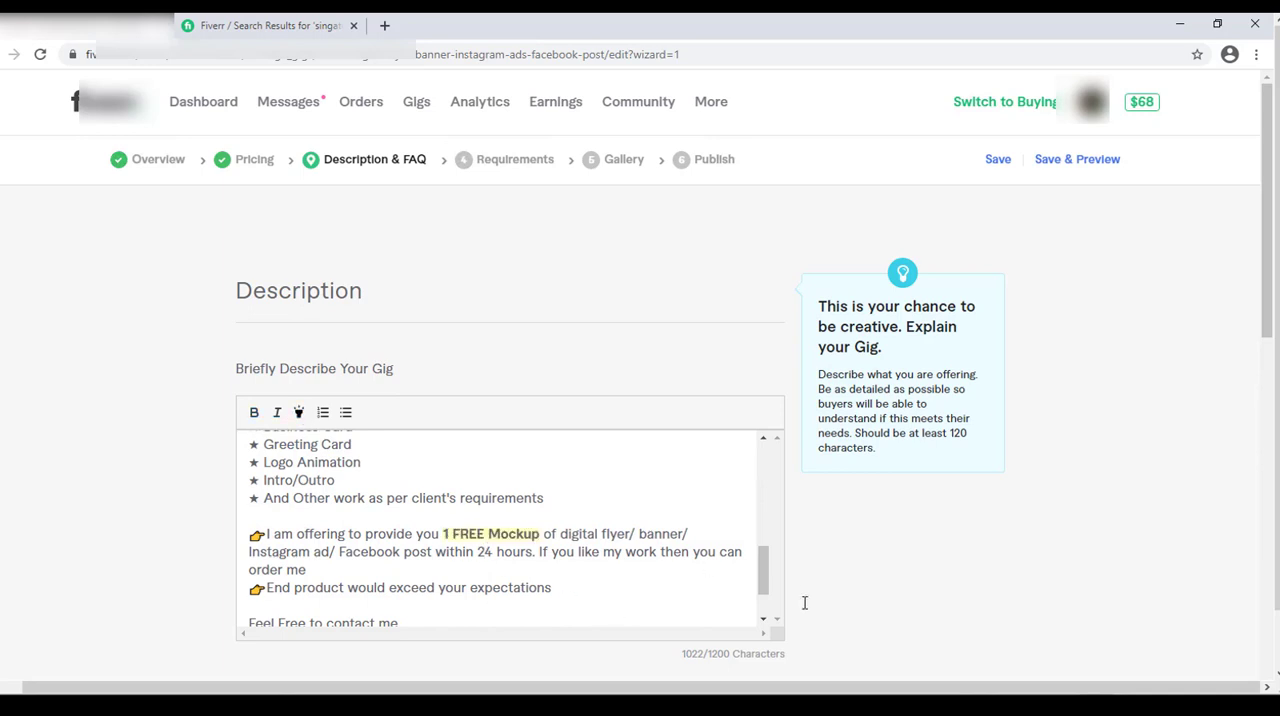
pyautogui.moveTo(763, 565); pyautogui.dragTo(764, 504)
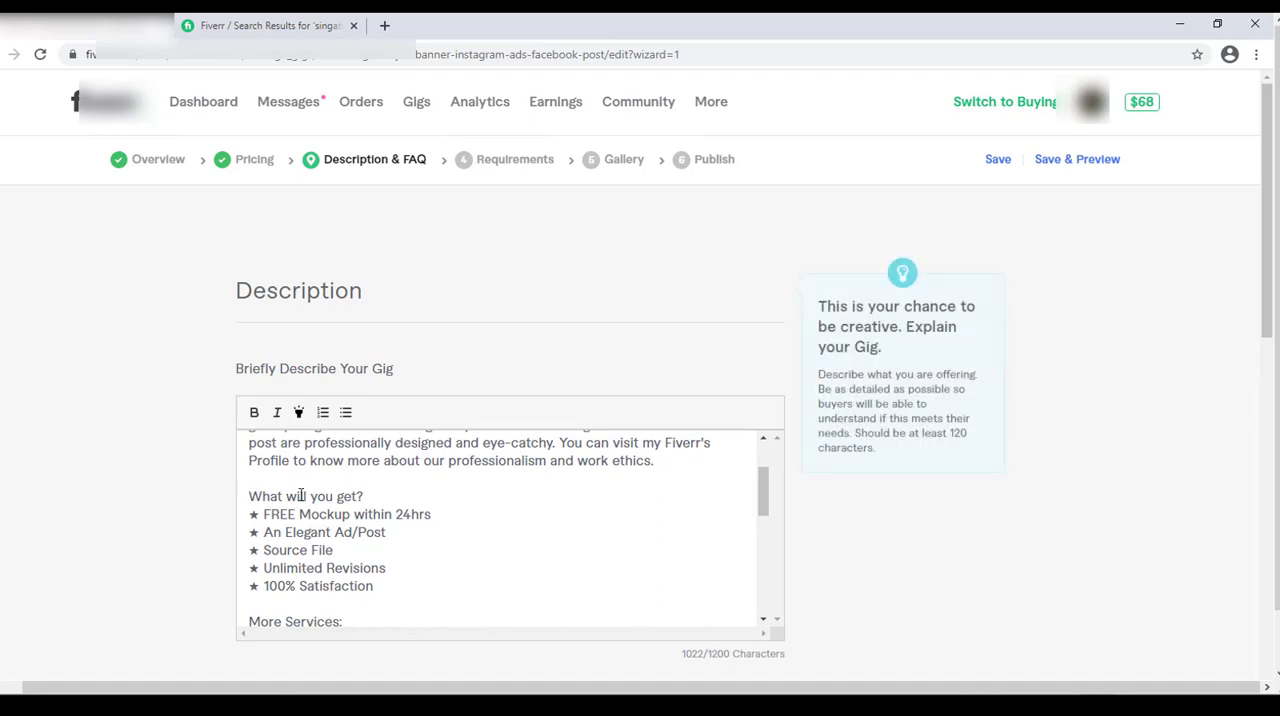
pyautogui.moveTo(249, 496); pyautogui.dragTo(366, 494)
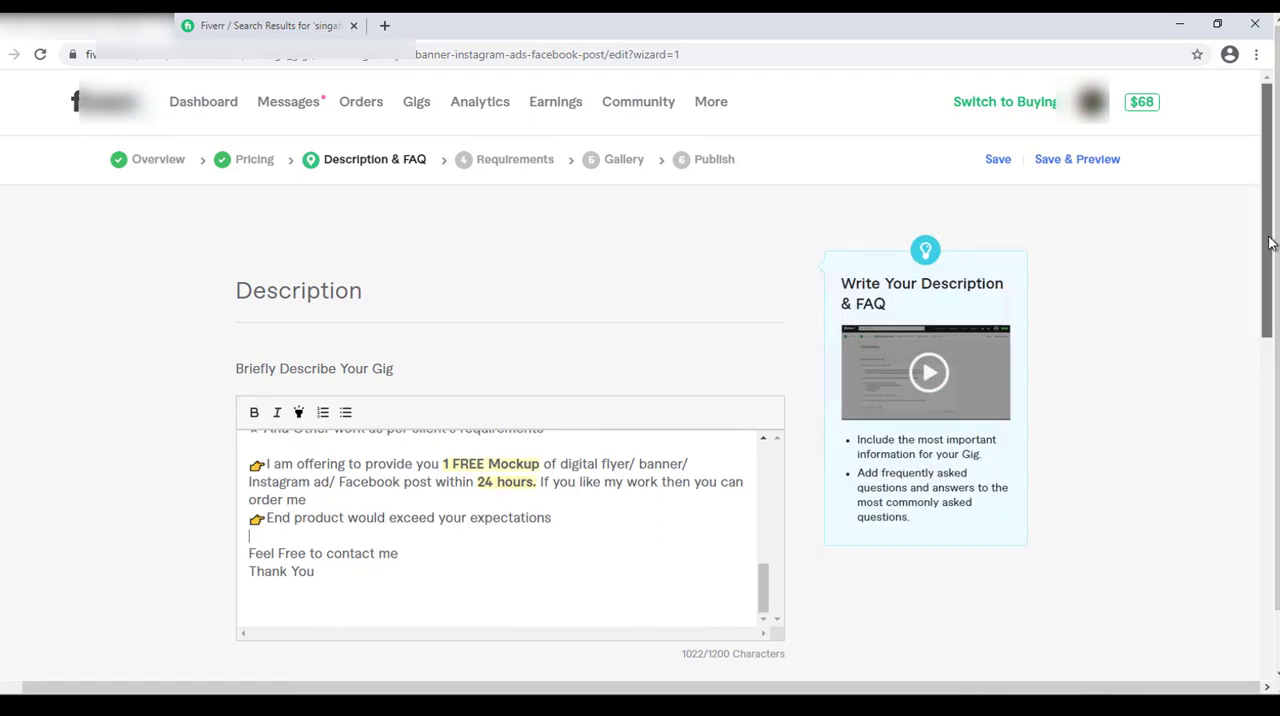
# Copy "Why do you think you are a good fit for this particular project?" from the Word document into a new FAQ question on Fiverr.
pyautogui.moveTo(1270, 243); pyautogui.dragTo(1266, 465)
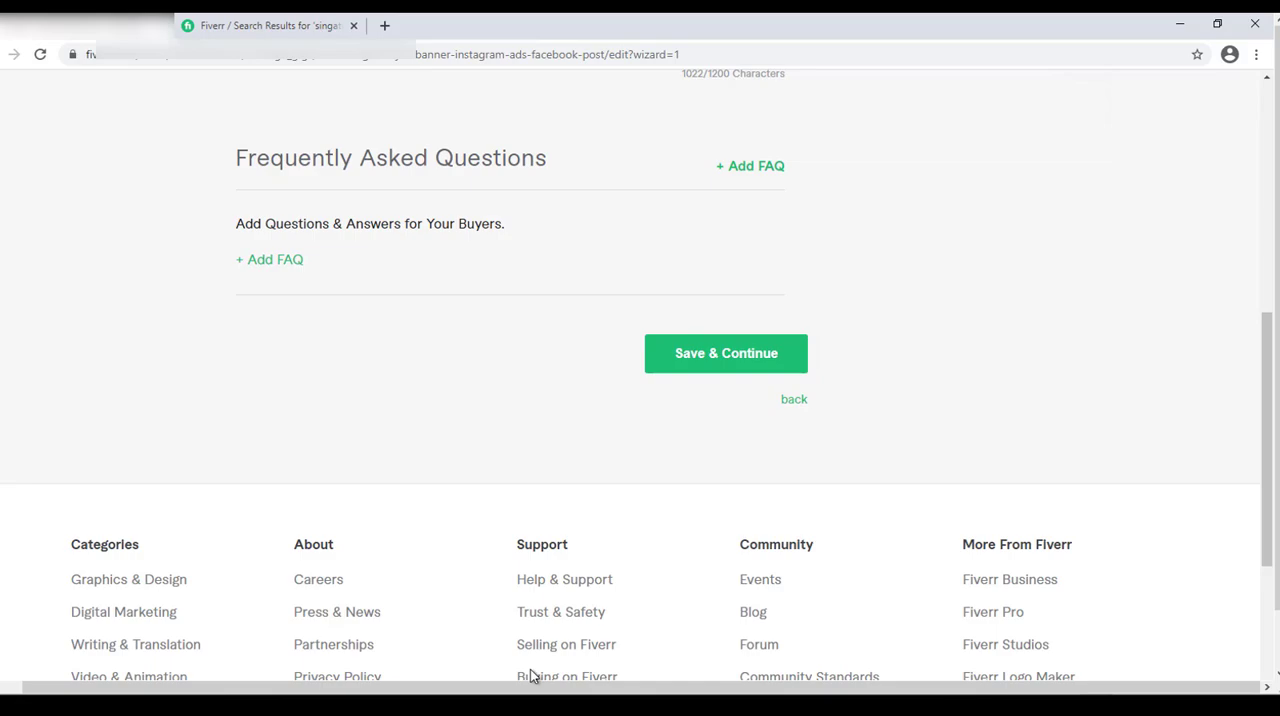
pyautogui.hotkey('alt', 'Tab')
pyautogui.click(698, 481)
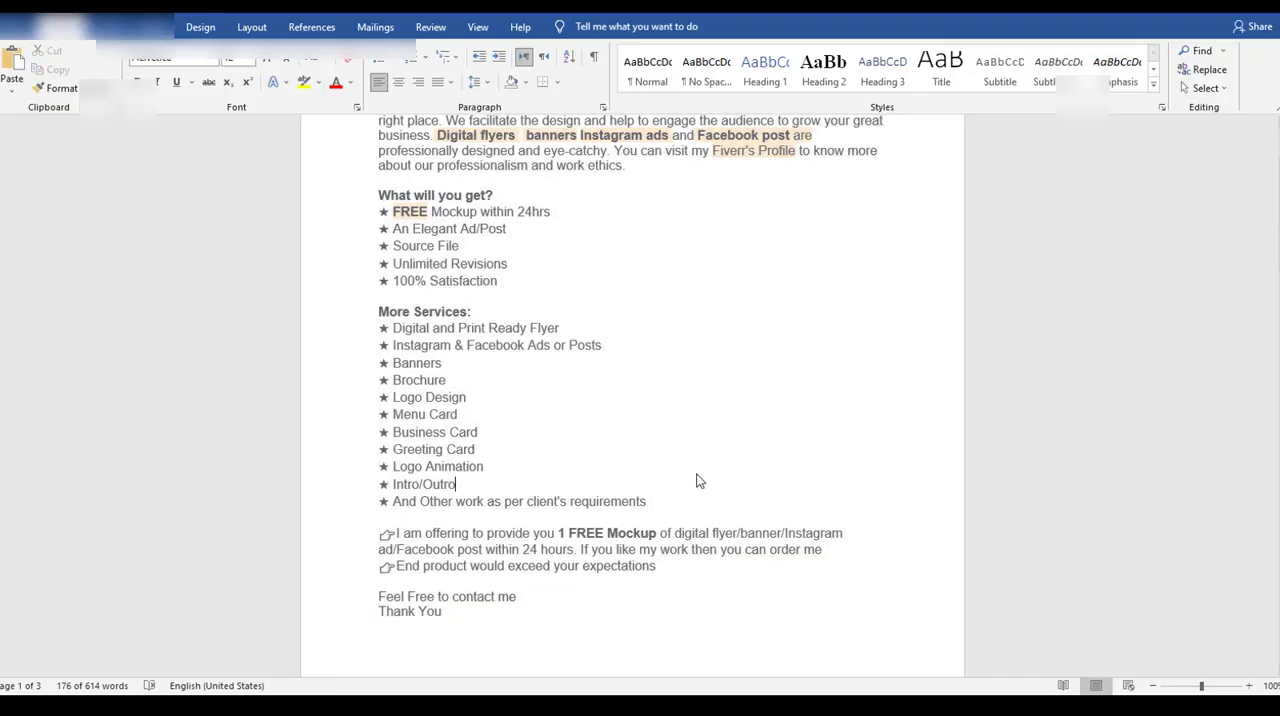
pyautogui.scroll(-15, 851, 130)
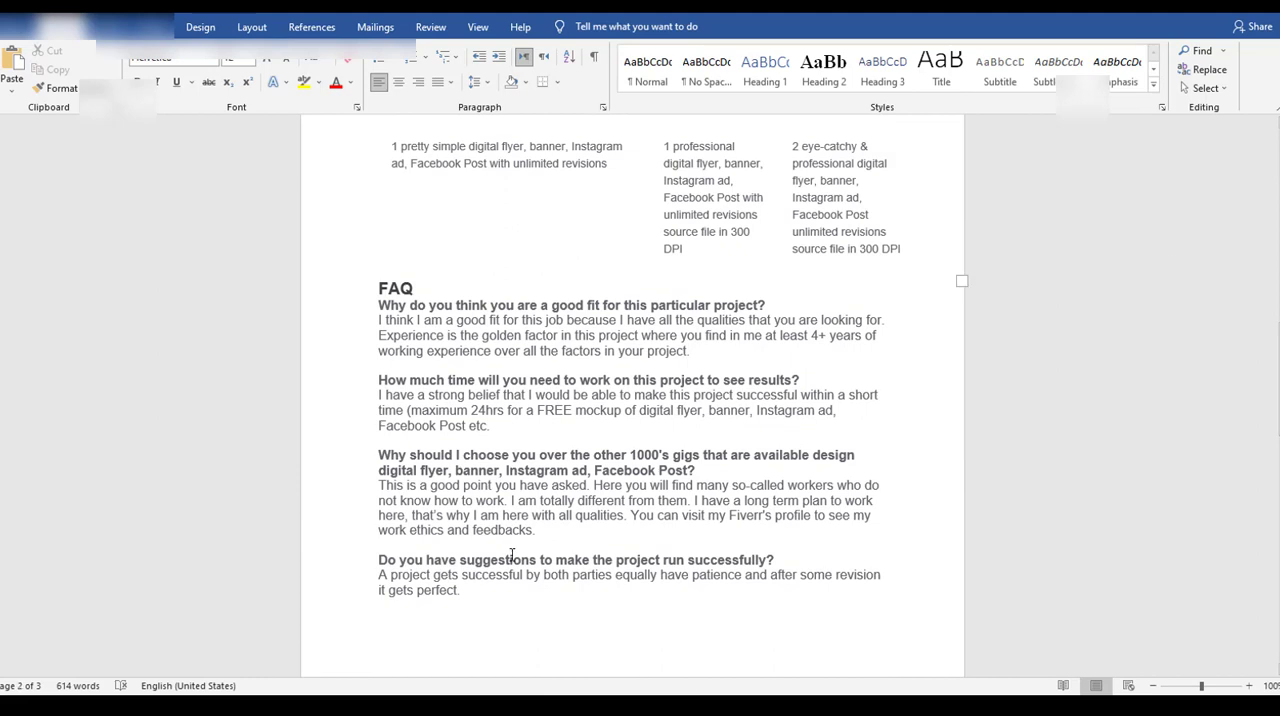
pyautogui.moveTo(378, 305); pyautogui.dragTo(771, 305)
pyautogui.hotkey('ctrl', 'c')
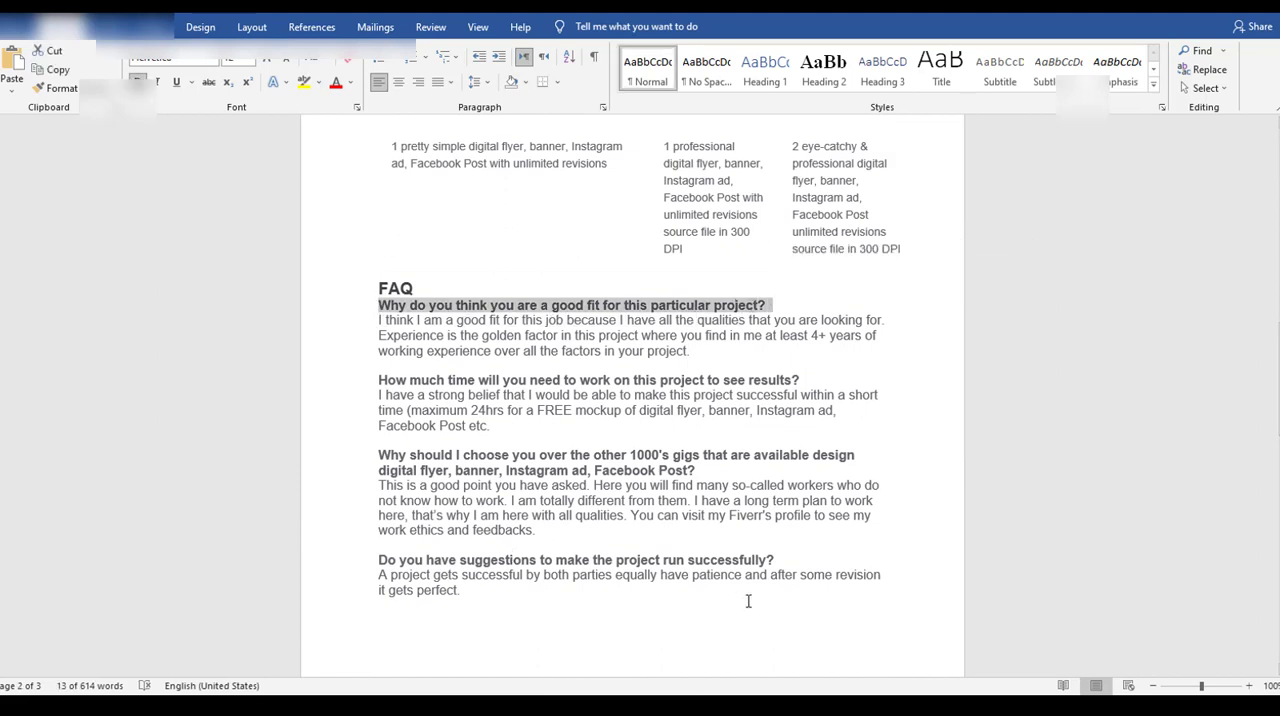
pyautogui.hotkey('alt', 'Tab')
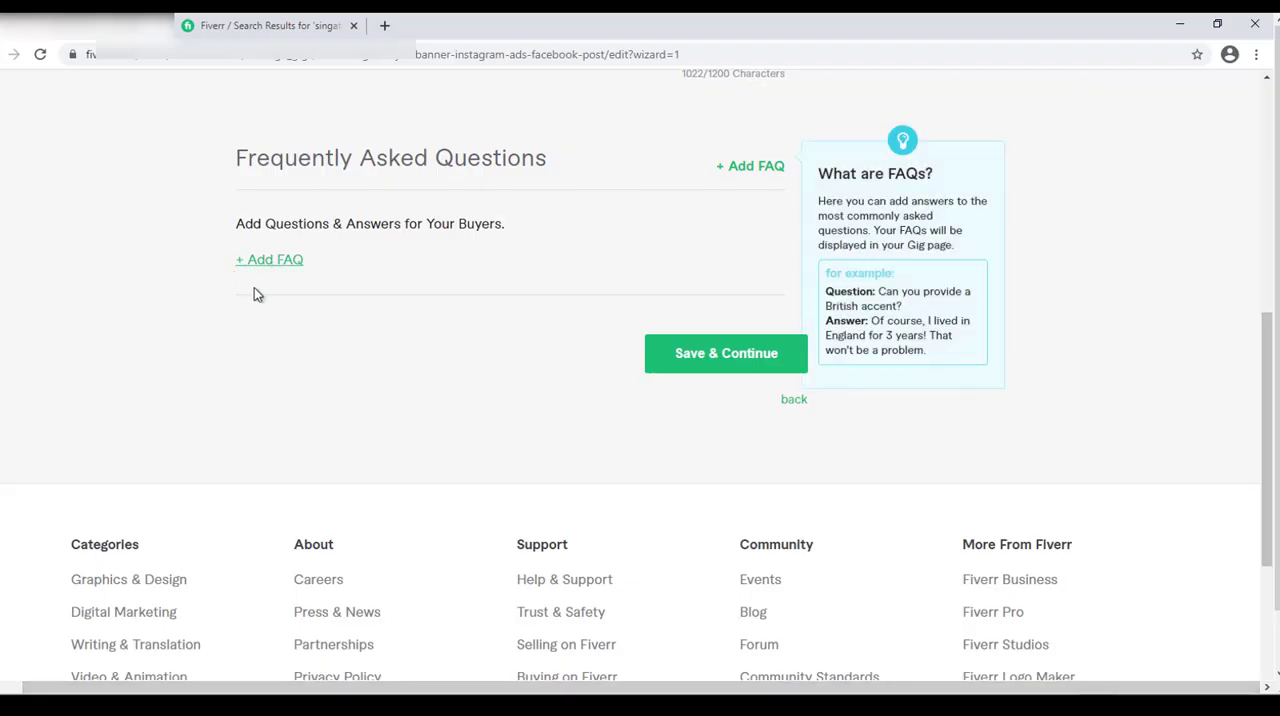
pyautogui.click(246, 262)
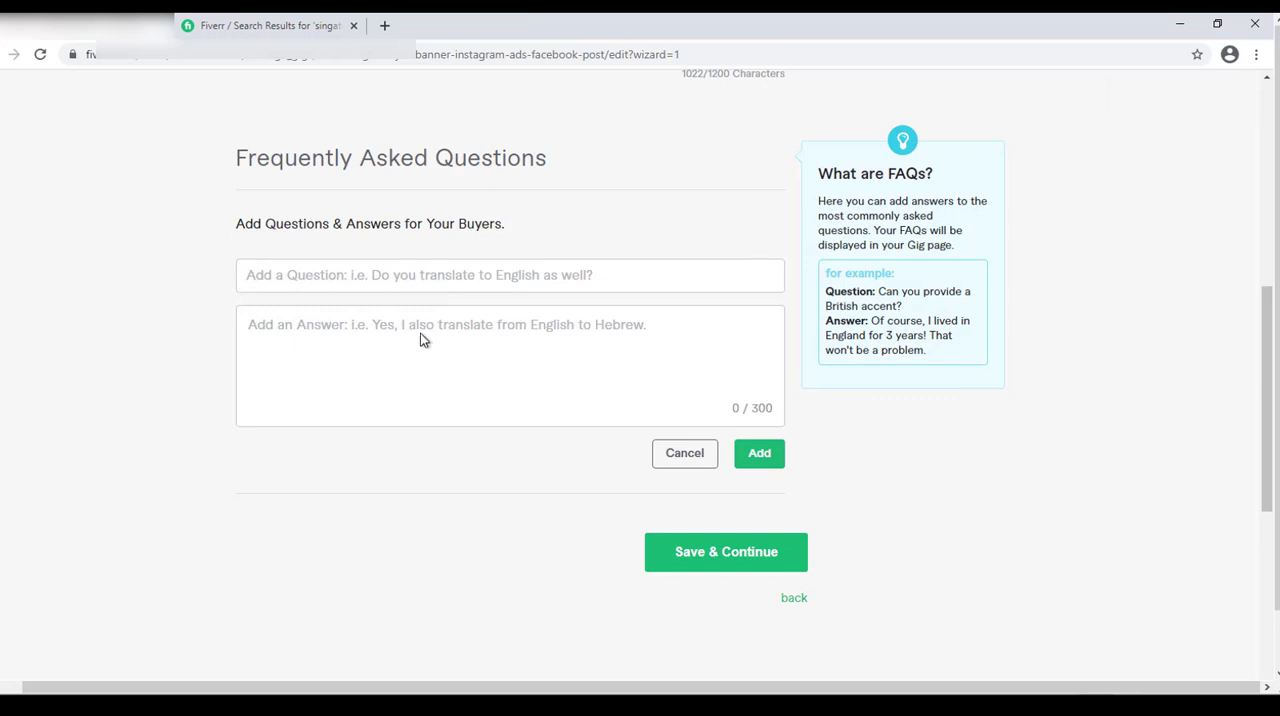
pyautogui.click(321, 274)
pyautogui.hotkey('ctrl', 'v')
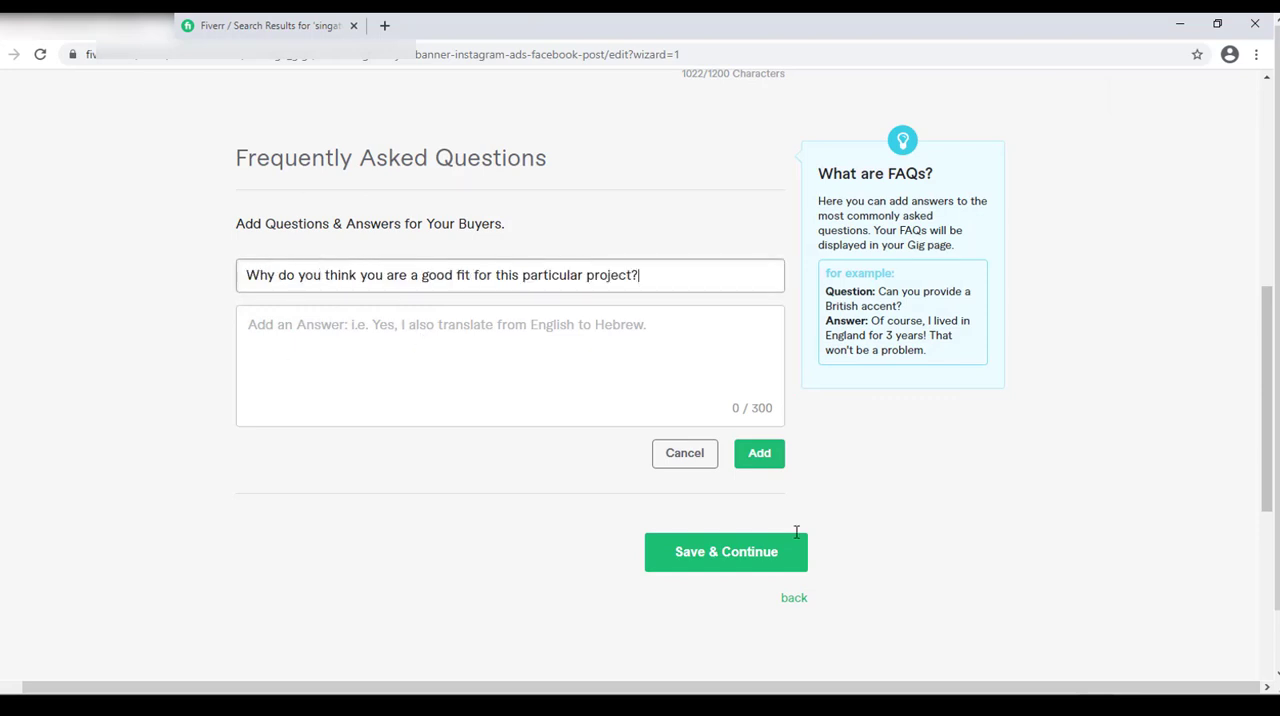
# Copy the answer beginning "I think I am a good fit for this job" from the Word document into the Fiverr FAQ and add the entry.
pyautogui.hotkey('alt', 'Tab')
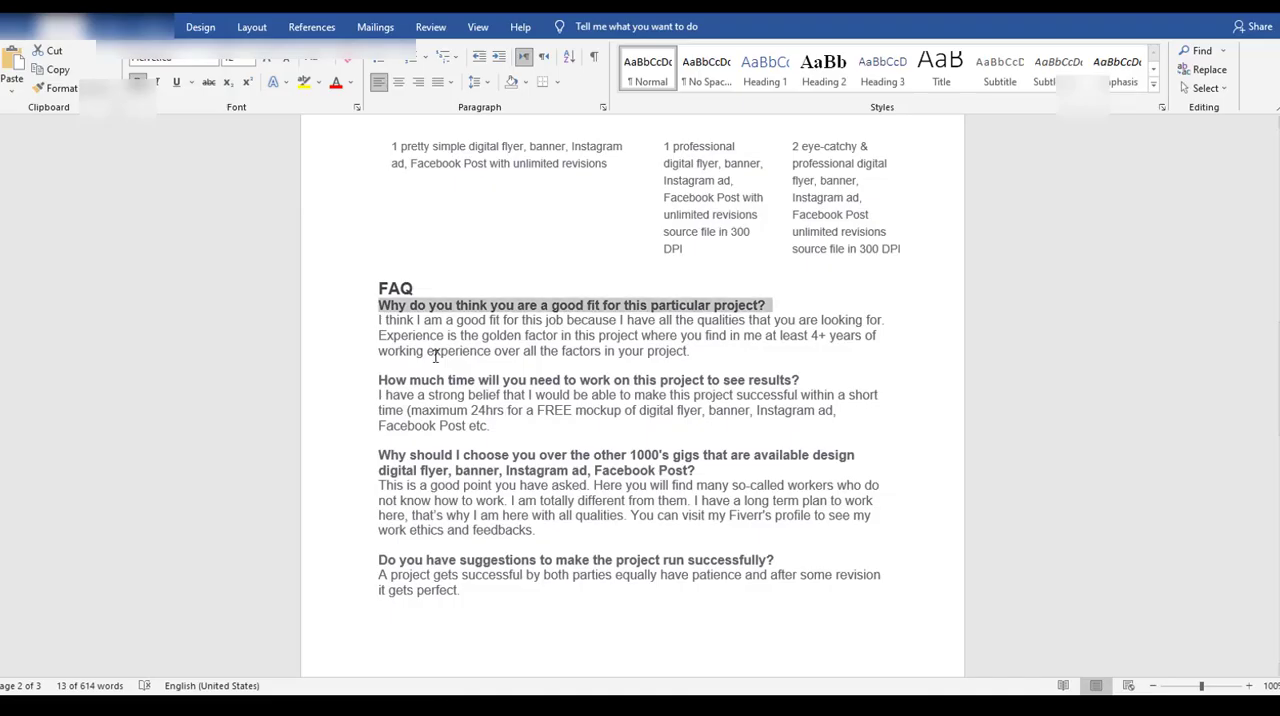
pyautogui.moveTo(376, 328); pyautogui.dragTo(343, 317)
pyautogui.hotkey('ctrl', 'c')
pyautogui.click(702, 357)
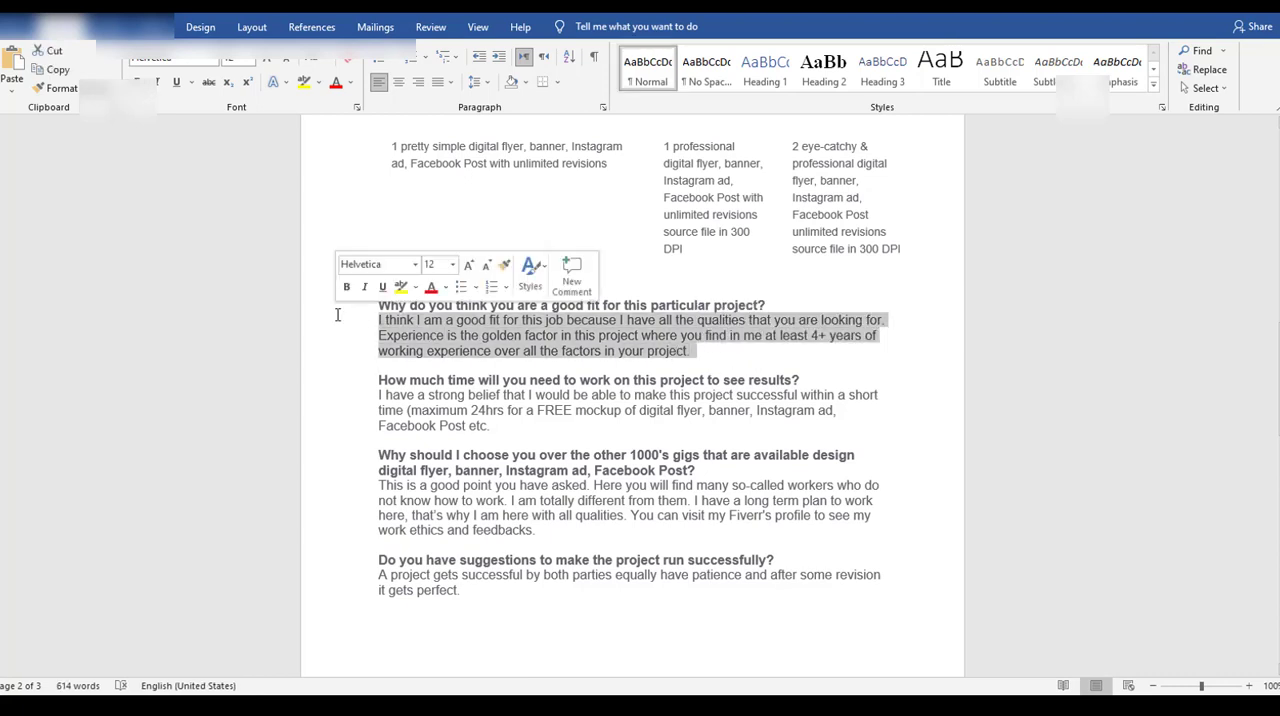
pyautogui.hotkey('alt', 'Tab')
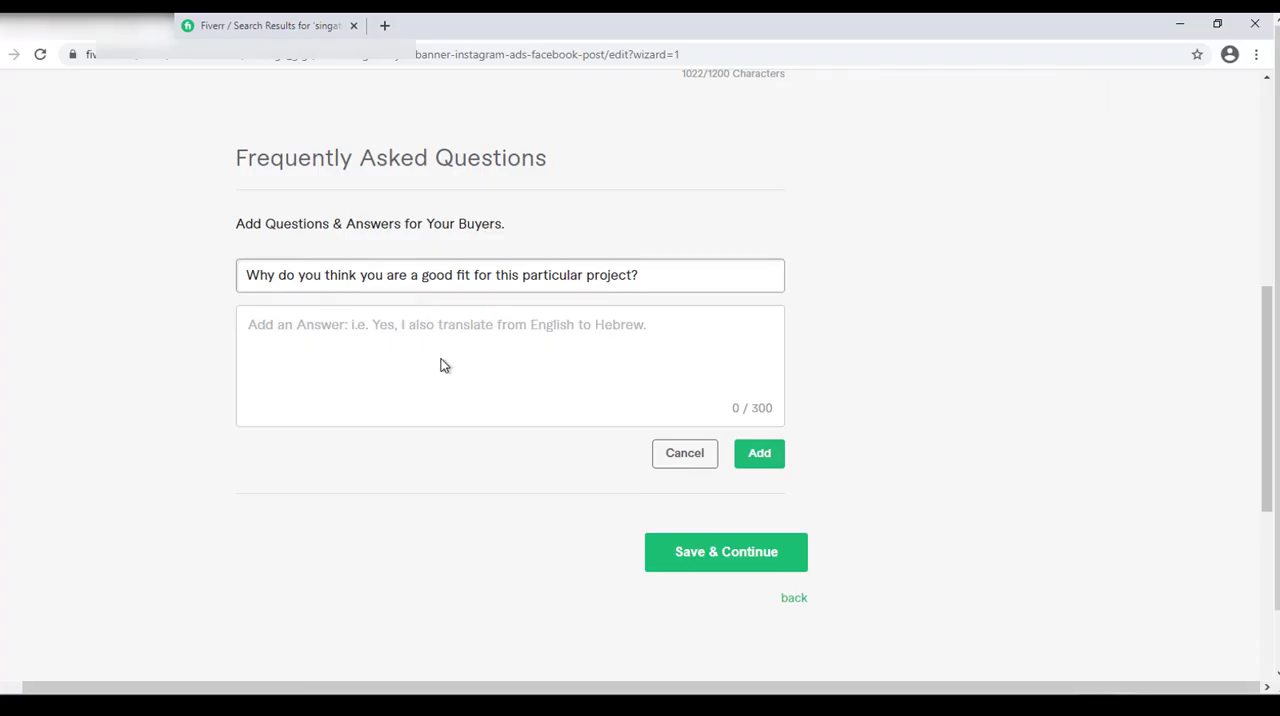
pyautogui.click(357, 326)
pyautogui.hotkey('ctrl', 'v')
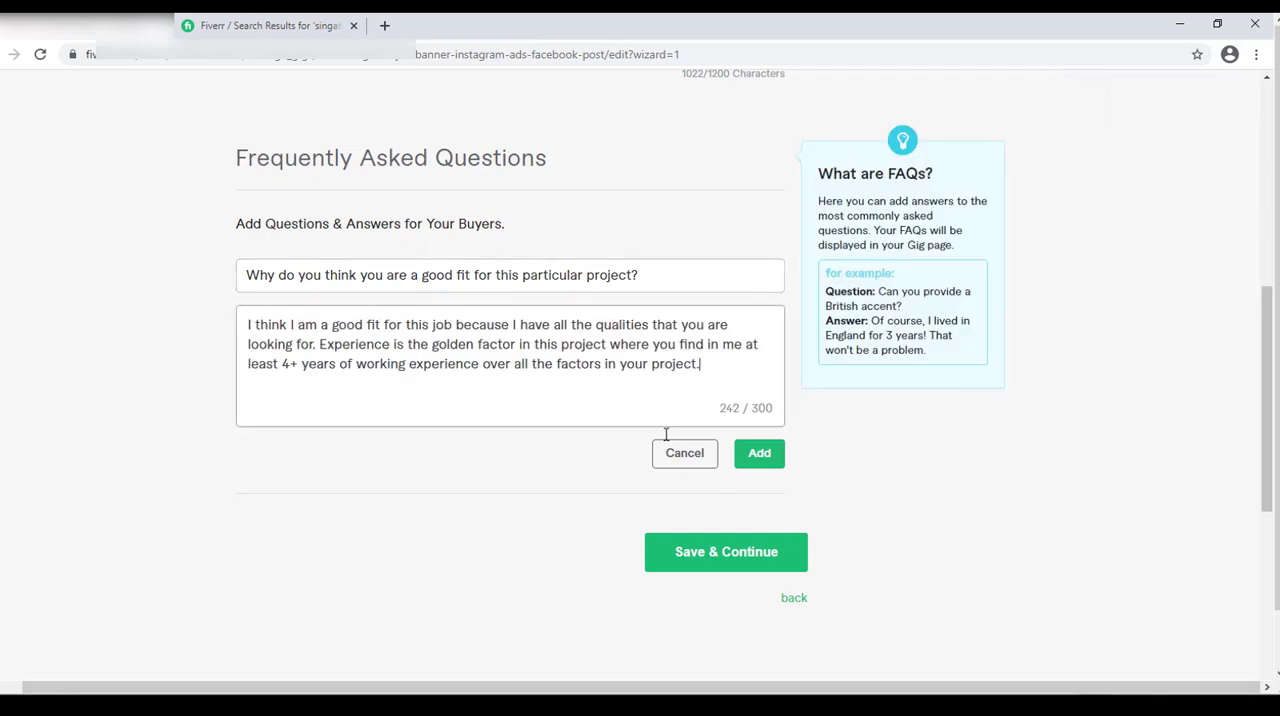
pyautogui.click(762, 454)
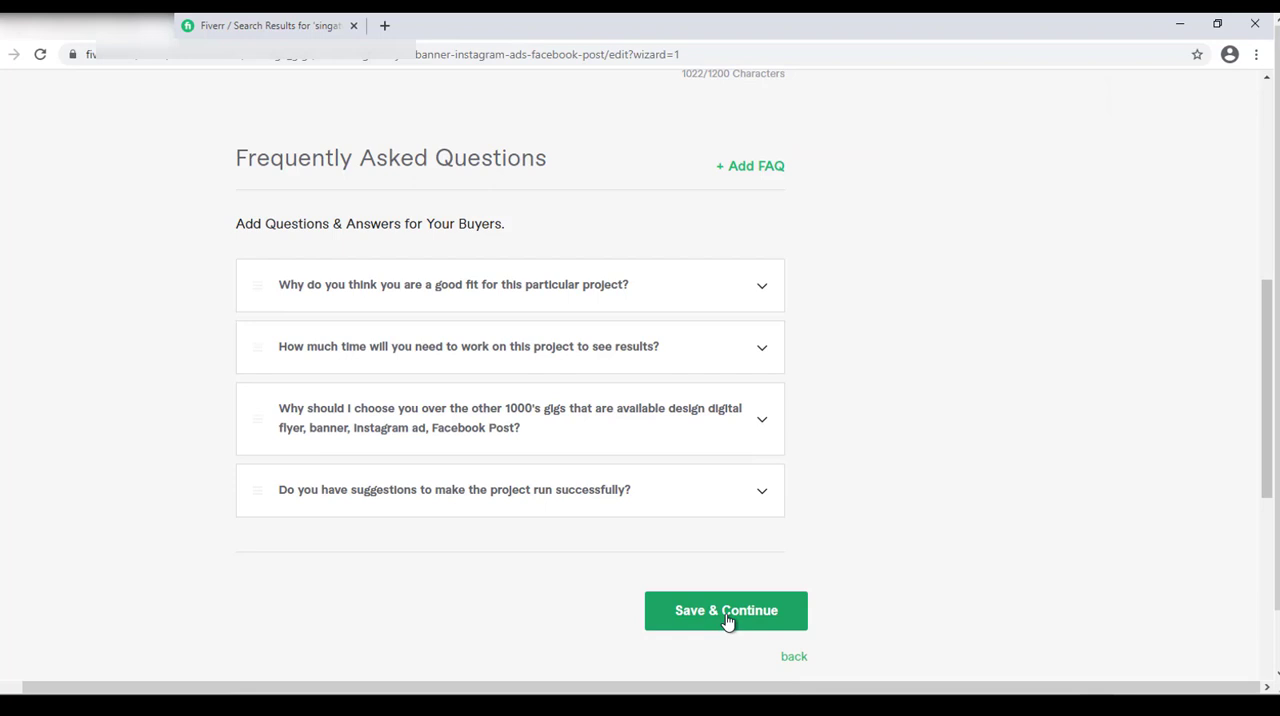
# Save the description and FAQs and continue to the gig's Requirements section.
pyautogui.click(728, 621)
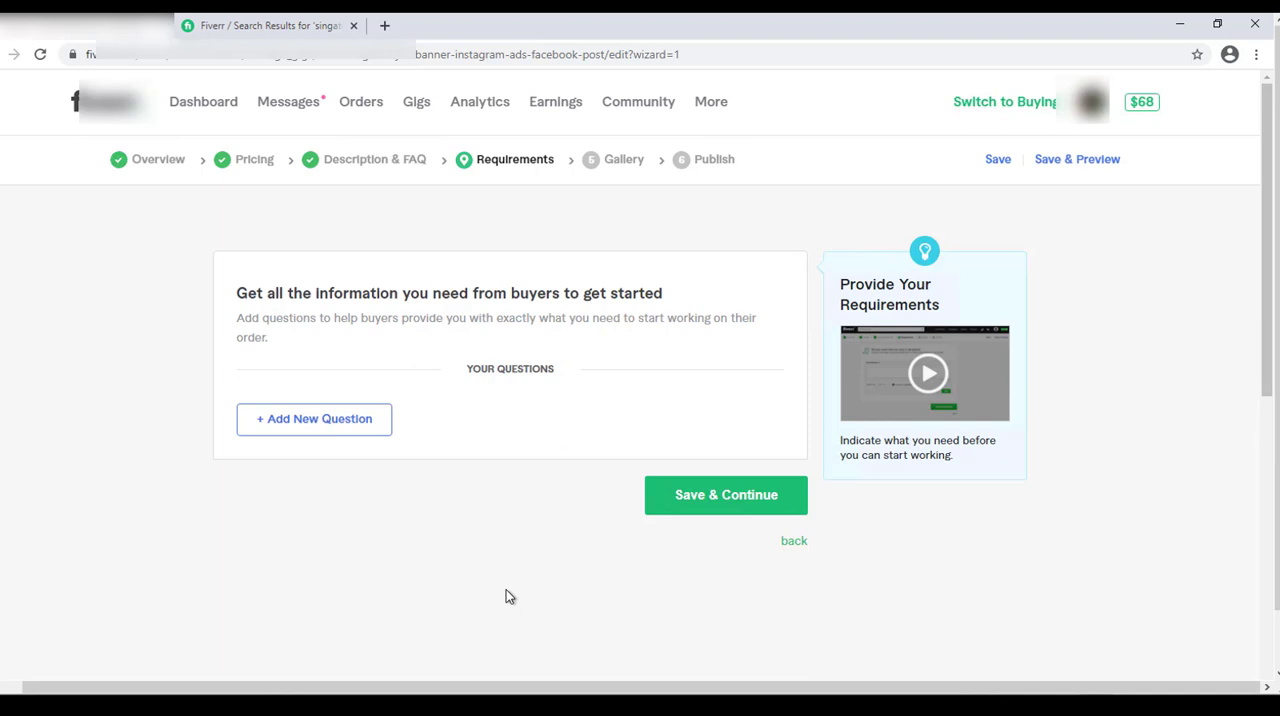
pyautogui.moveTo(262, 293); pyautogui.dragTo(593, 296)
pyautogui.click(640, 298)
# Create a new buyer requirement question reading "All the details that you want to add to your design.".
pyautogui.click(281, 421)
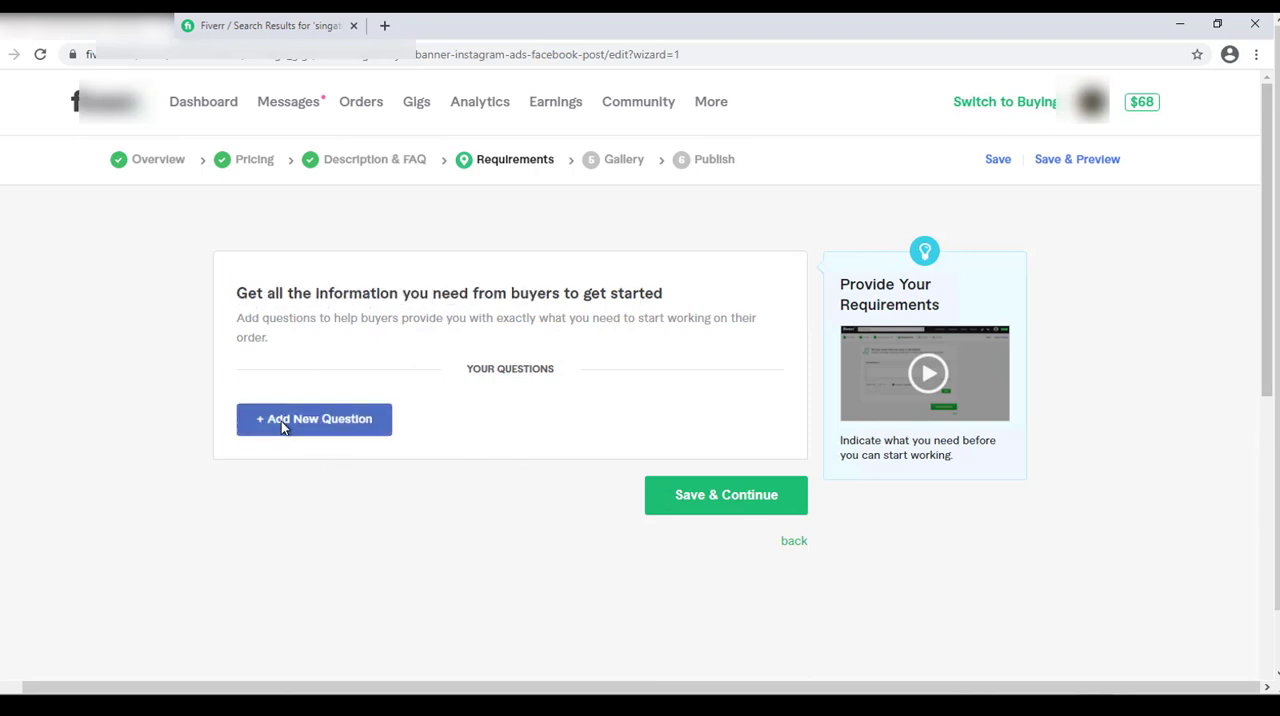
pyautogui.click(334, 481)
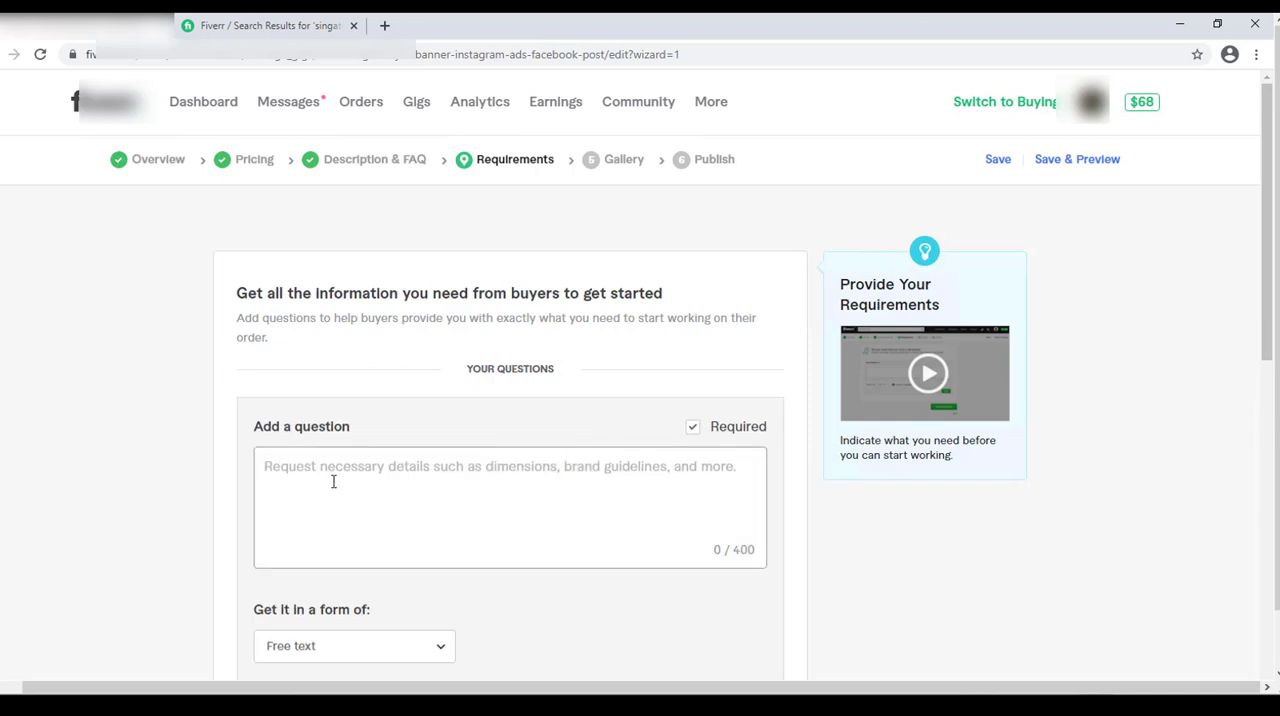
pyautogui.write('All the')
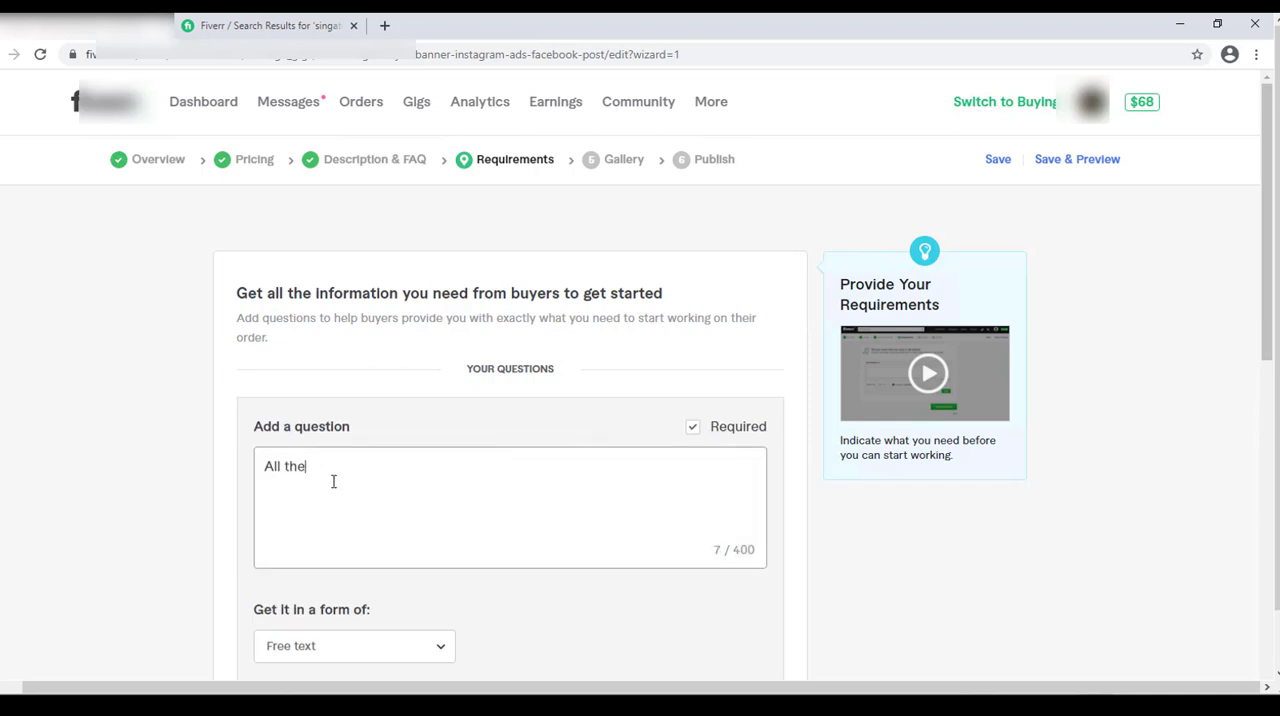
pyautogui.write(' detaisl that ou want')
pyautogui.press('BackSpace')
pyautogui.press('BackSpace')
pyautogui.press('BackSpace')
pyautogui.press('BackSpace')
pyautogui.press('BackSpace')
pyautogui.press('BackSpace')
pyautogui.press('BackSpace')
pyautogui.press('BackSpace')
pyautogui.press('BackSpace')
pyautogui.press('BackSpace')
pyautogui.press('BackSpace')
pyautogui.press('BackSpace')
pyautogui.write('that youw ant')
pyautogui.write('want to ad')
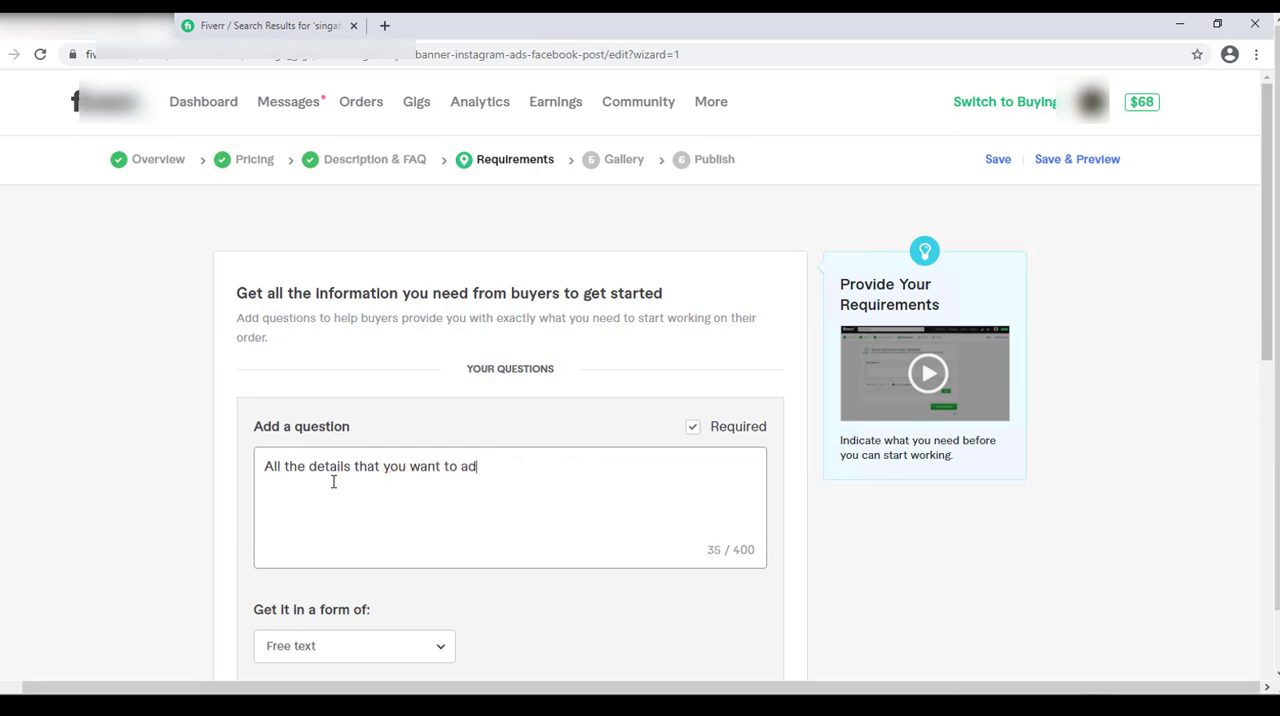
pyautogui.write('d to your design.')
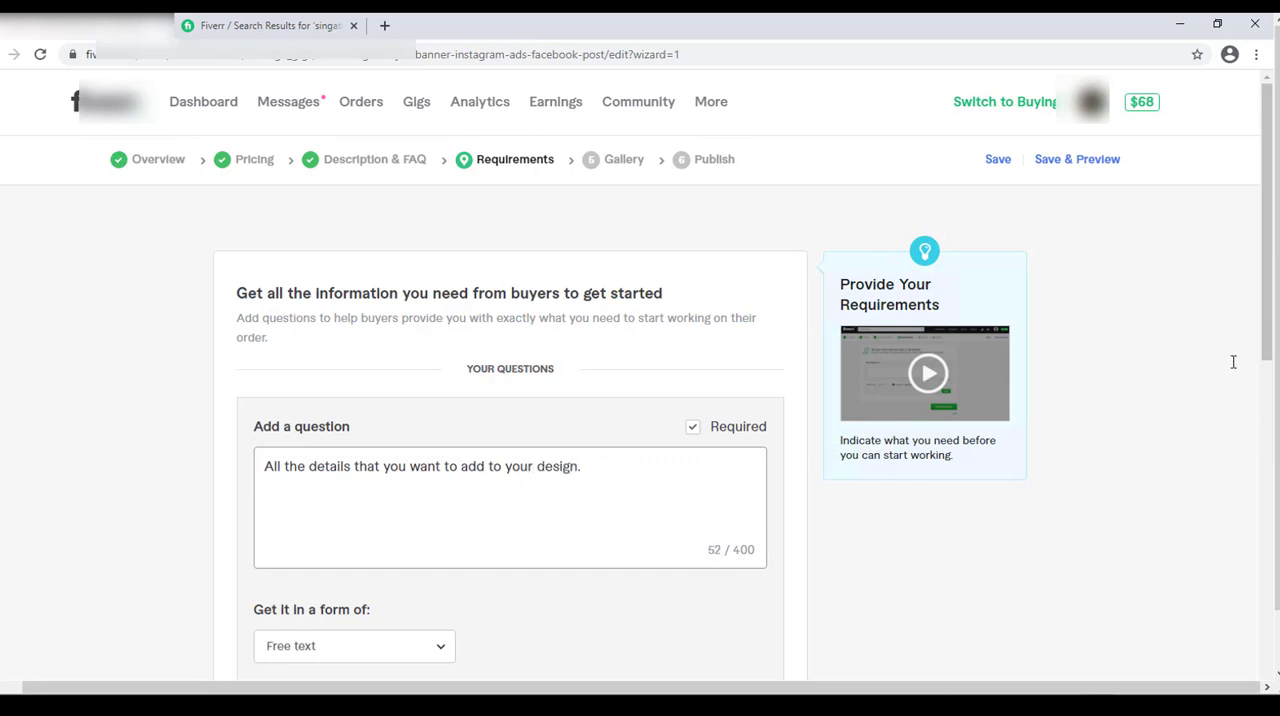
# Keep the answer form as Free text, add the requirement question, and save to continue to the Gallery section.
pyautogui.scroll(-1, 1266, 352)
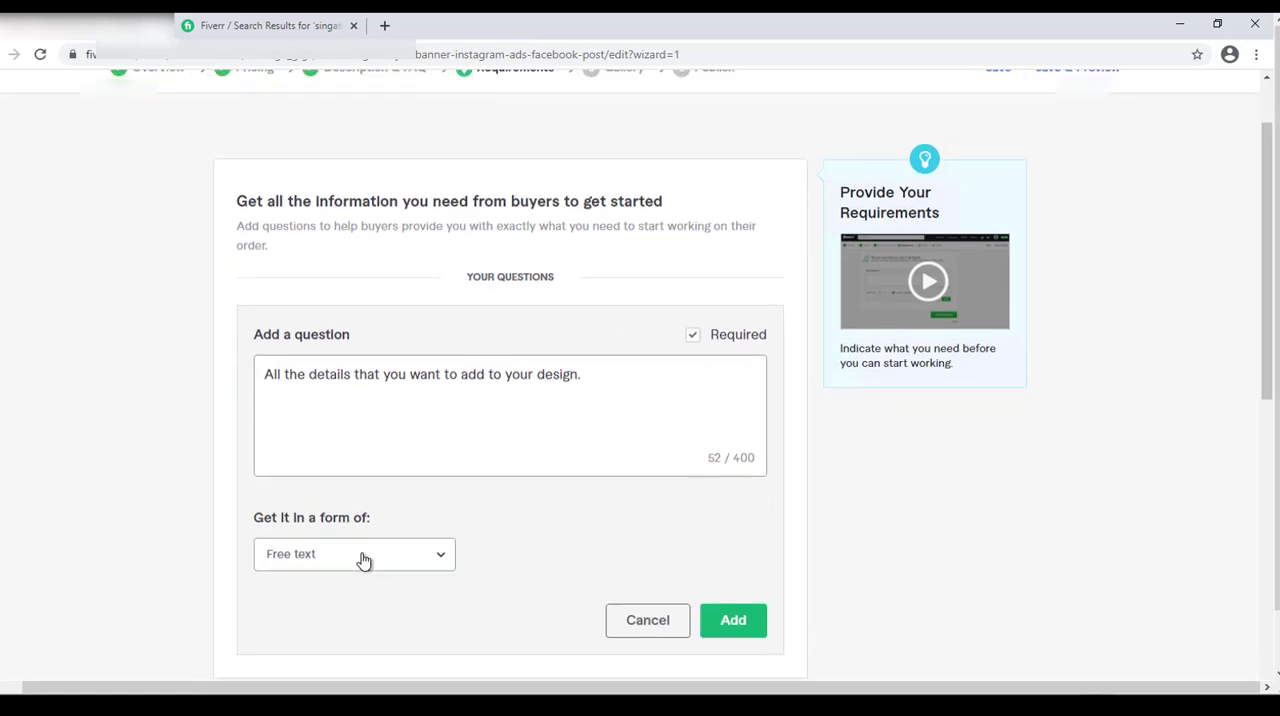
pyautogui.click(320, 559)
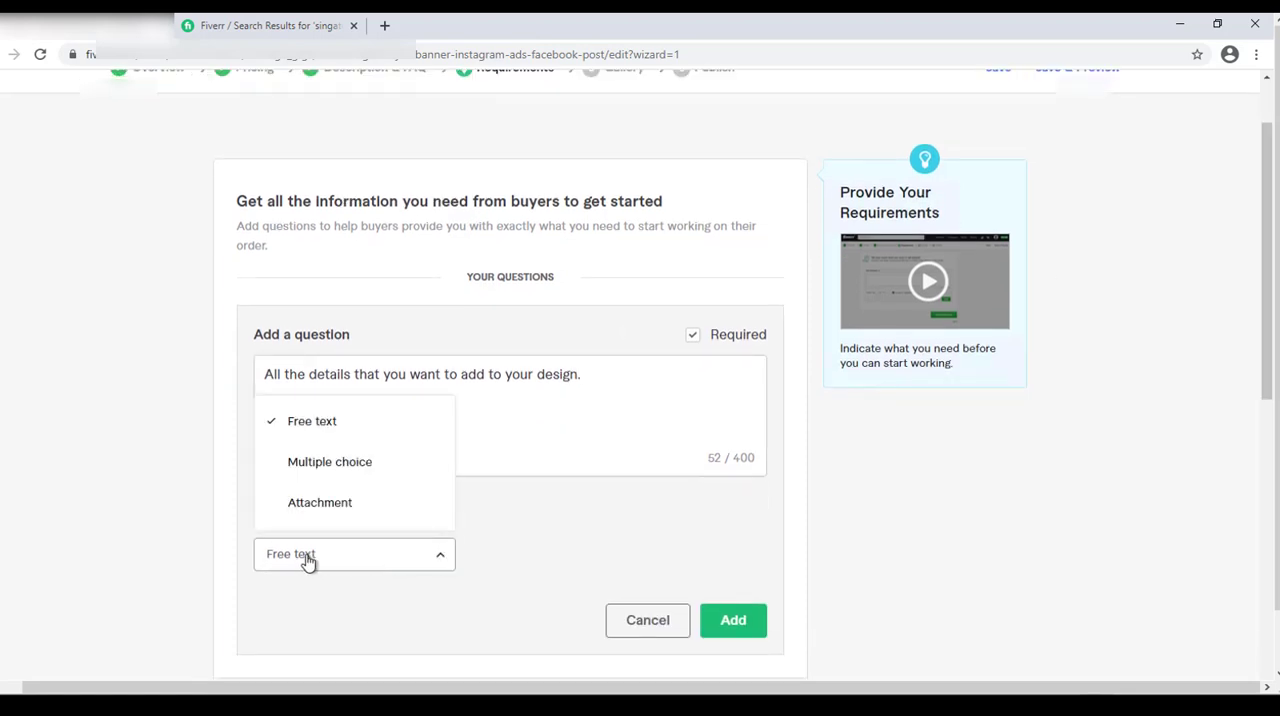
pyautogui.click(682, 574)
pyautogui.click(738, 624)
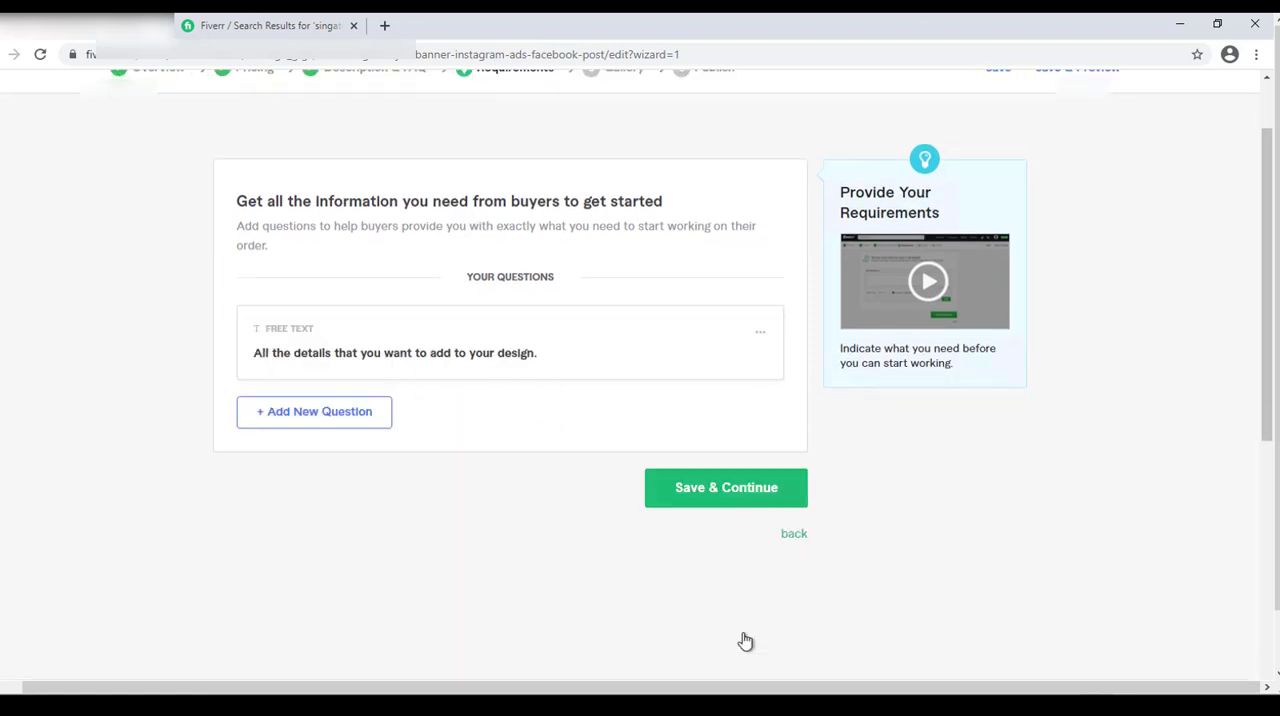
pyautogui.click(705, 493)
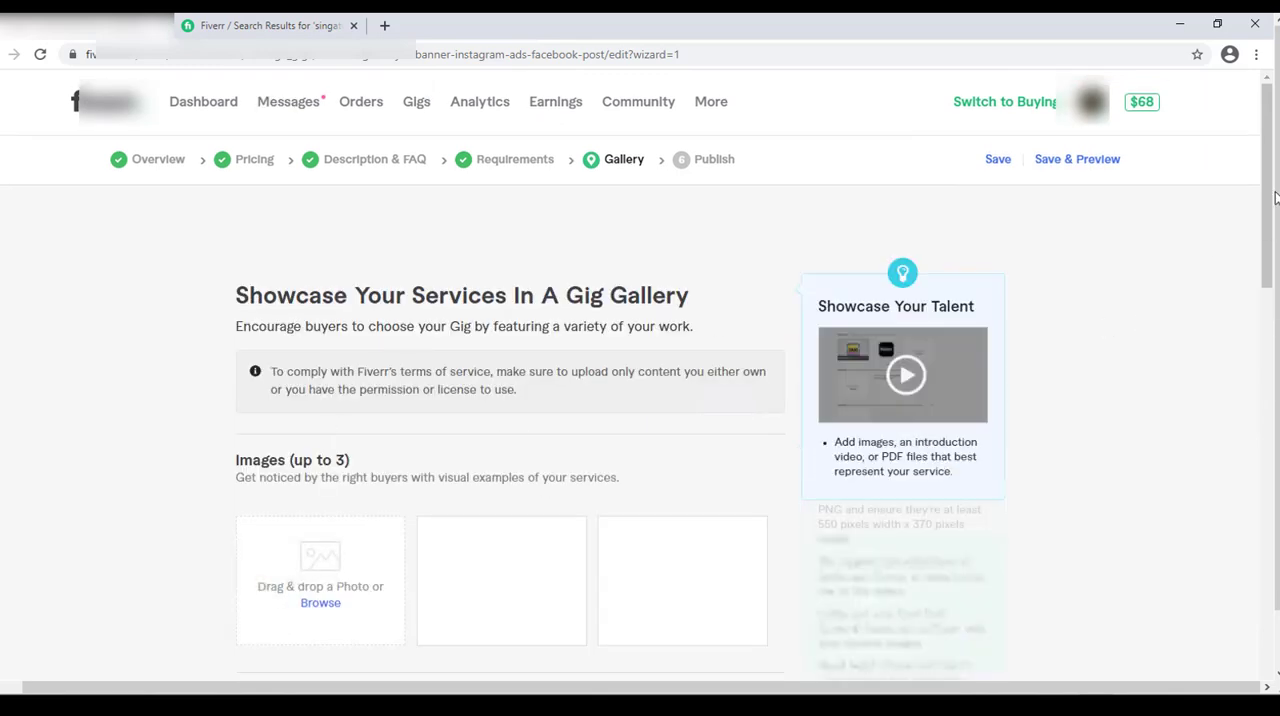
# Upload the file "Channel gig image" from the Desktop as the first image in the gig gallery.
pyautogui.moveTo(1273, 187); pyautogui.dragTo(1267, 264)
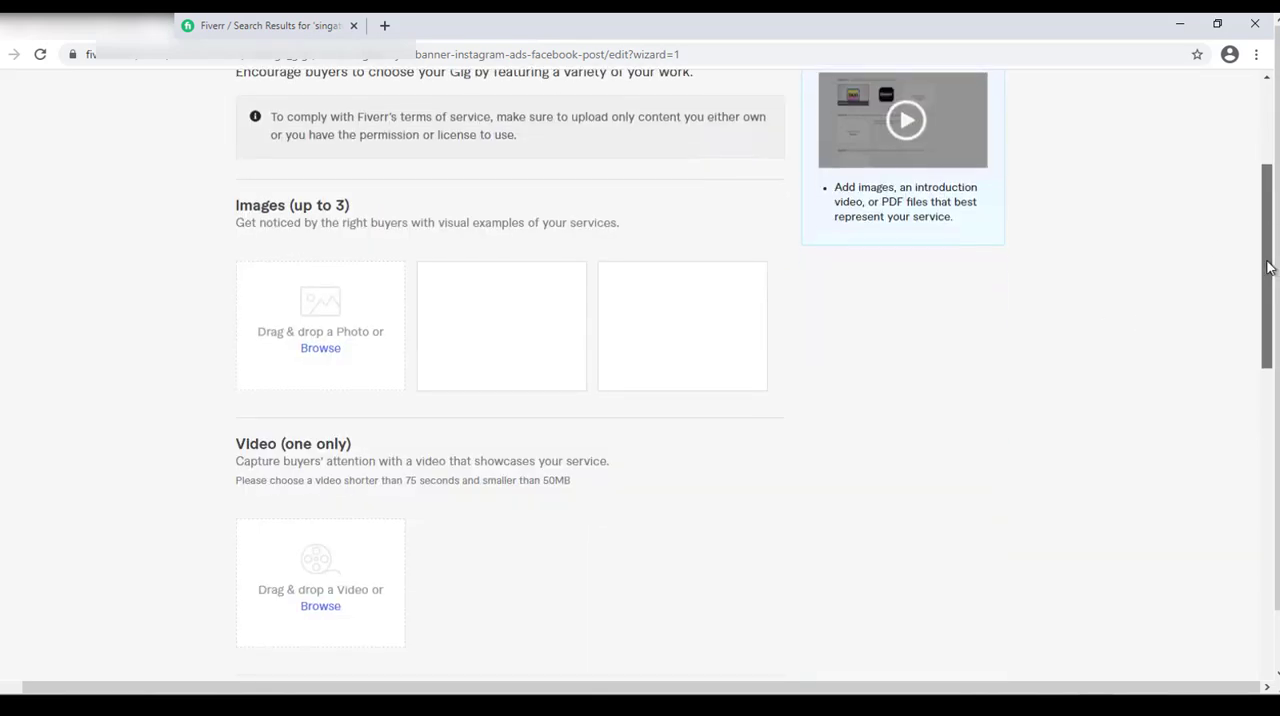
pyautogui.moveTo(628, 310)
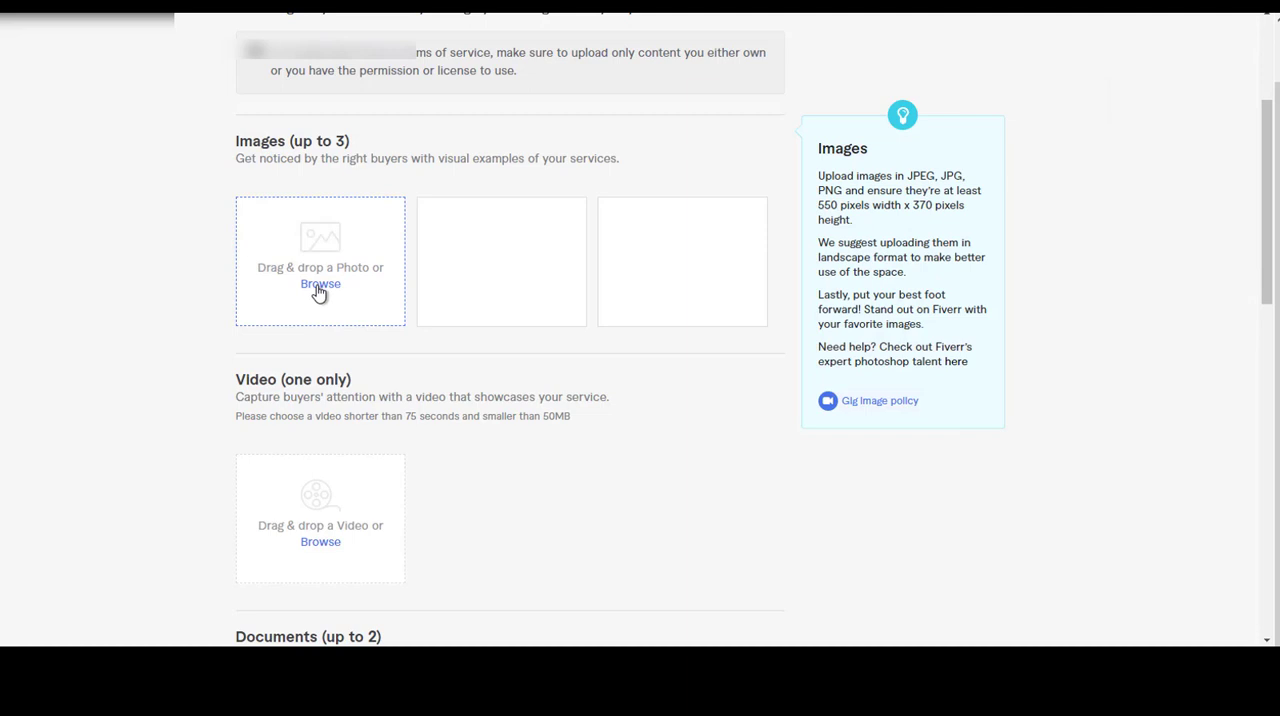
pyautogui.click(319, 284)
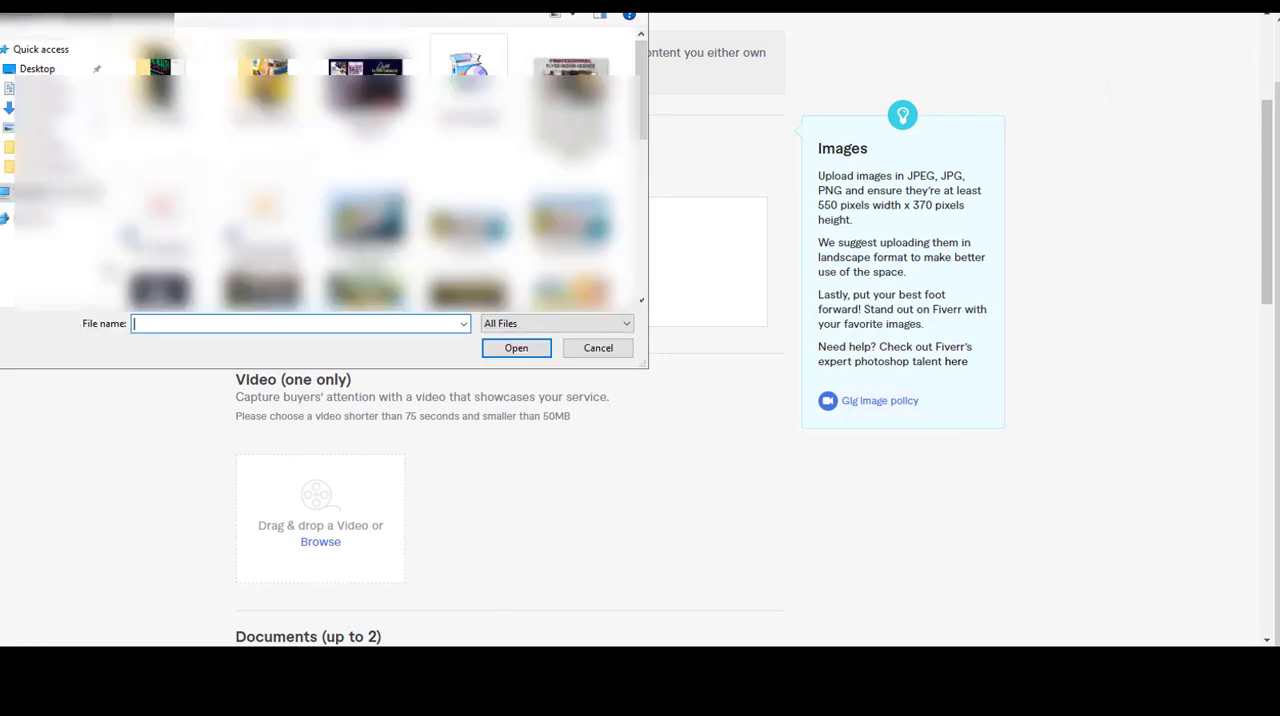
pyautogui.click(40, 69)
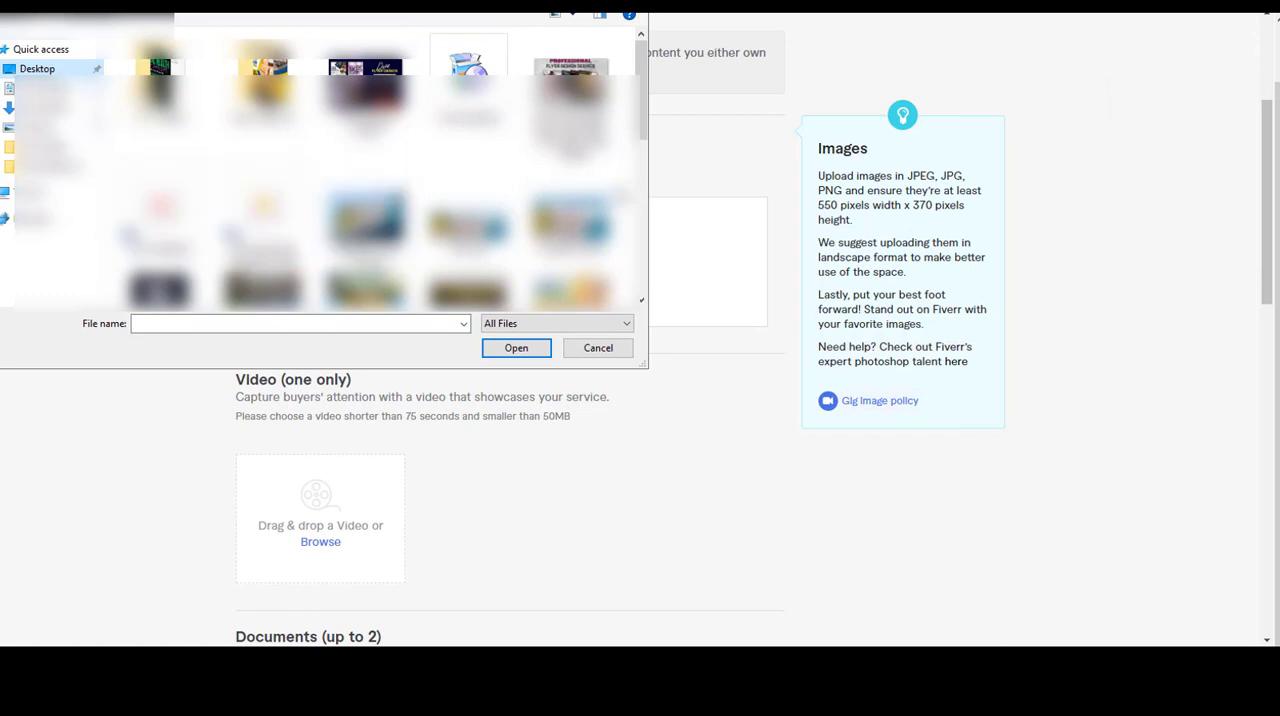
pyautogui.click(366, 70)
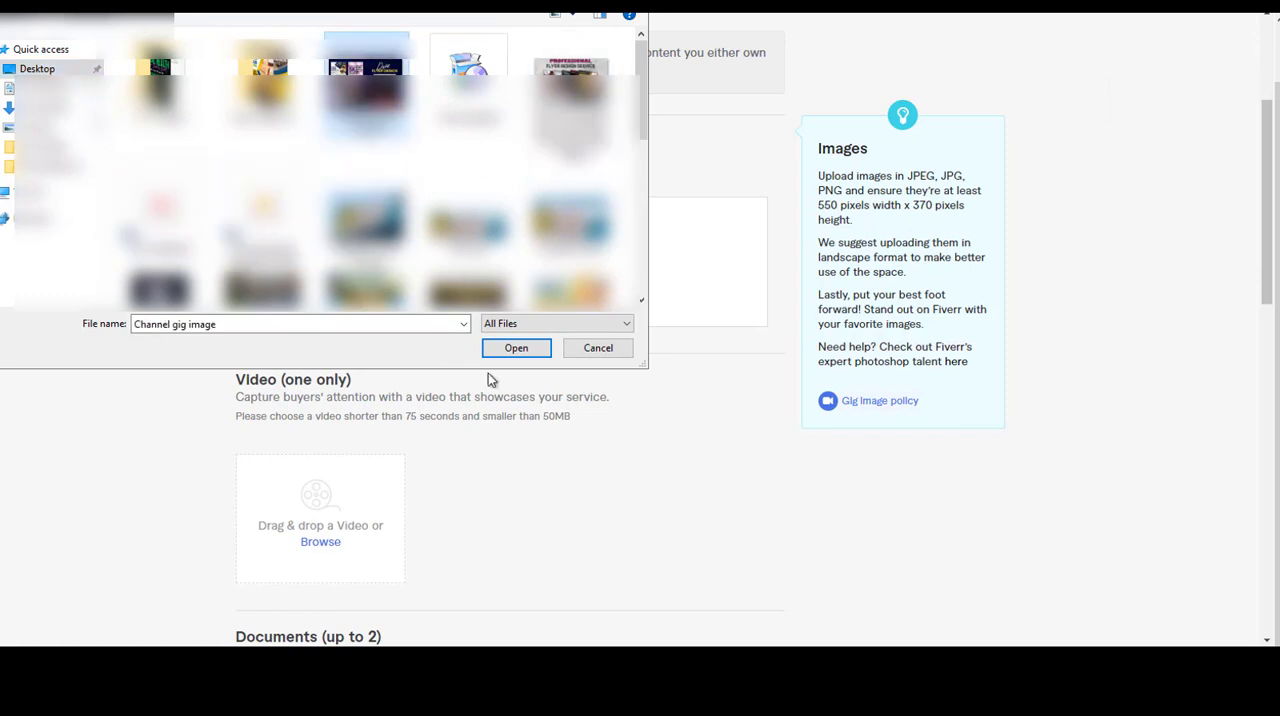
pyautogui.click(510, 350)
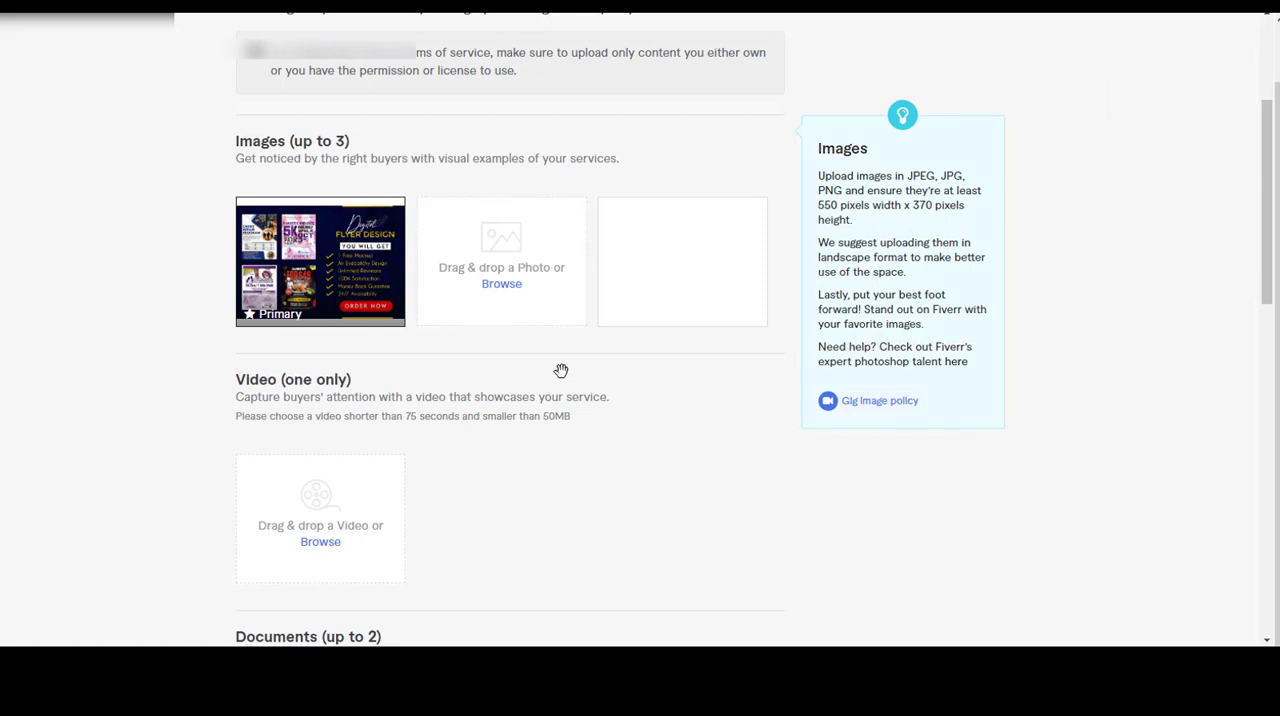
# Accept the declaration that the gallery materials are self-created and save to continue to the Publish section.
pyautogui.moveTo(1269, 303); pyautogui.dragTo(1260, 469)
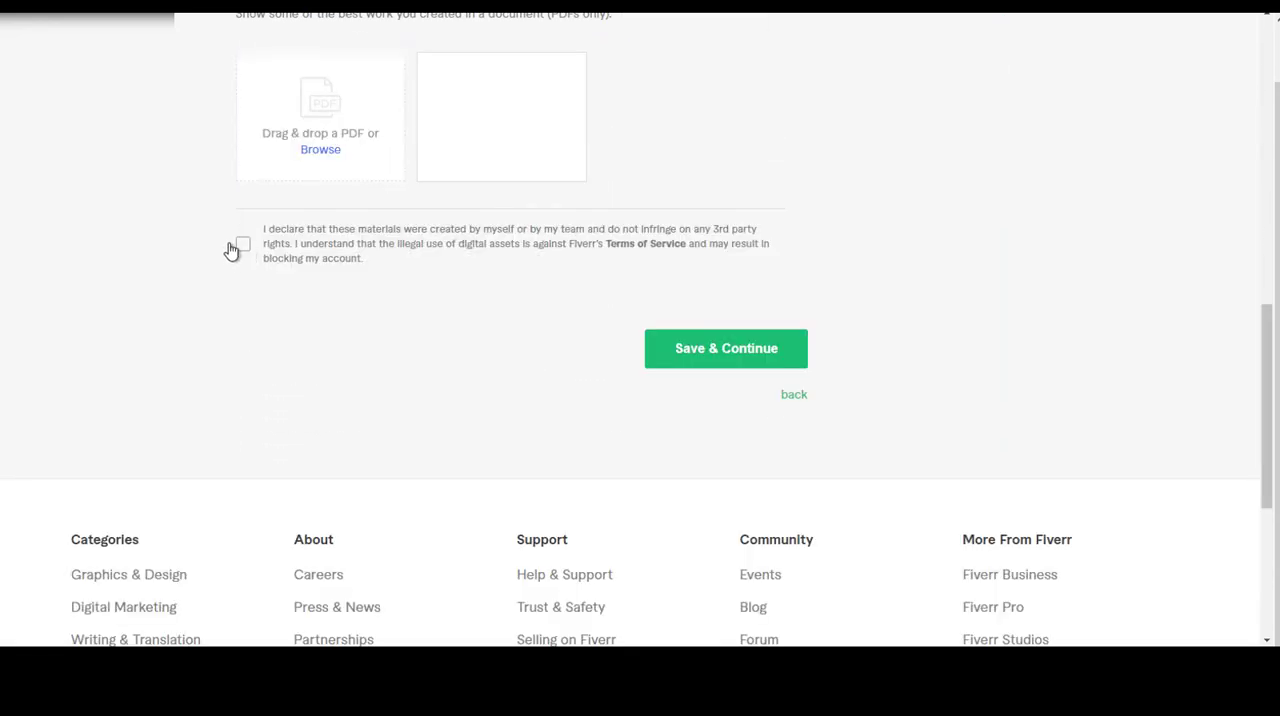
pyautogui.click(268, 259)
pyautogui.click(720, 352)
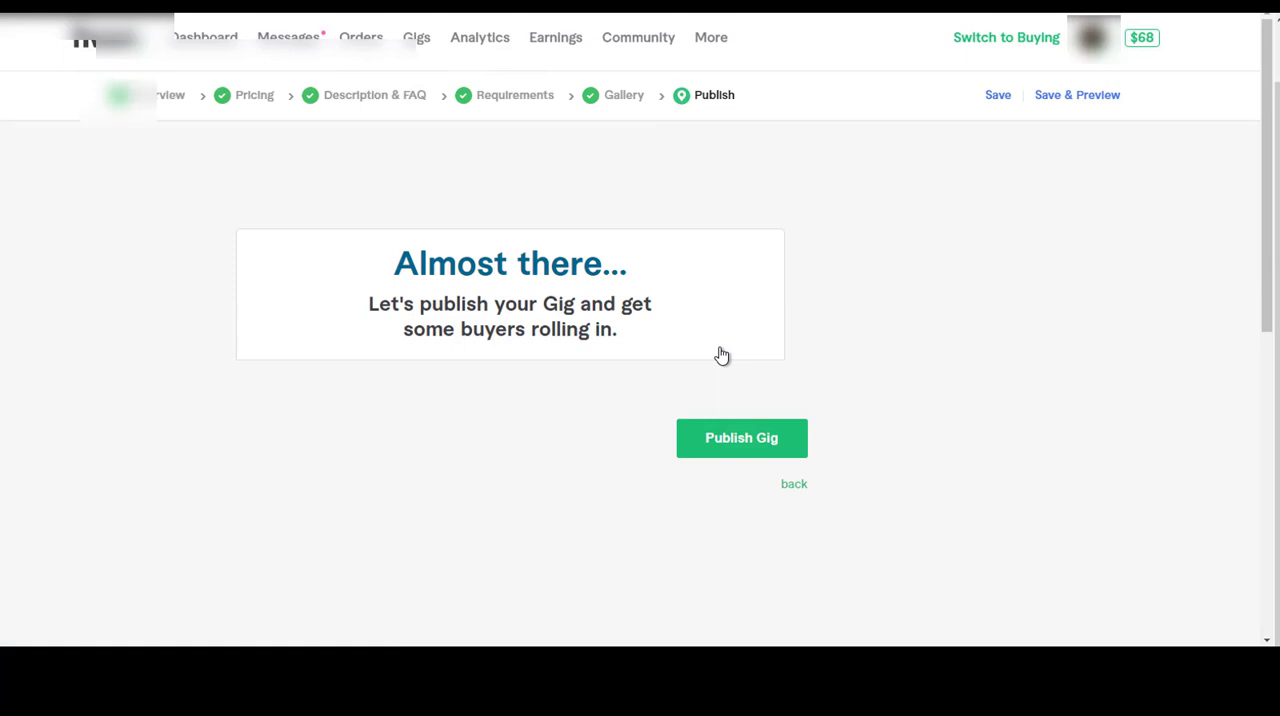
# Publish the gig and close the final wizard page to return to the Gigs list.
pyautogui.click(779, 447)
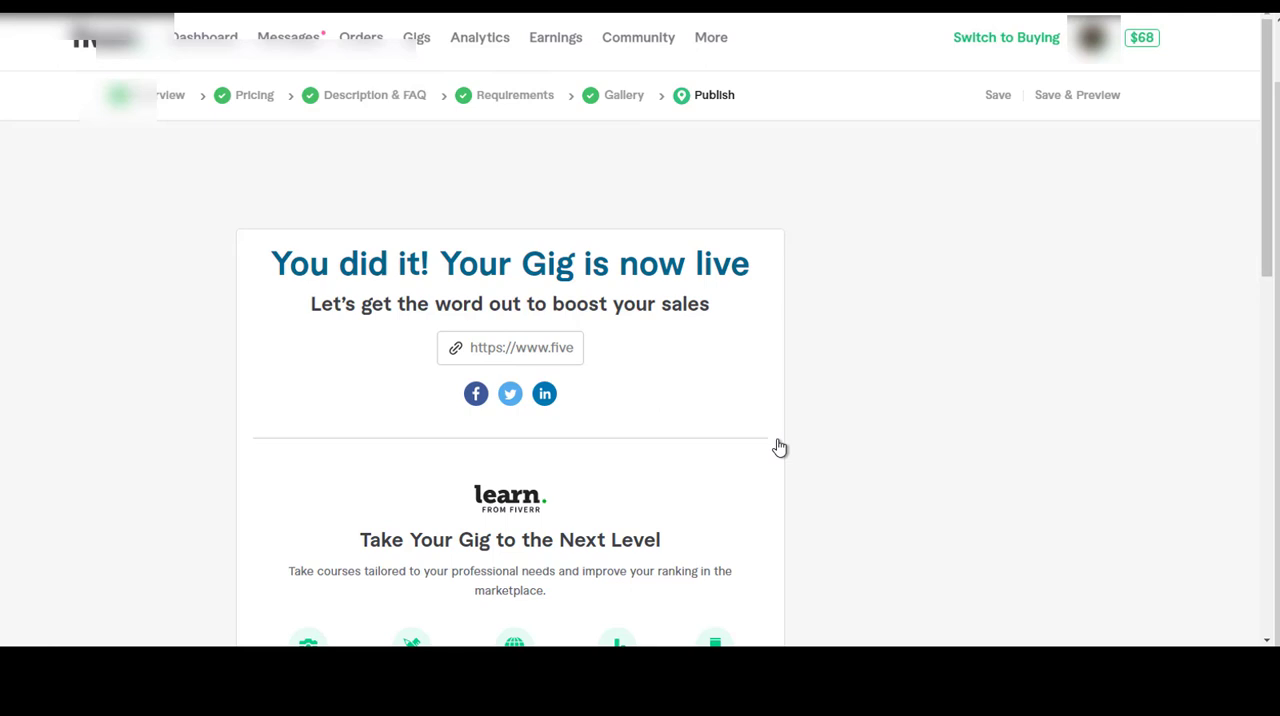
pyautogui.moveTo(1267, 235); pyautogui.dragTo(1249, 430)
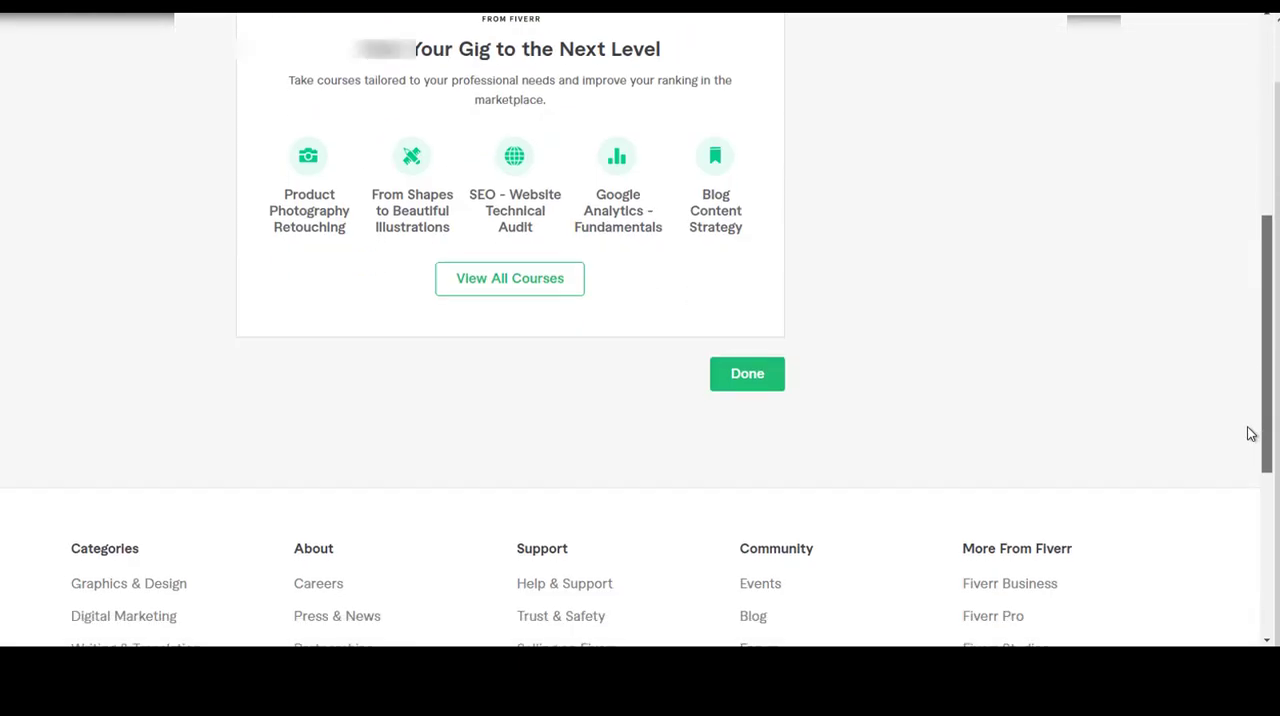
pyautogui.click(760, 377)
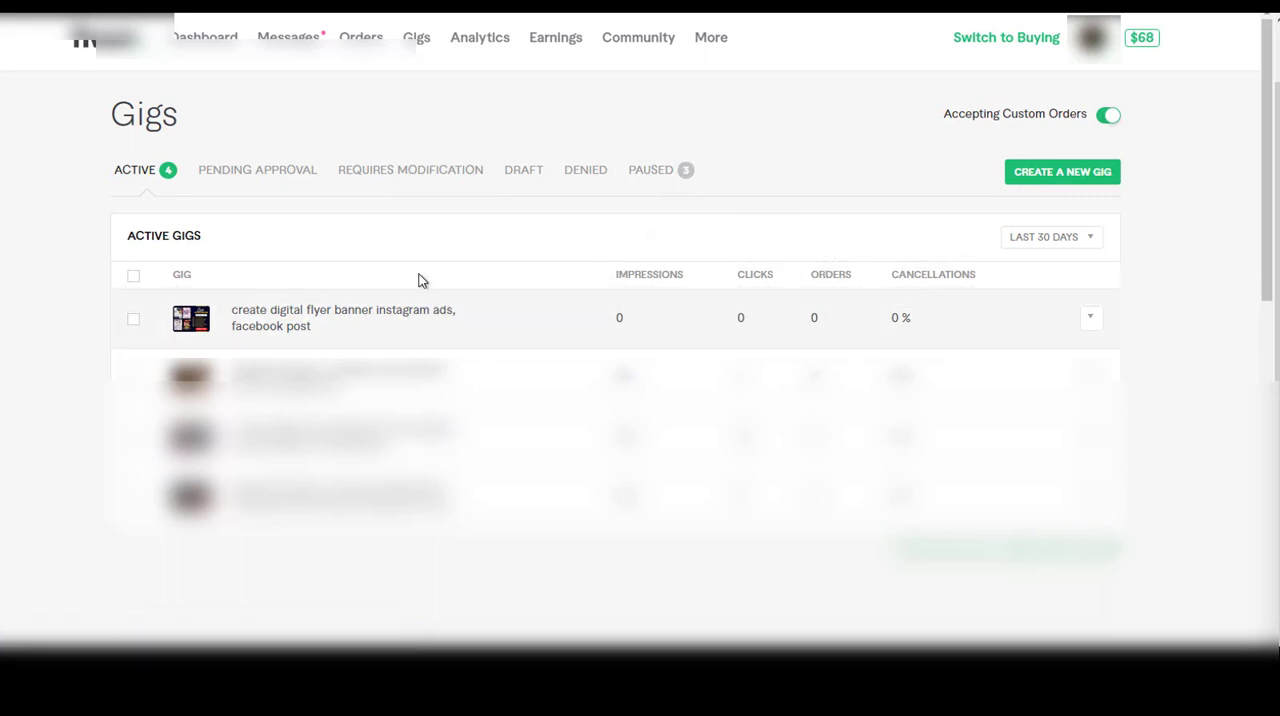
# Expand the "create digital flyer banner instagram ads, facebook post" gig and review its status, watermark and performance details.
pyautogui.click(265, 327)
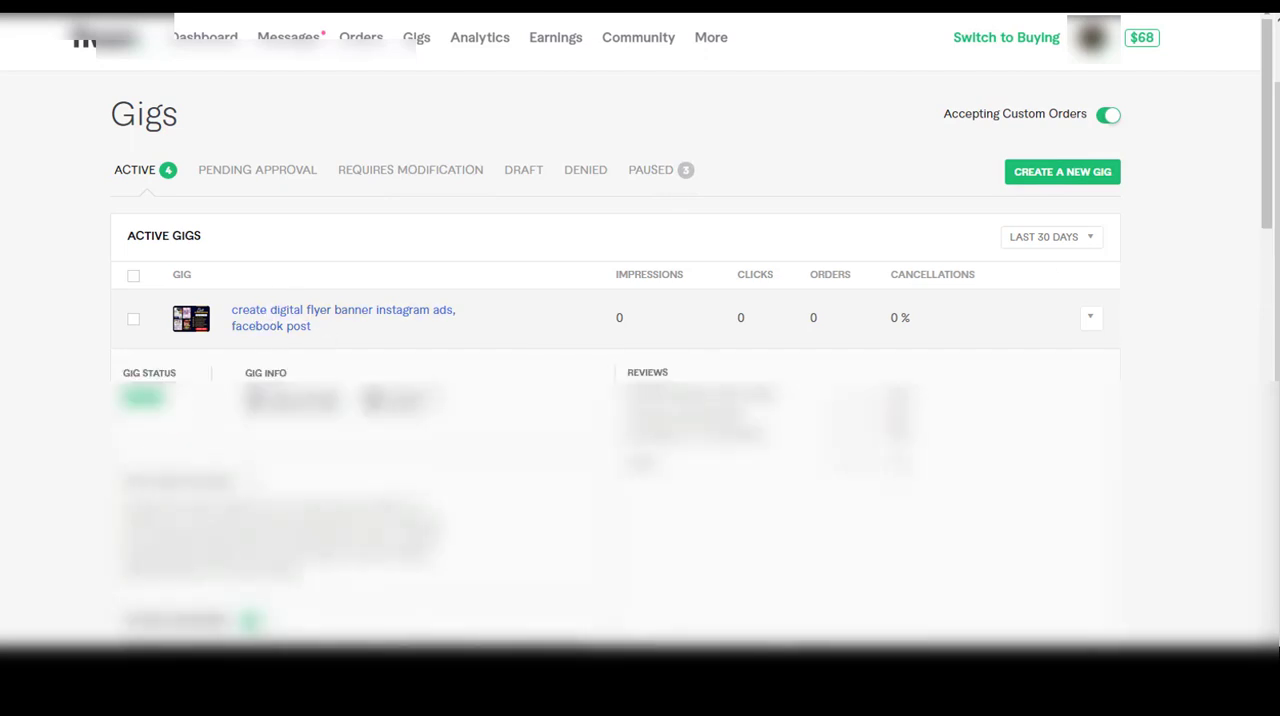
pyautogui.moveTo(1268, 86); pyautogui.dragTo(1262, 282)
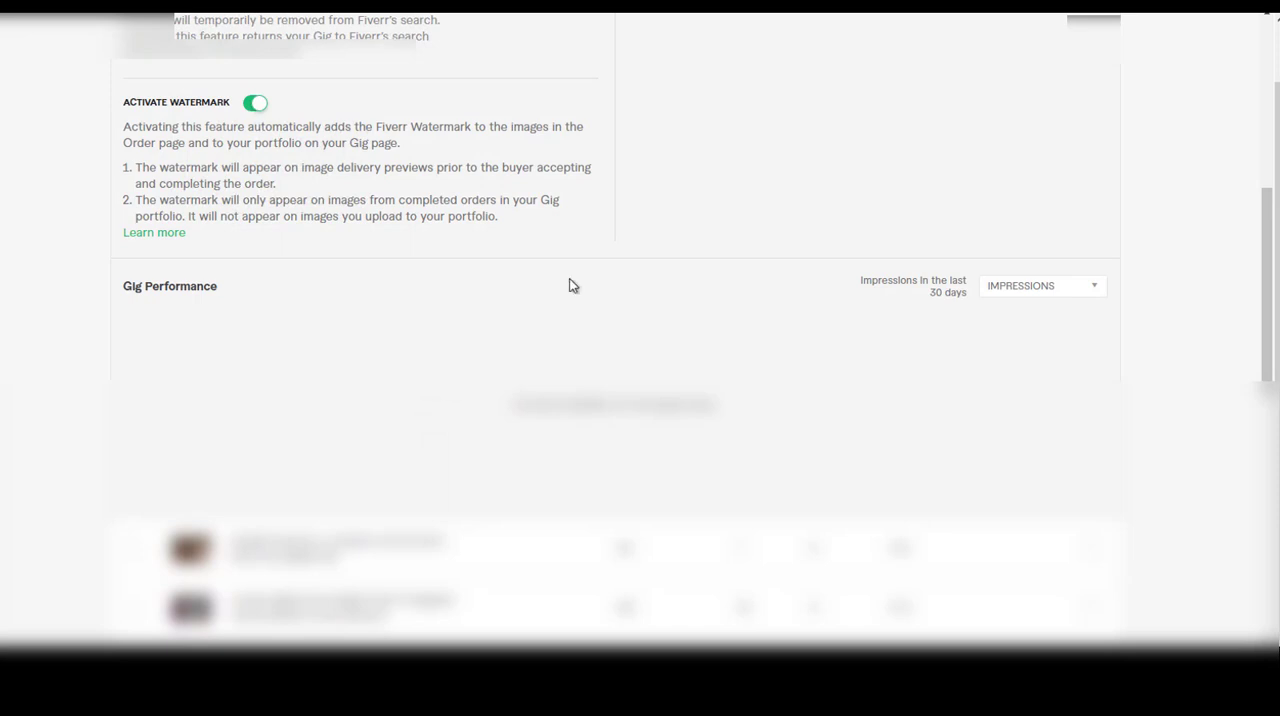
pyautogui.moveTo(1267, 375); pyautogui.dragTo(1272, 345)
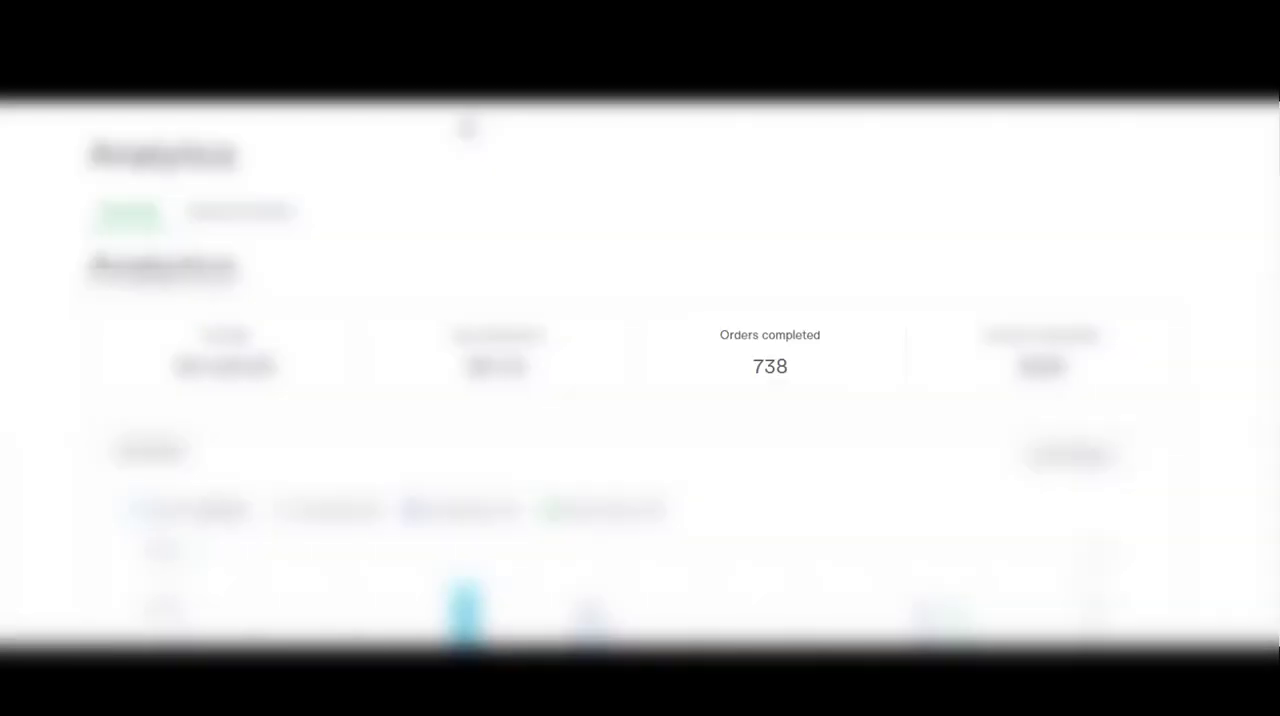
# Examine the completed orders figure on the Analytics page.
pyautogui.moveTo(752, 374); pyautogui.dragTo(792, 370)
pyautogui.click(772, 370)
pyautogui.click(757, 366)
pyautogui.moveTo(757, 366); pyautogui.dragTo(791, 368)
pyautogui.click(759, 366)
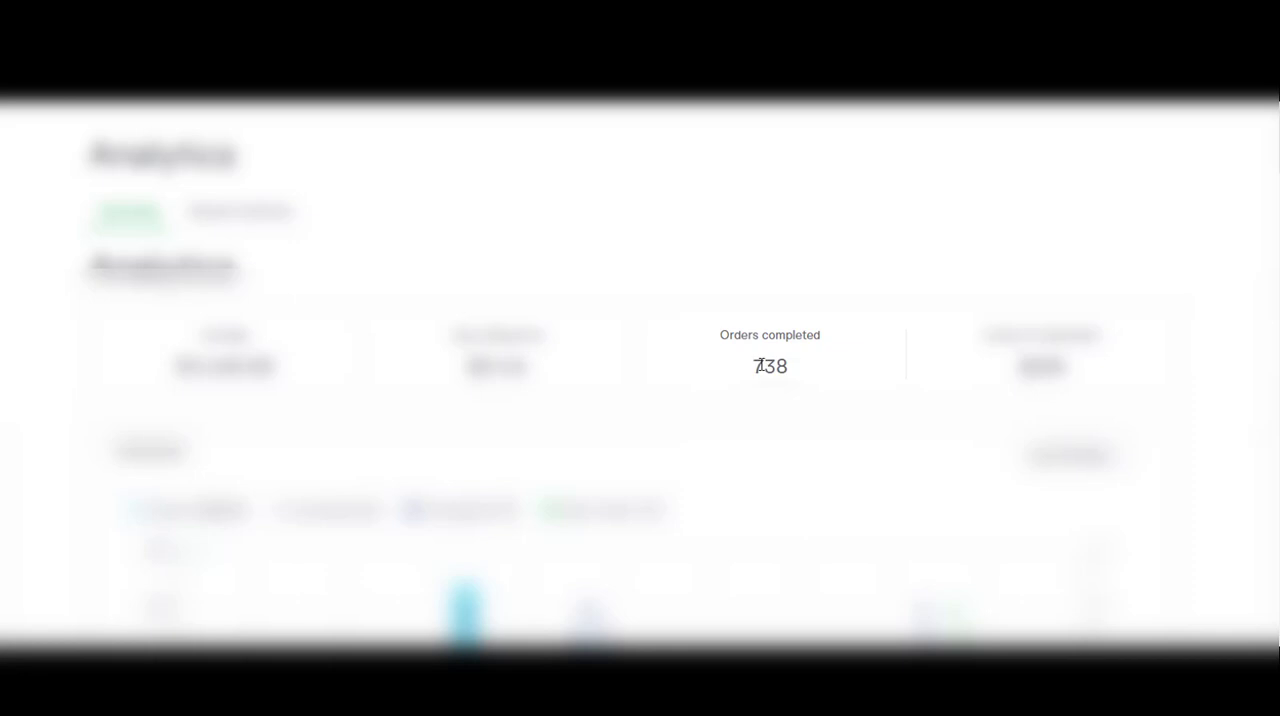